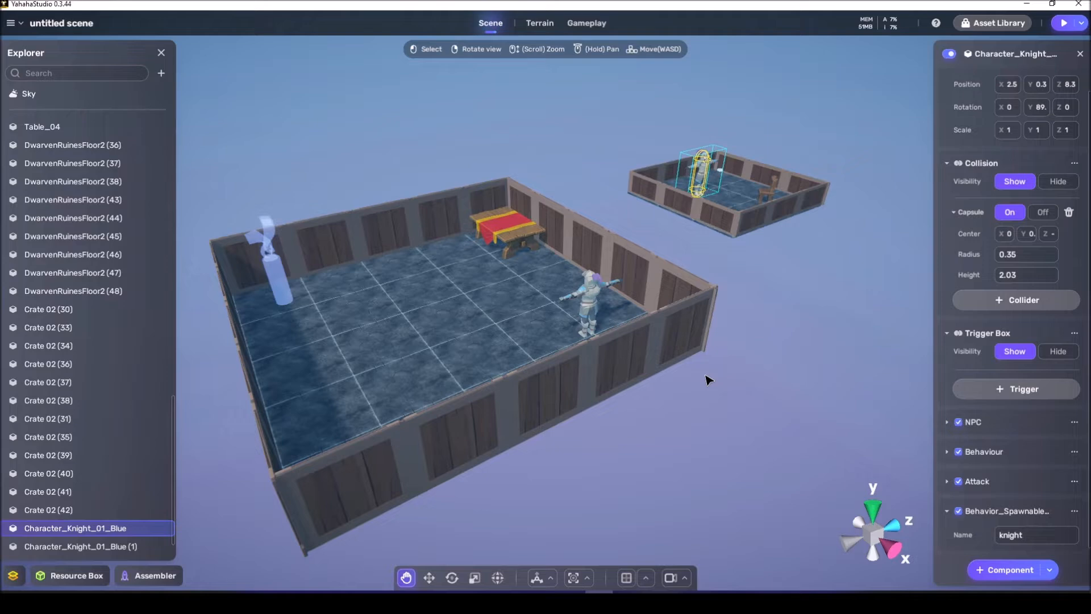
Step: Look over the large room with the table and knight, checking its walls and objects, and approach the smaller room
right_click_drag(708, 379, 687, 409)
left_click_drag(297, 98, 687, 463)
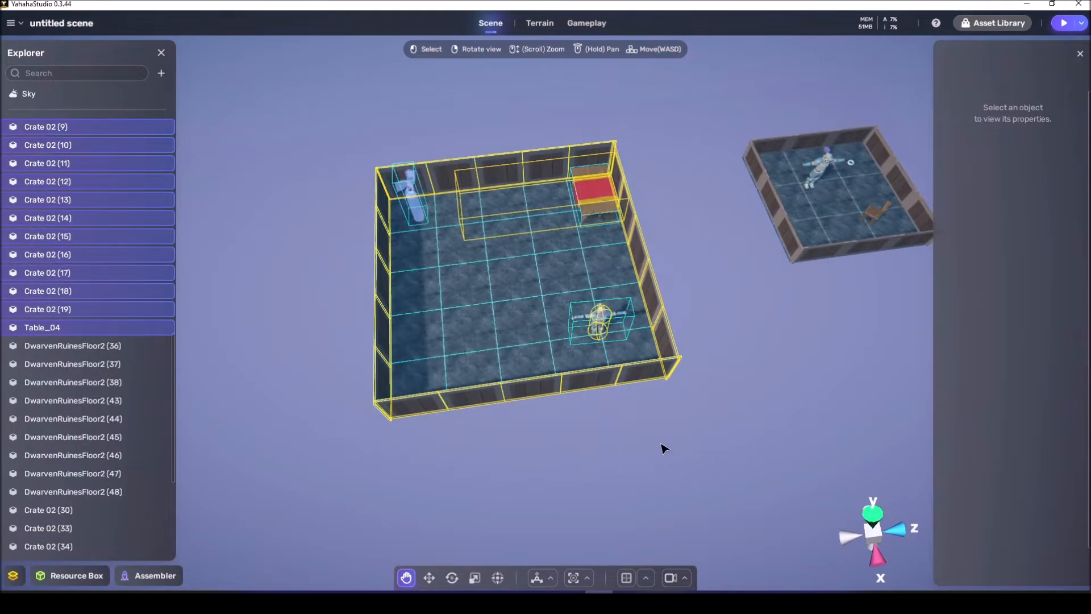
left_click(580, 413)
scroll(578, 420, "up", 3)
right_click_drag(579, 424, 549, 256)
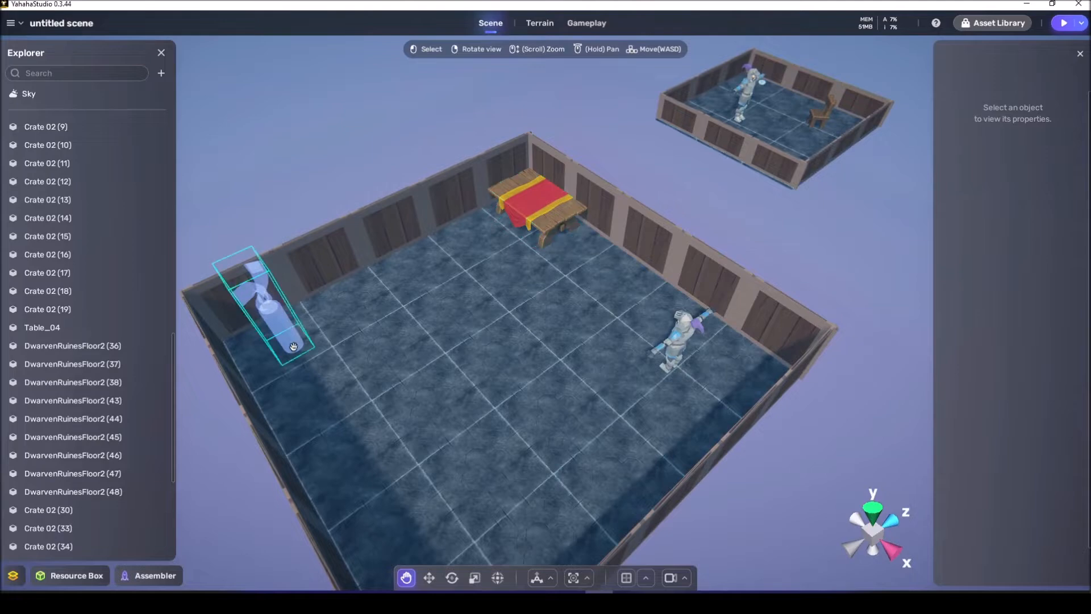
right_click_drag(554, 263, 566, 254)
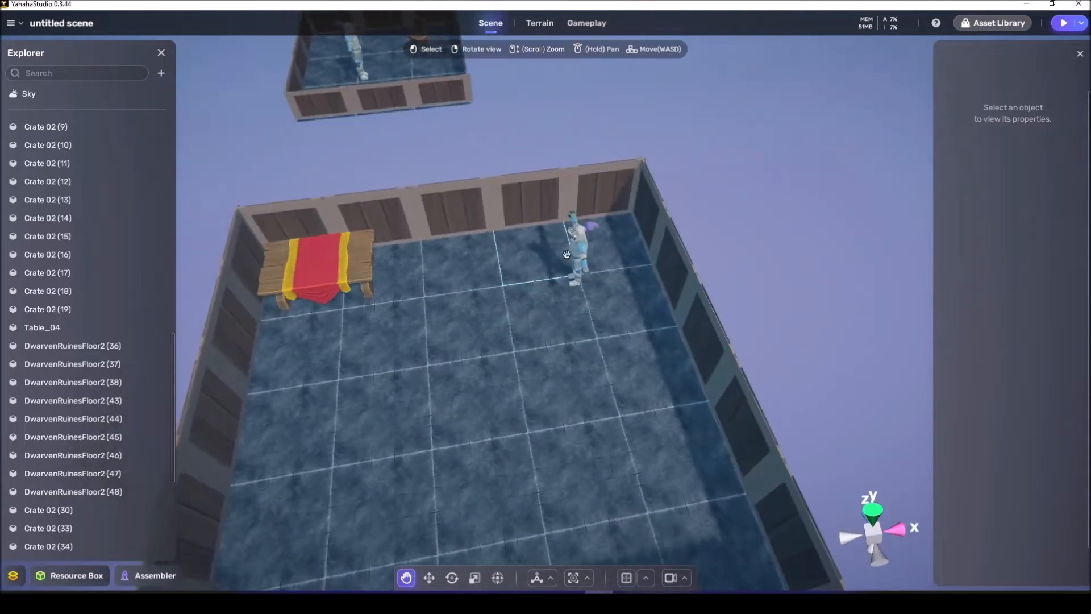
left_click(579, 254)
left_click(788, 288)
right_click_drag(788, 288, 708, 272)
key("w")
scroll(707, 272, "up", 2)
Step: Inspect the properties of the knight and the bracelet in the smaller room
left_click(465, 250)
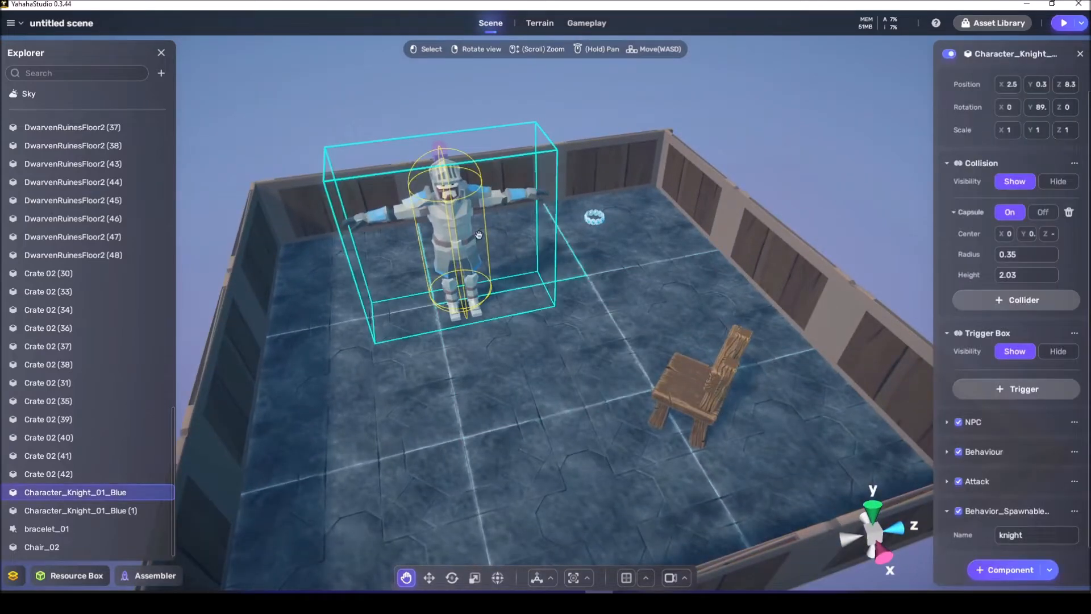
key("a")
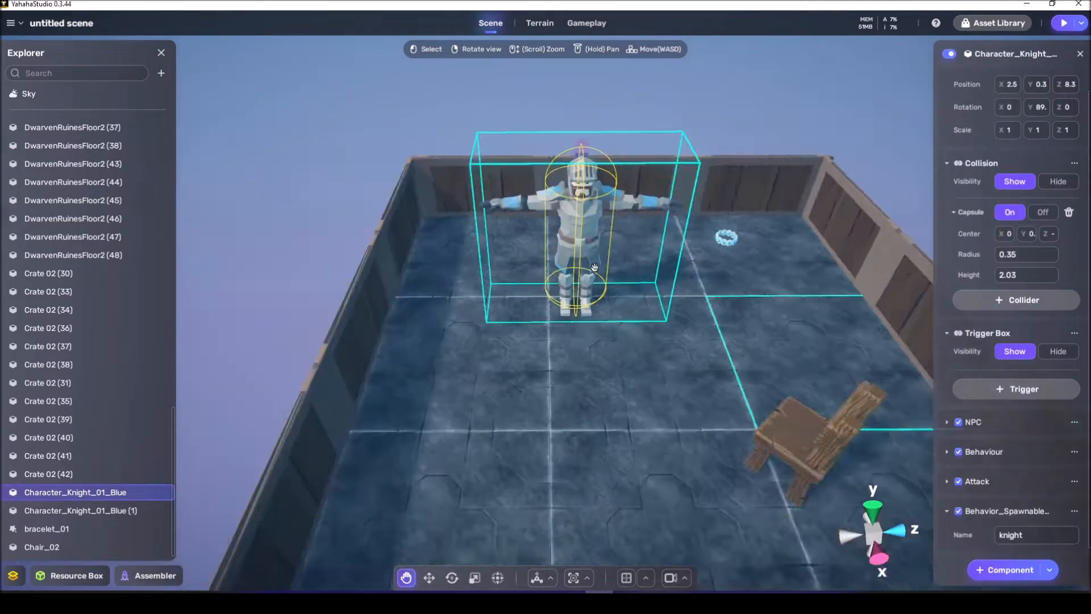
key("s")
key("d")
key("w")
left_click(466, 189)
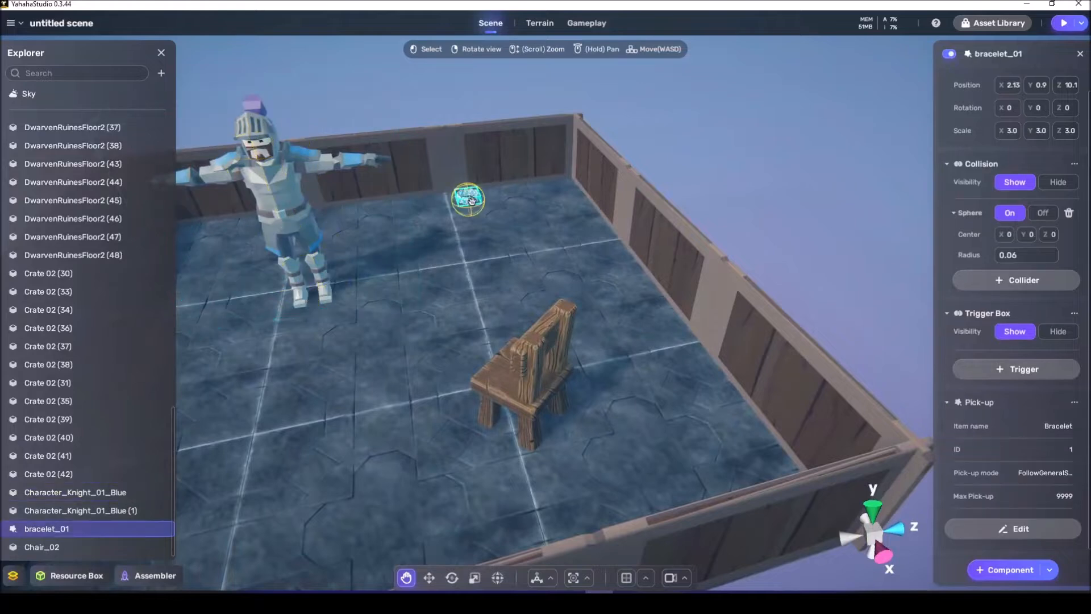
key("a")
key("s")
right_click_drag(657, 258, 671, 259)
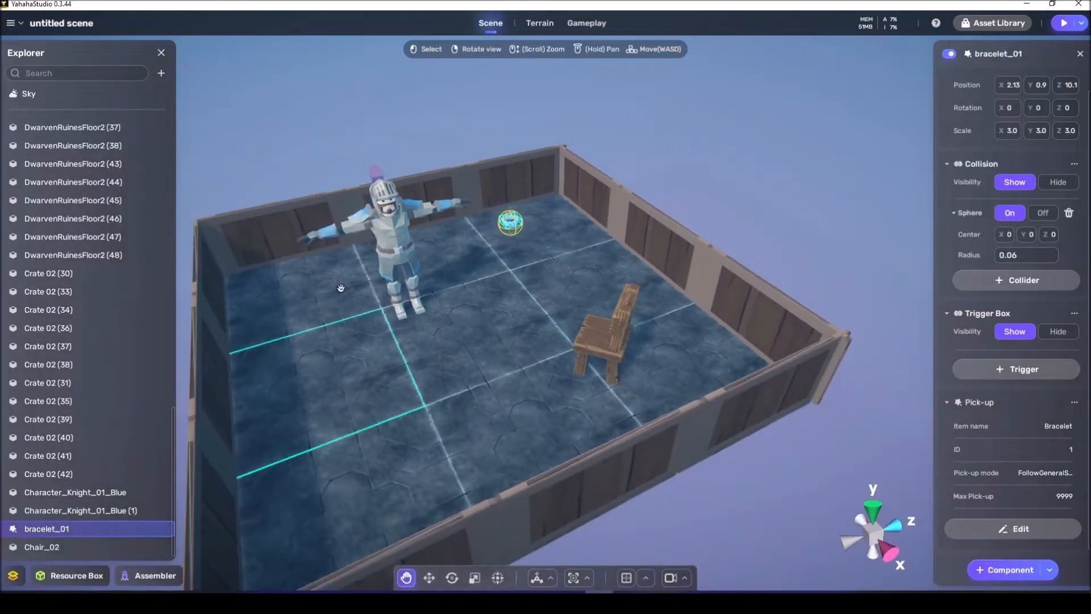
Step: Review the item list in the gameplay settings for the Bracelet item
left_click(586, 23)
left_click(495, 93)
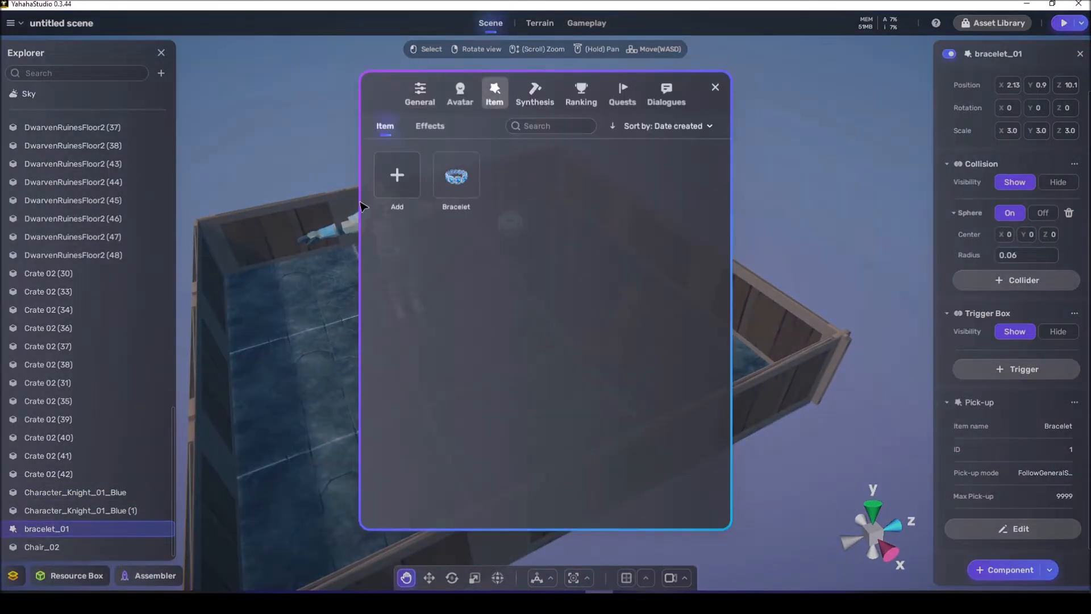
left_click(717, 87)
Step: Inspect the properties of the chair in the smaller room
left_click(616, 318)
right_click_drag(659, 325, 658, 330)
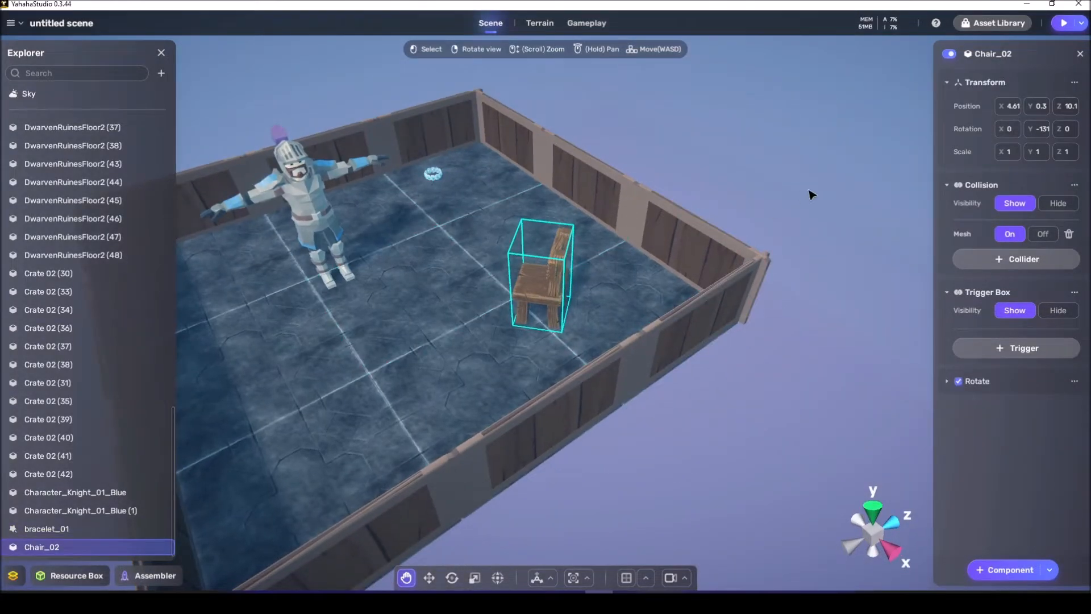
left_click(799, 198)
Step: Examine the layout of both rooms, including the table and knight in the large one and the objects in the small one
right_click_drag(800, 197, 755, 184)
key("d")
key("w")
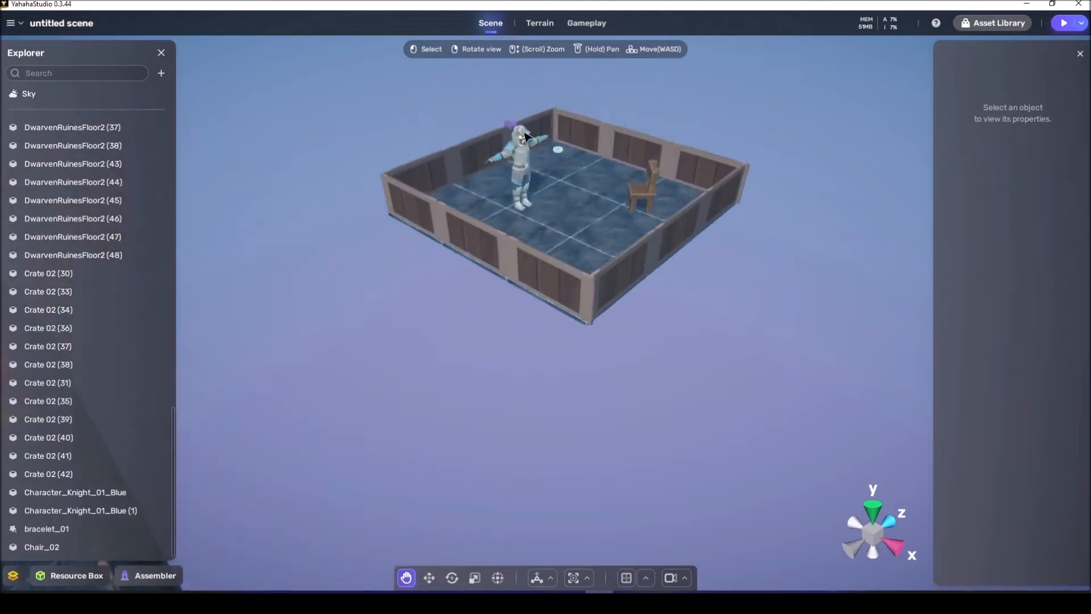
key("w")
right_click_drag(704, 305, 670, 300)
key("s")
mouse_move(758, 269)
right_mouse_down()
mouse_move(706, 262)
mouse_move(771, 270)
mouse_move(743, 260)
mouse_move(756, 258)
right_mouse_up()
key("w")
key("a")
key("w")
key("d")
key("s")
key("w")
key("a")
key("s")
key("w")
key("a")
right_click_drag(753, 254, 725, 262)
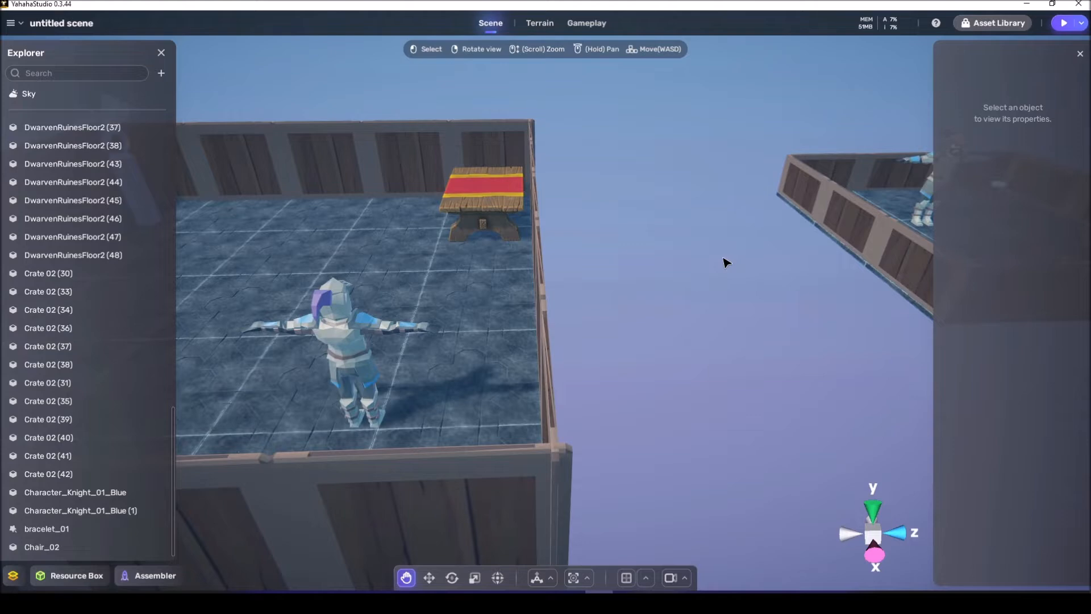
key("a")
right_click_drag(723, 257, 761, 260)
key("w")
key("w")
key("d")
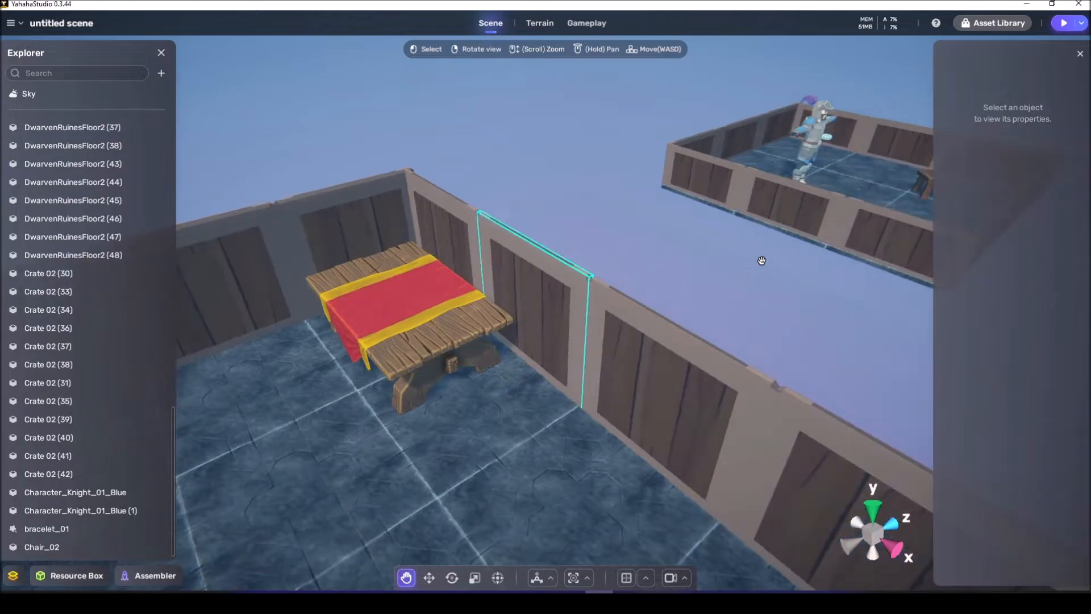
right_click_drag(761, 260, 756, 261)
key("d")
key("w")
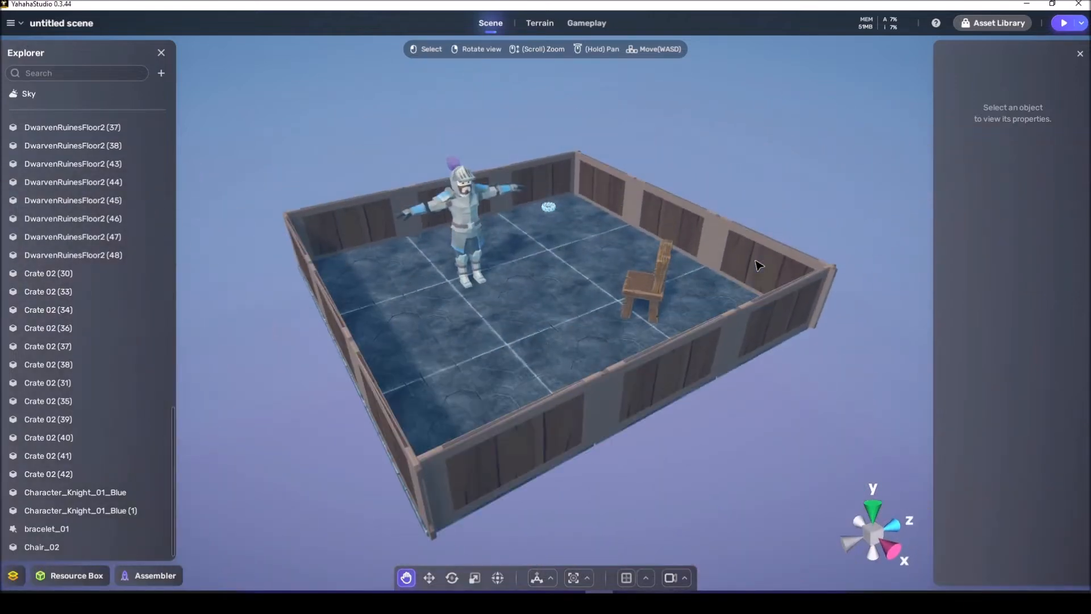
Step: Select the bracelet in the smaller room and collapse its Trigger Box and Pick-up sections
left_click(550, 176)
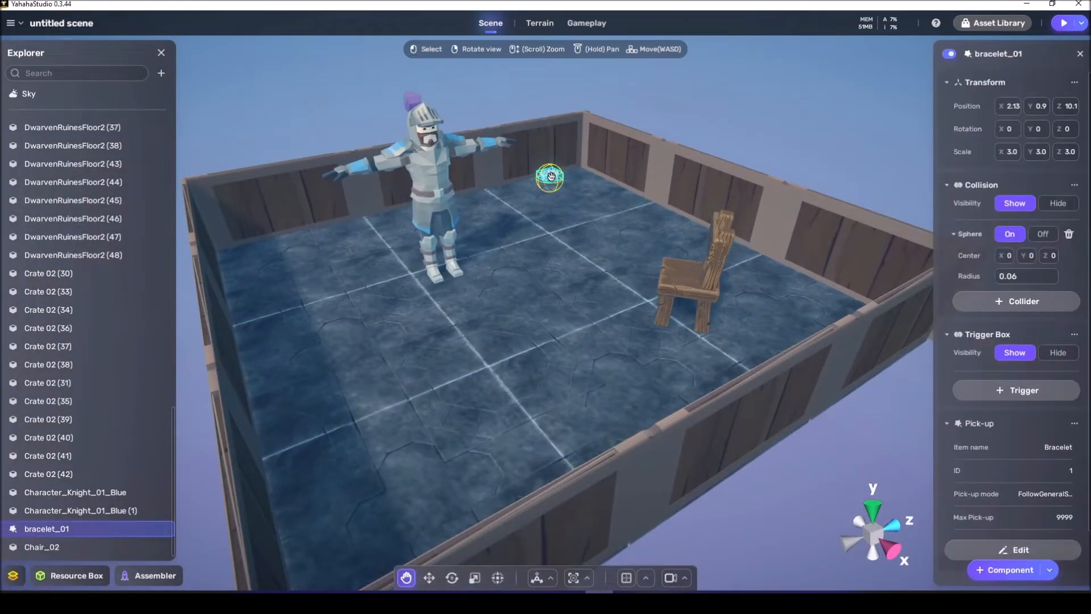
scroll(991, 425, "down", 1)
left_click(946, 313)
left_click(946, 363)
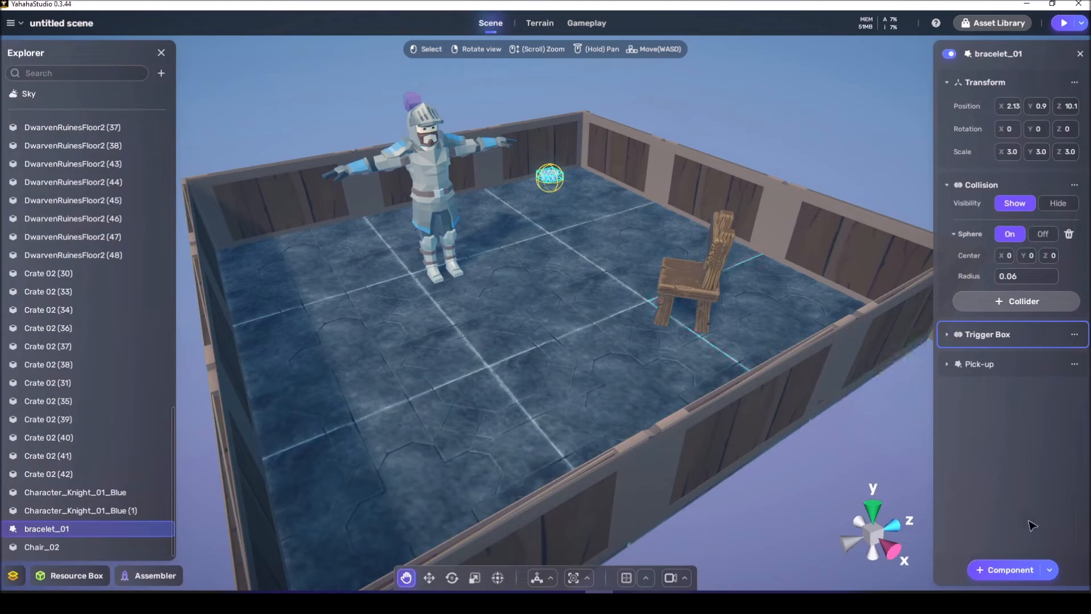
Step: Search the Asset Library's components for "spawn" and locate the Behavior_SpawnableObject component
left_click(993, 23)
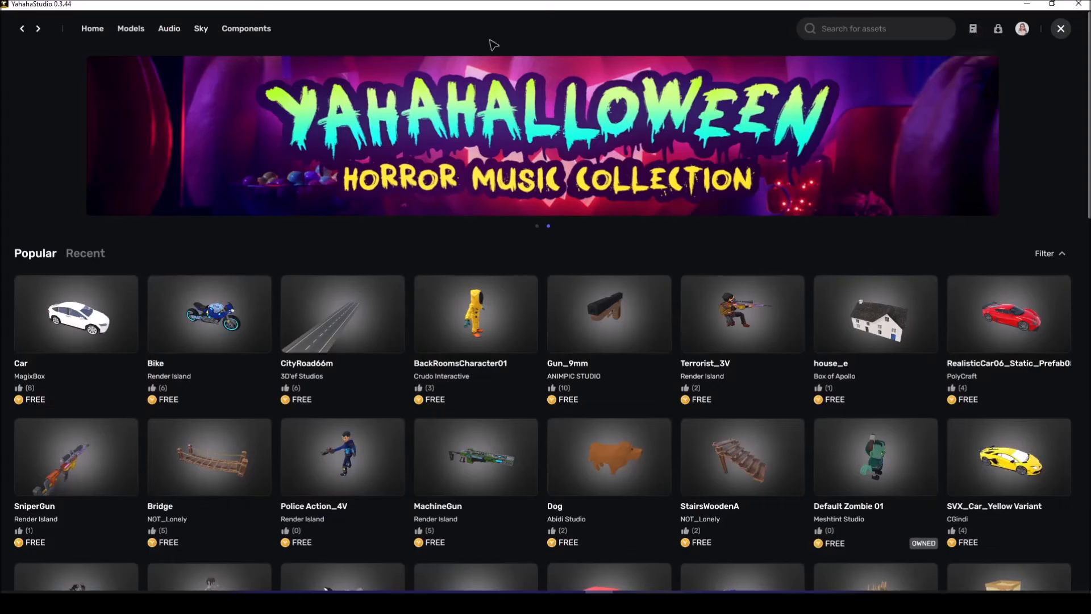
left_click(241, 28)
left_click(890, 36)
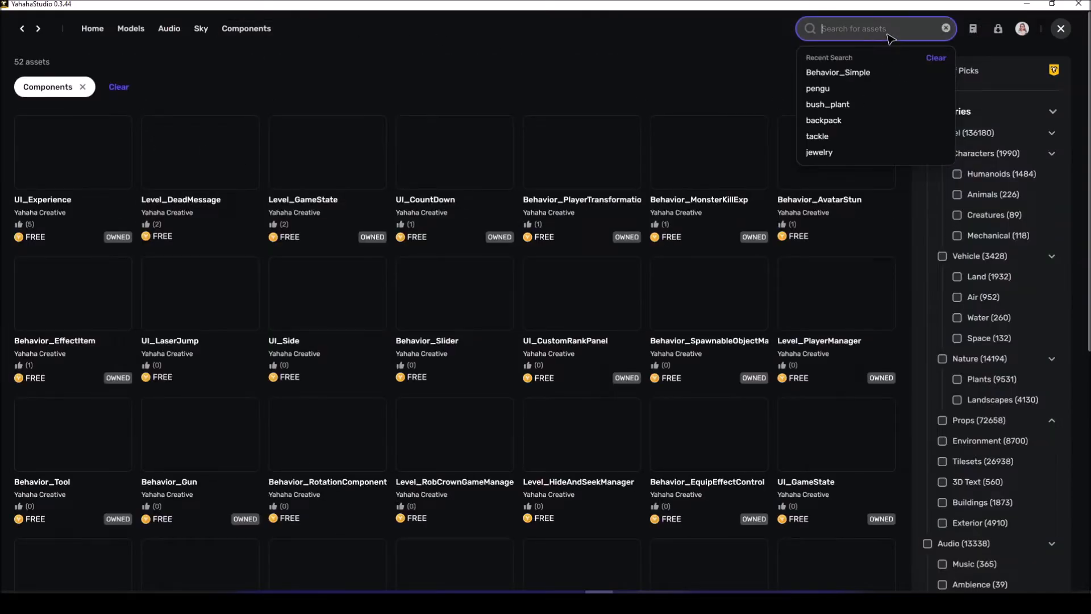
type("spawn")
key("Return")
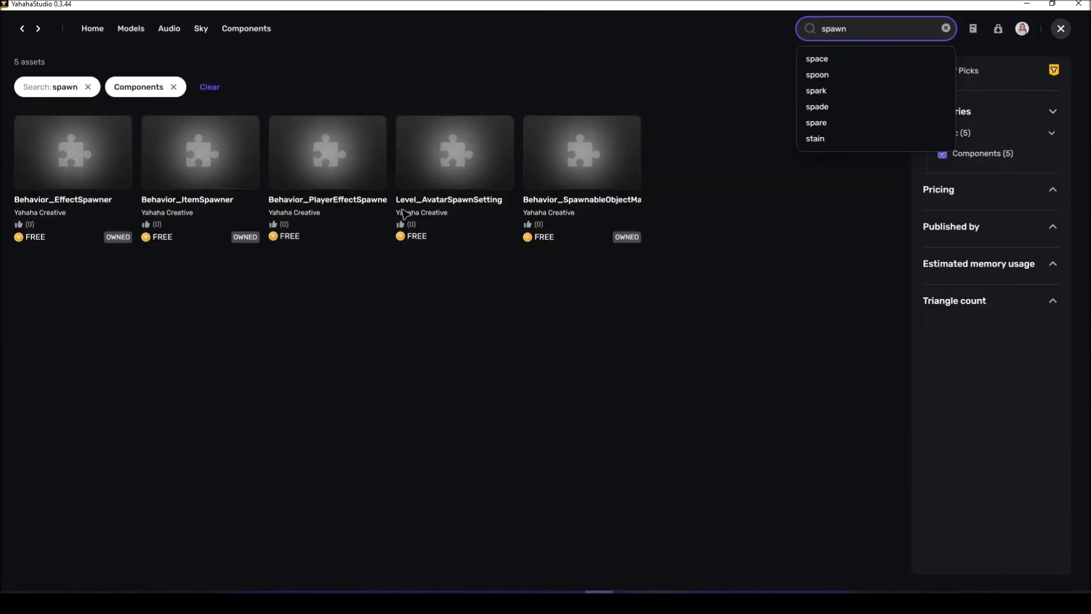
left_click(275, 277)
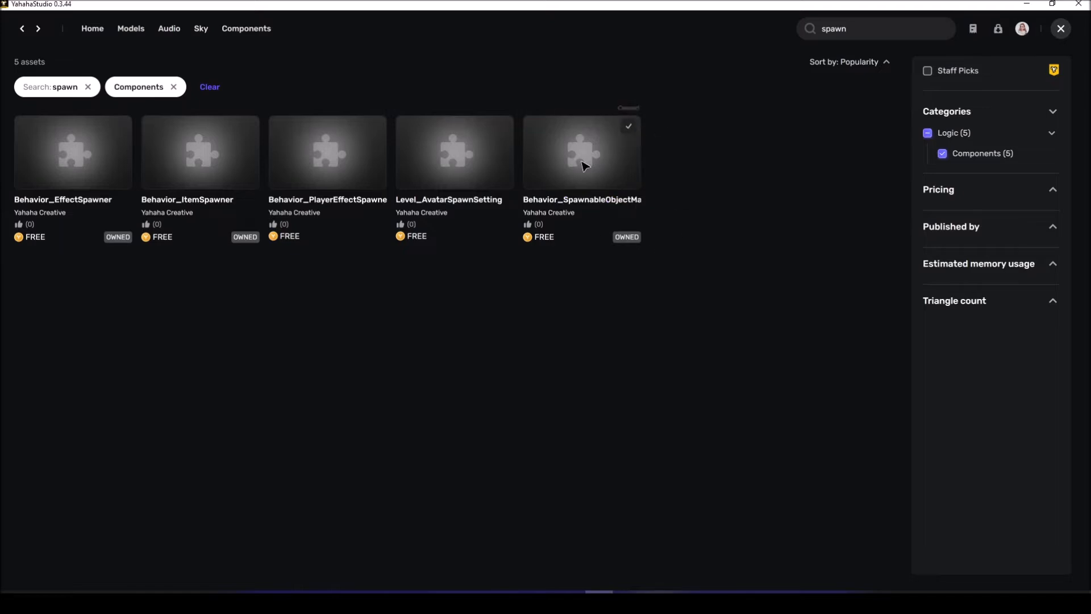
left_click(1054, 31)
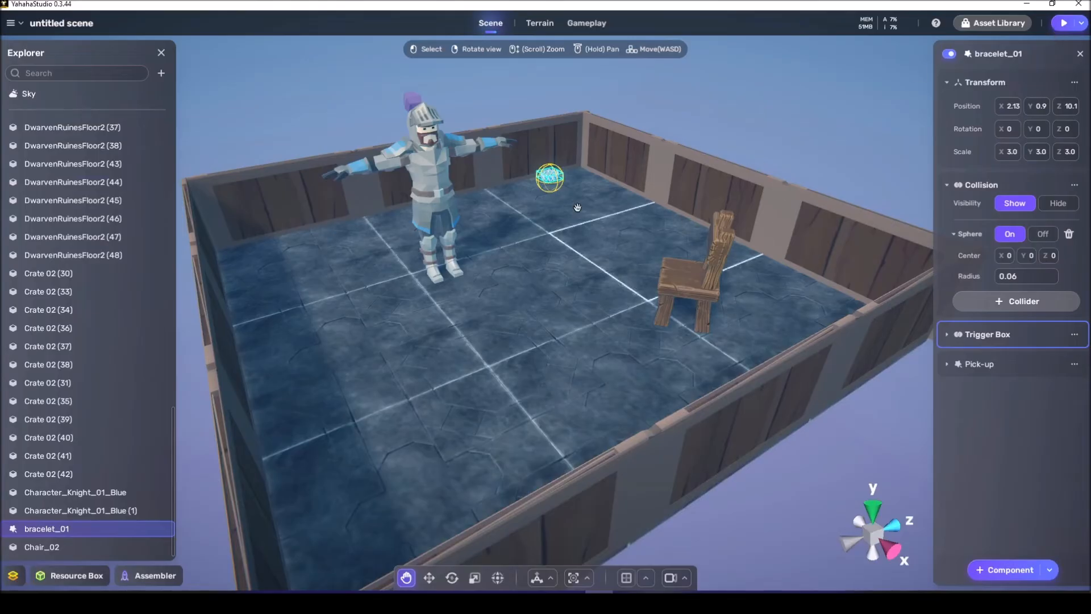
Step: Add the Behavior_SpawnableObject community component to the bracelet, finding it with the search term "spawn"
left_click(1049, 569)
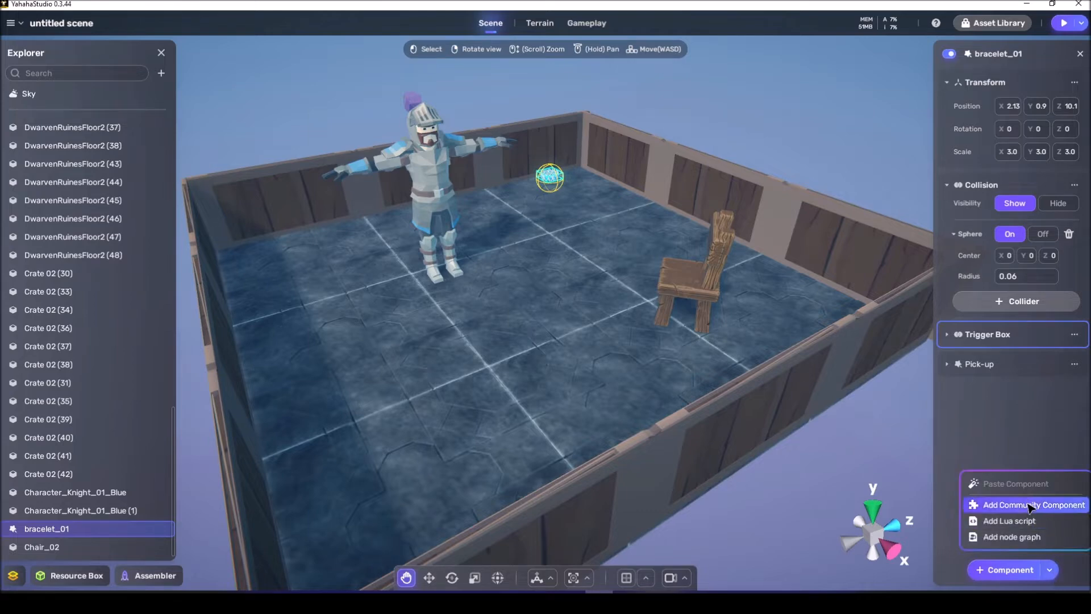
left_click(994, 505)
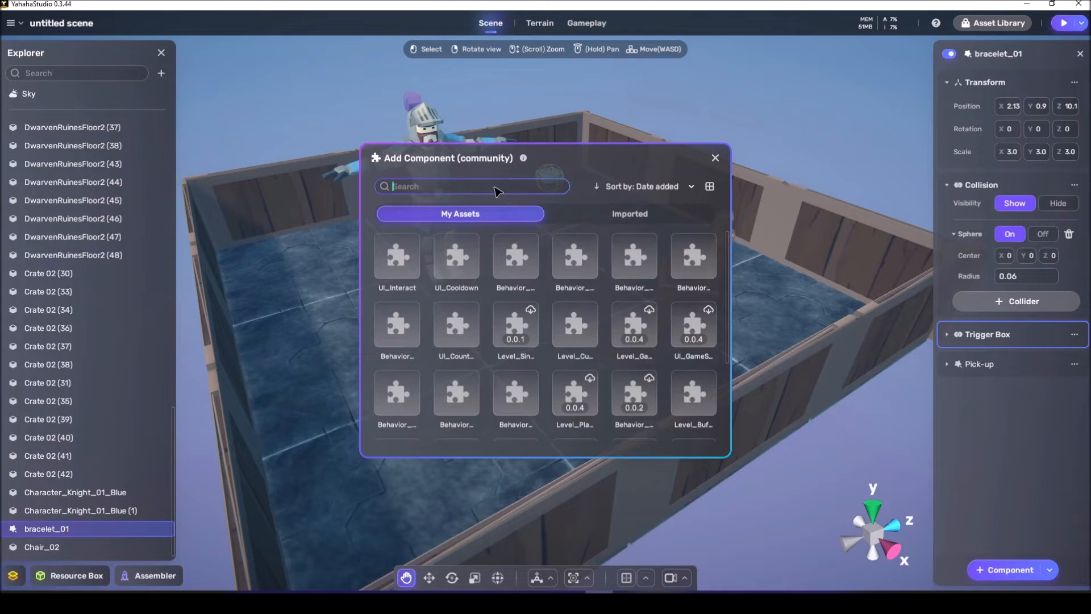
type("spawn")
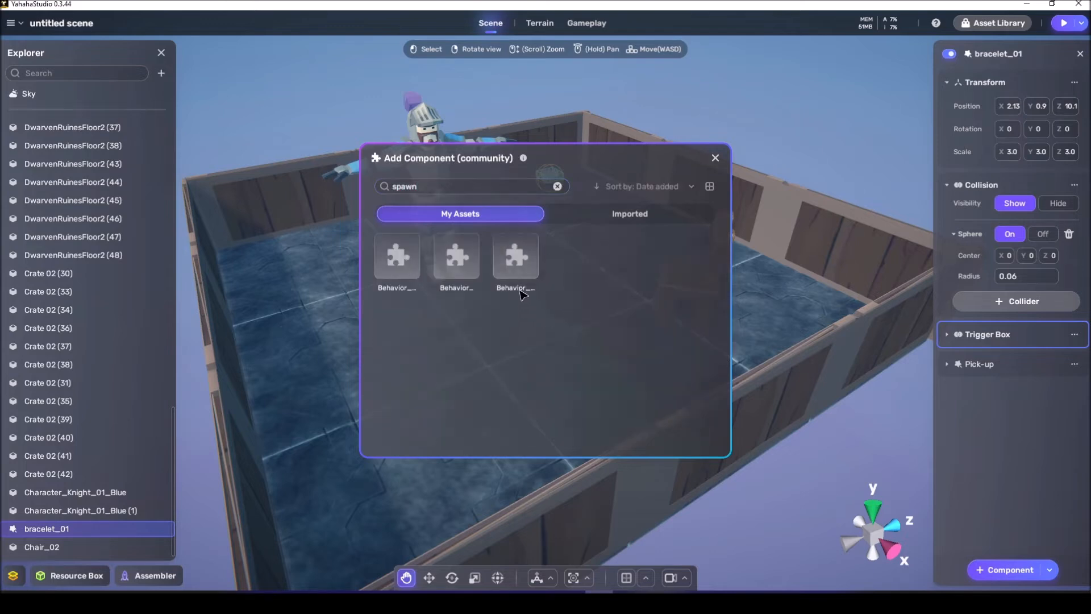
left_click(468, 289)
scroll(593, 286, "up", 5)
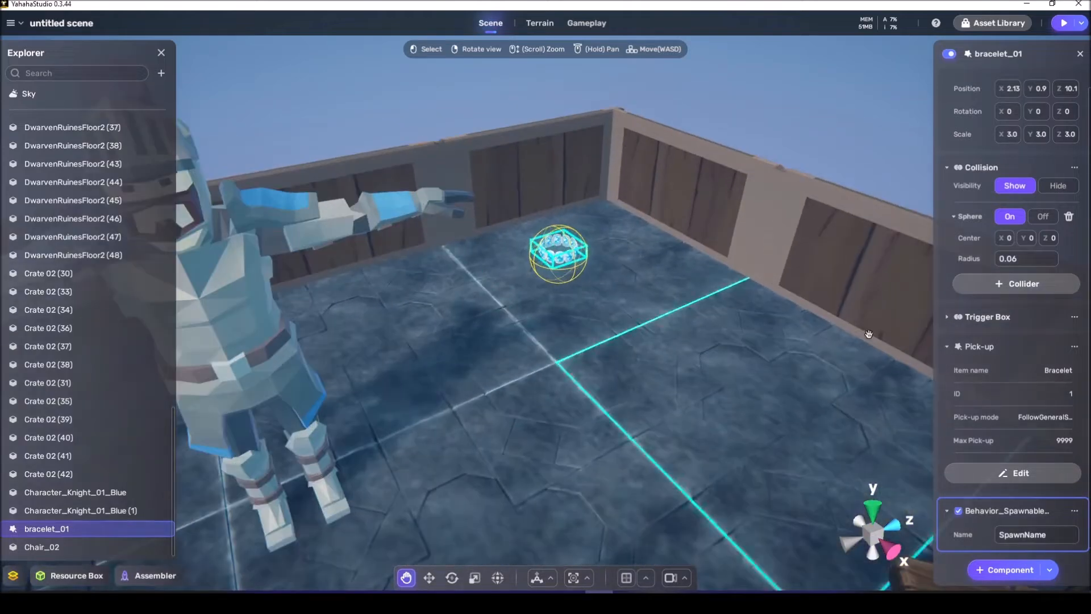
Step: Disable the bracelet's Behavior_Spawnable component and enable it again, keeping the Pick-up section collapsed
left_click(947, 346)
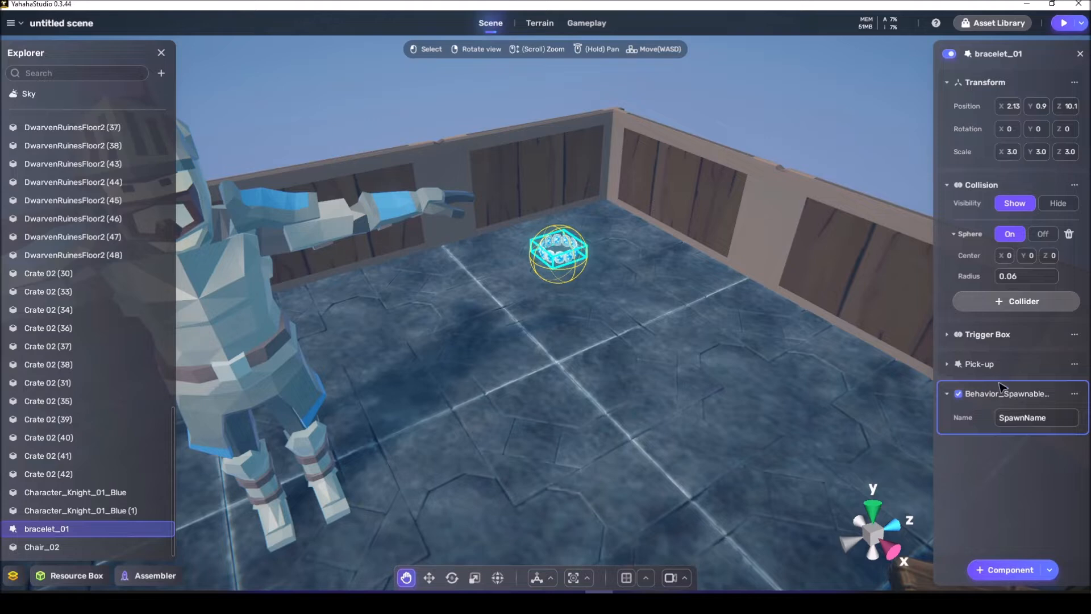
left_click(964, 395)
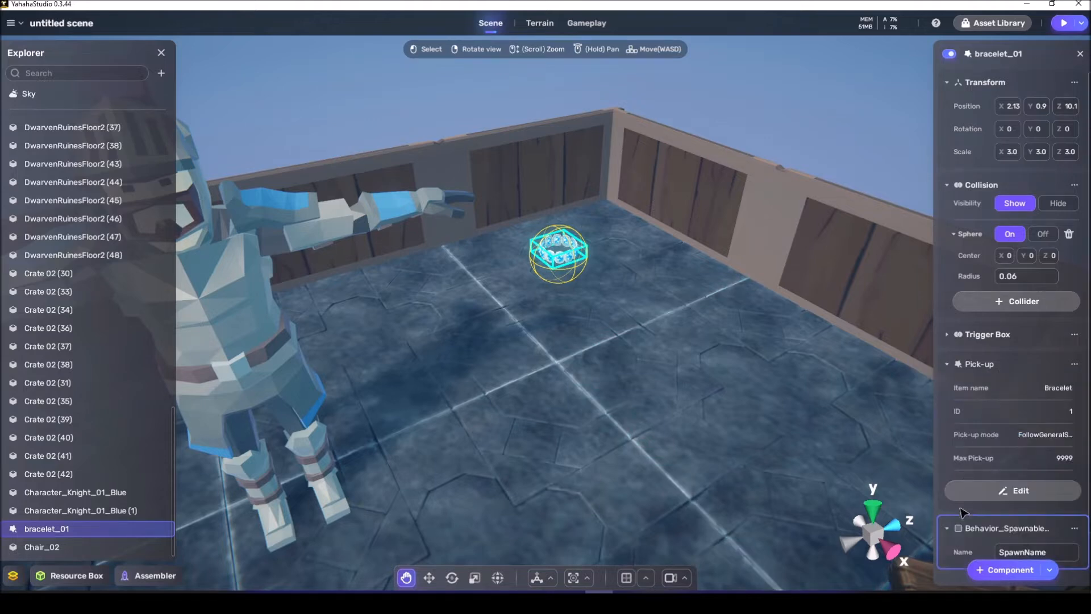
left_click(958, 528)
left_click(955, 345)
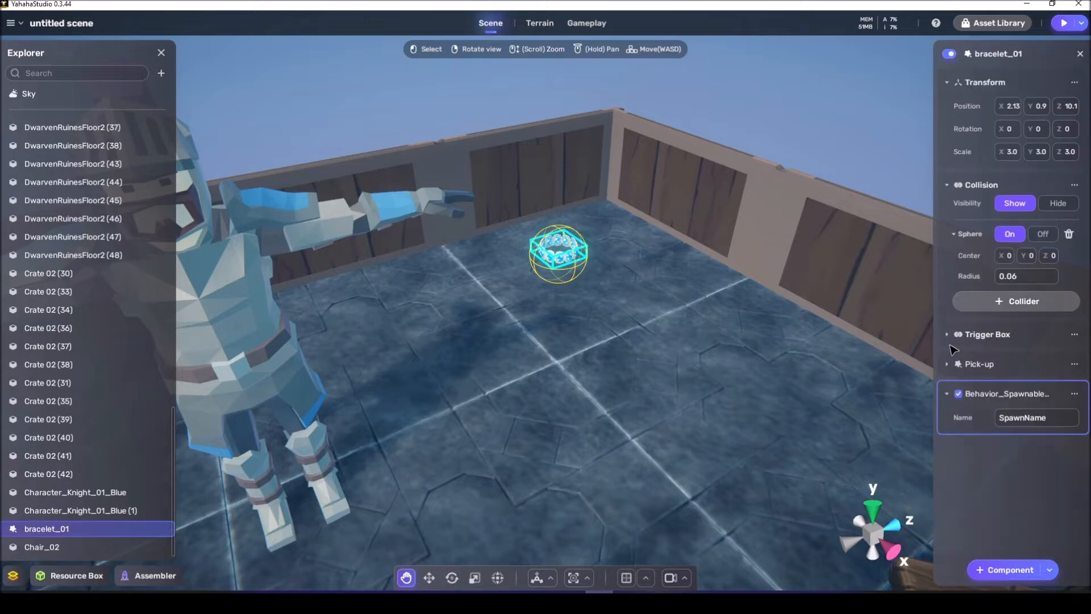
Step: Set the spawn name of the bracelet's Behavior_Spawnable component to "bracelet" and check the same field on the knight
double_click(1048, 421)
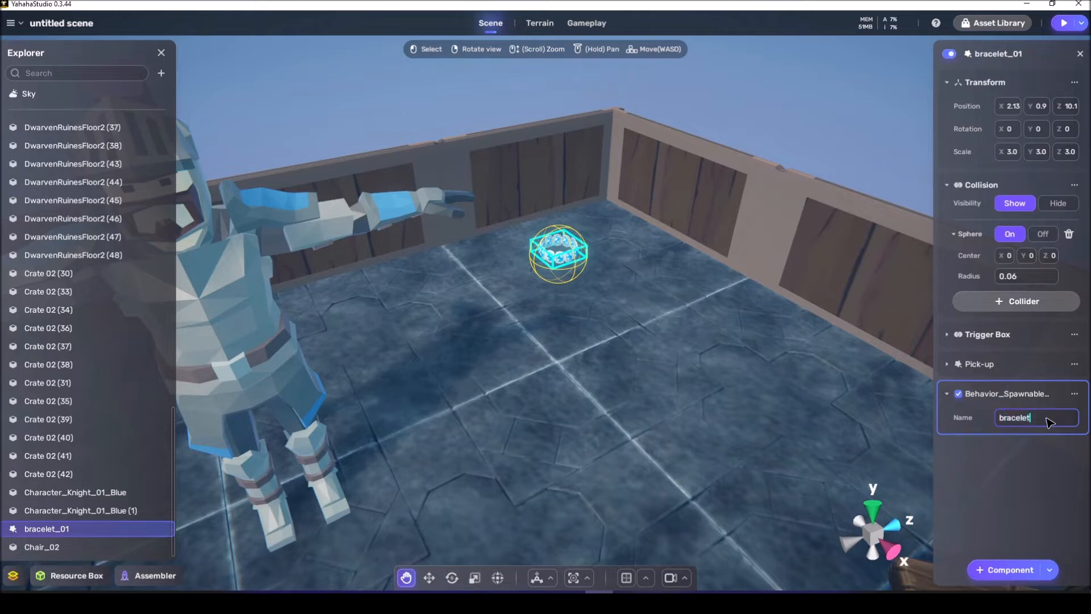
scroll(663, 305, "down", 4)
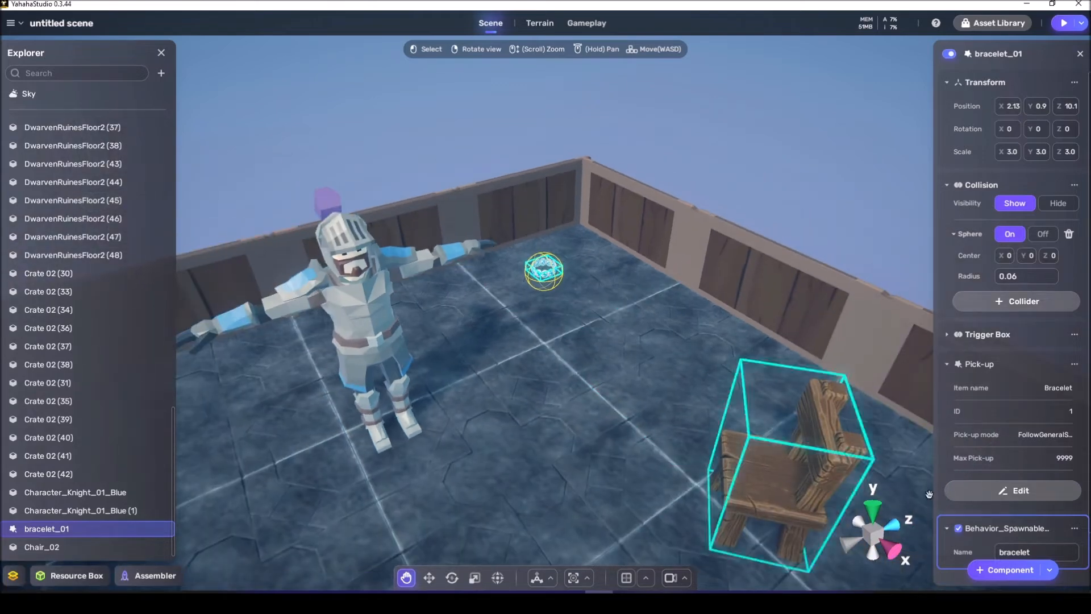
scroll(1068, 512, "down", 1)
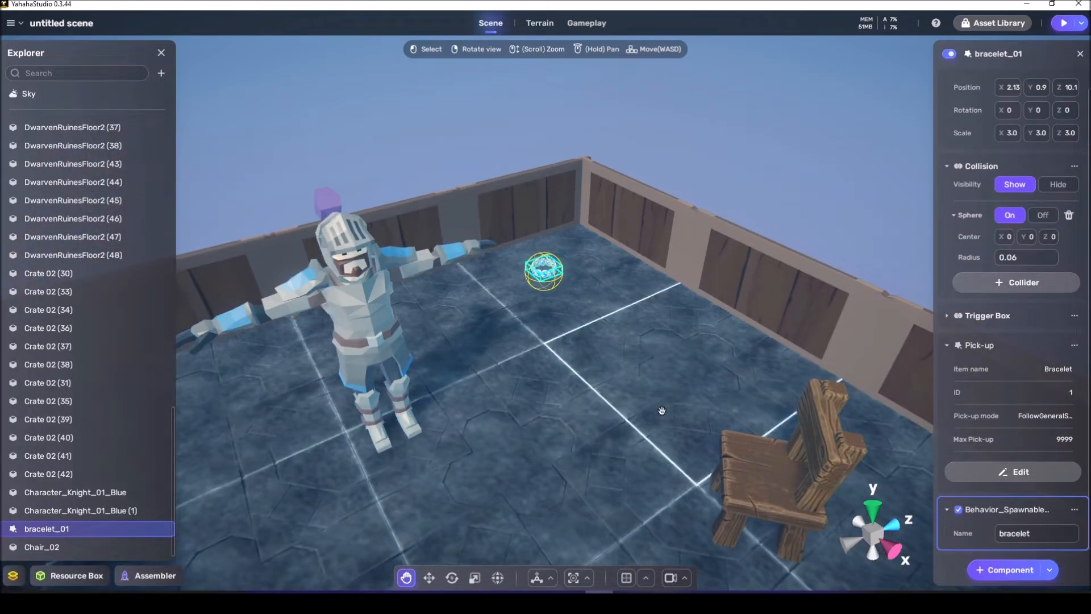
left_click(401, 351)
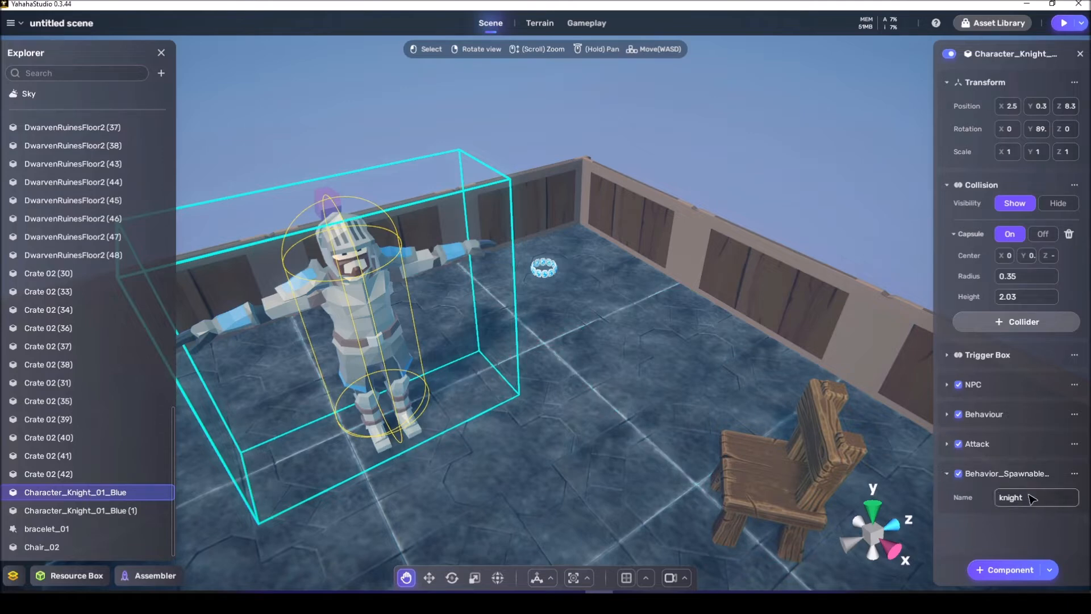
scroll(739, 432, "down", 2)
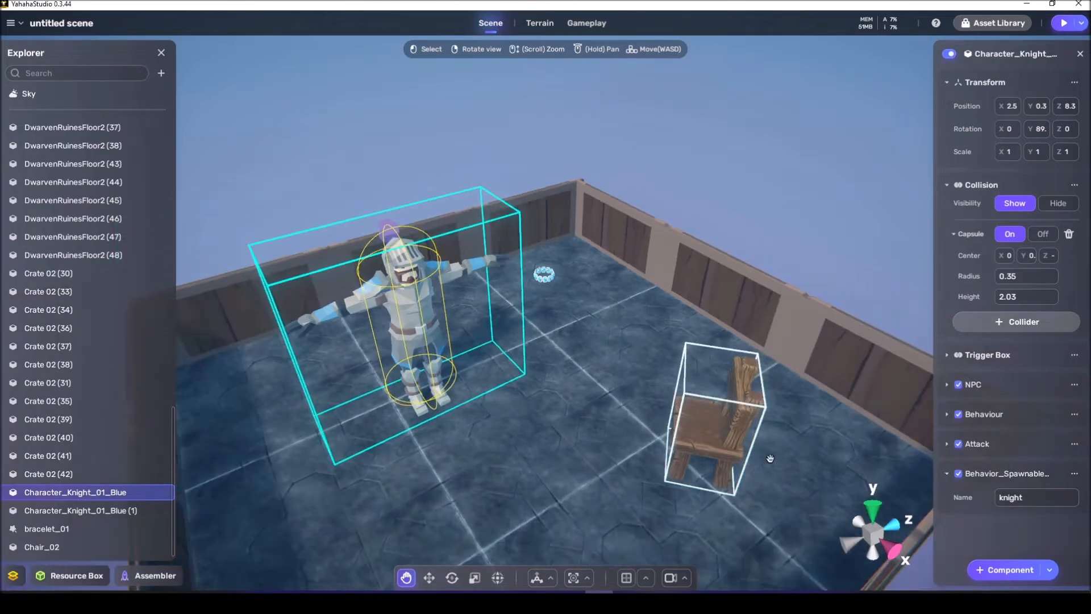
Step: Add the Behavior_SpawnableObject community component to the chair, finding it with the search term "spawn", and set its spawn name to "chair"
left_click(718, 417)
left_click(1050, 570)
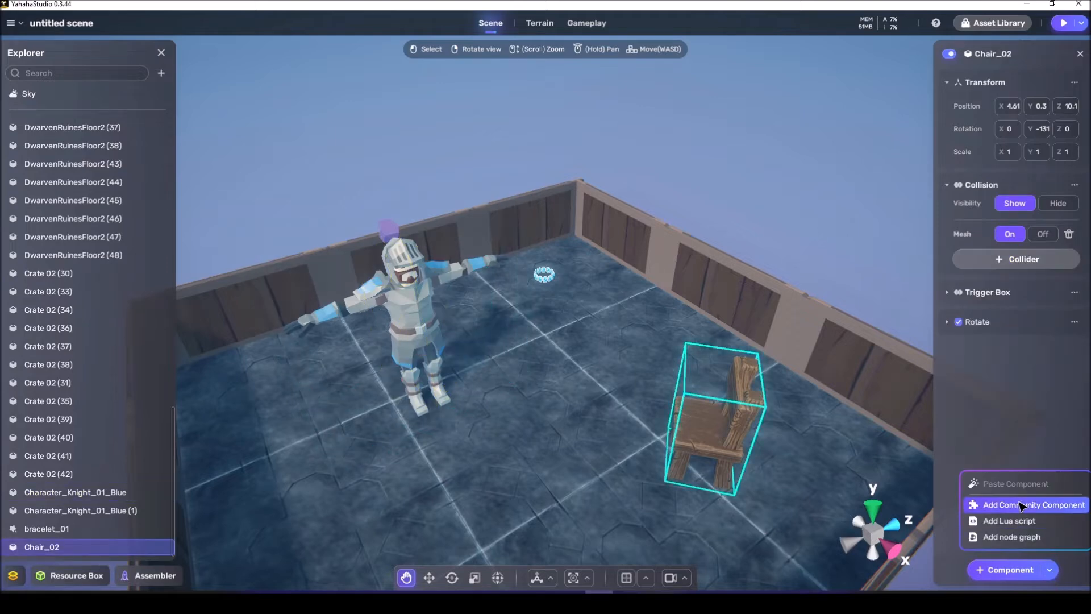
left_click(1000, 505)
left_click(454, 188)
type("spawn")
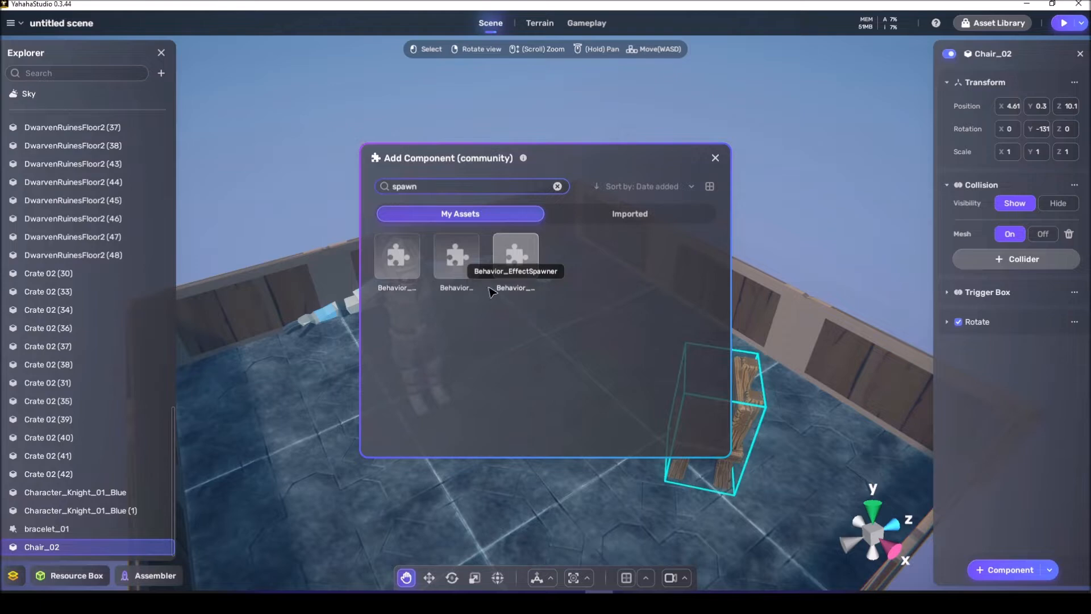
left_click(458, 287)
double_click(1044, 378)
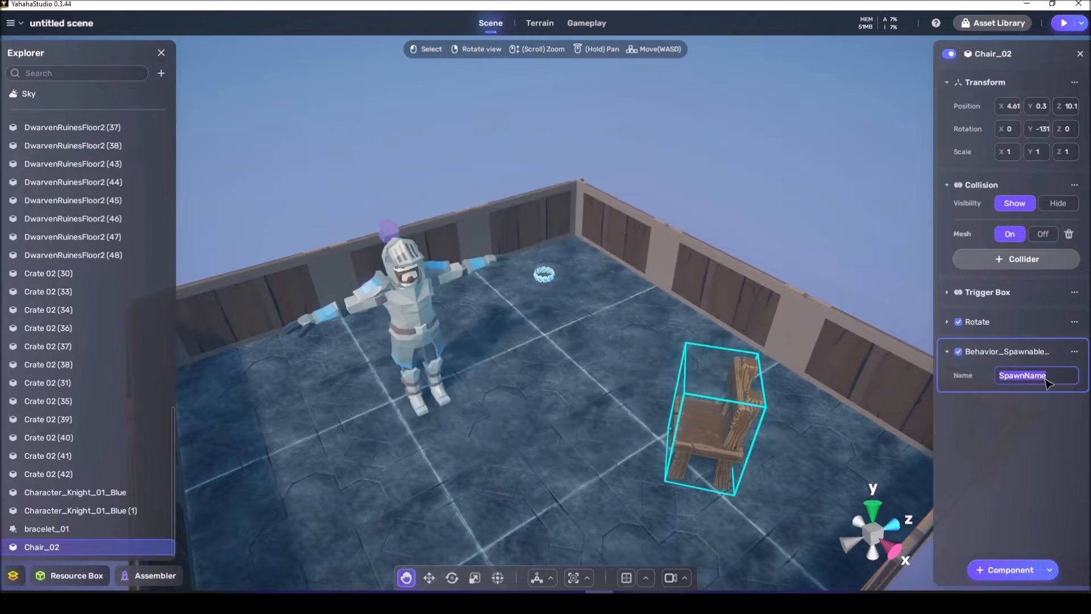
type("chair")
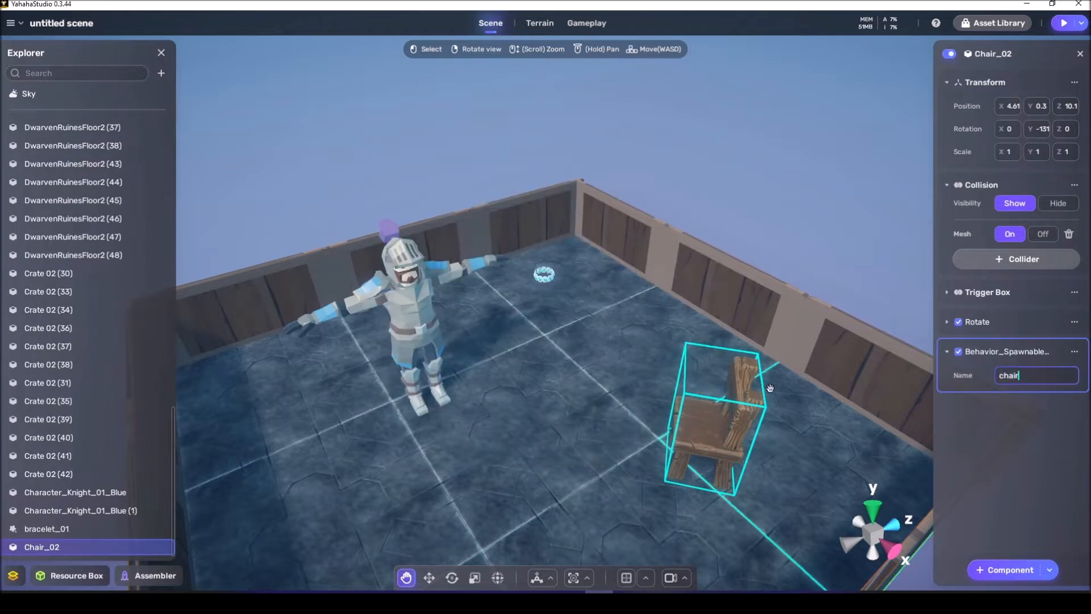
Step: Review the NPC, Behaviour, Attack, Resurrection and node graph settings of the knight in the large room
left_click(416, 305)
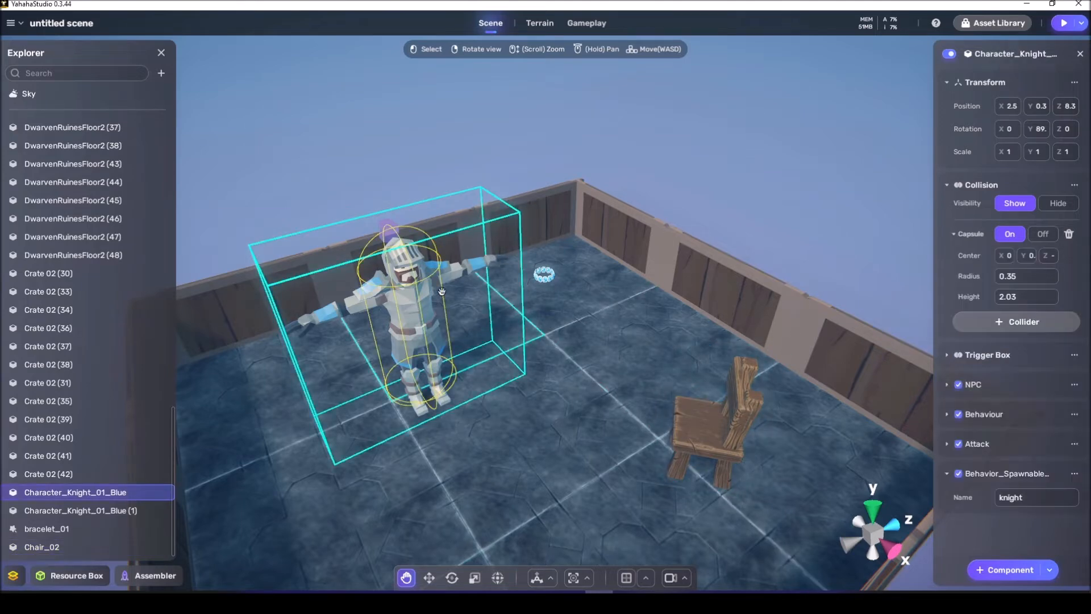
right_click_drag(608, 352, 477, 340)
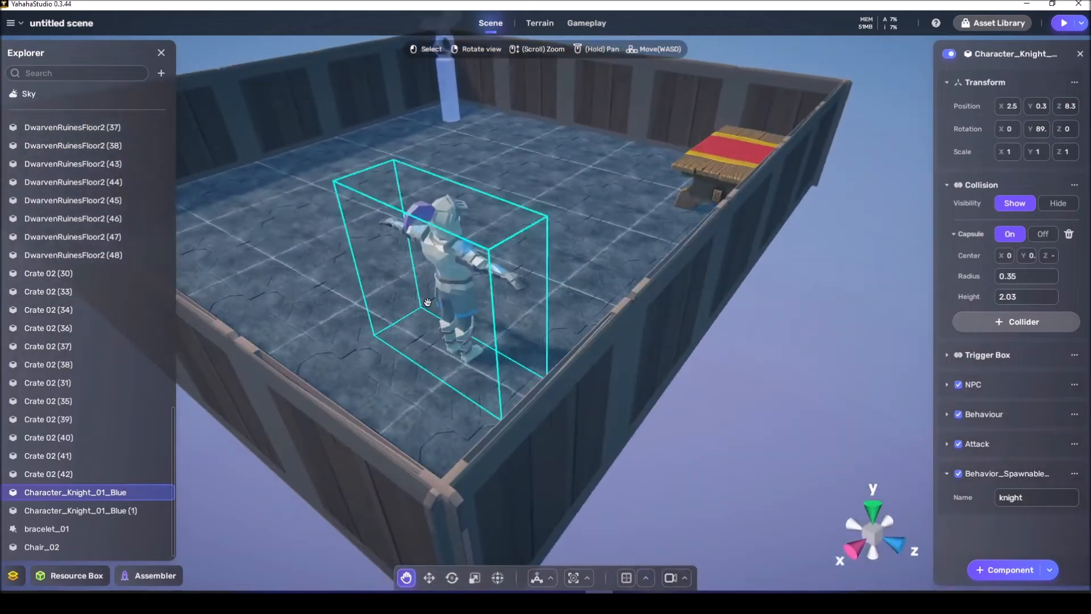
left_click(459, 268)
scroll(970, 322, "down", 1)
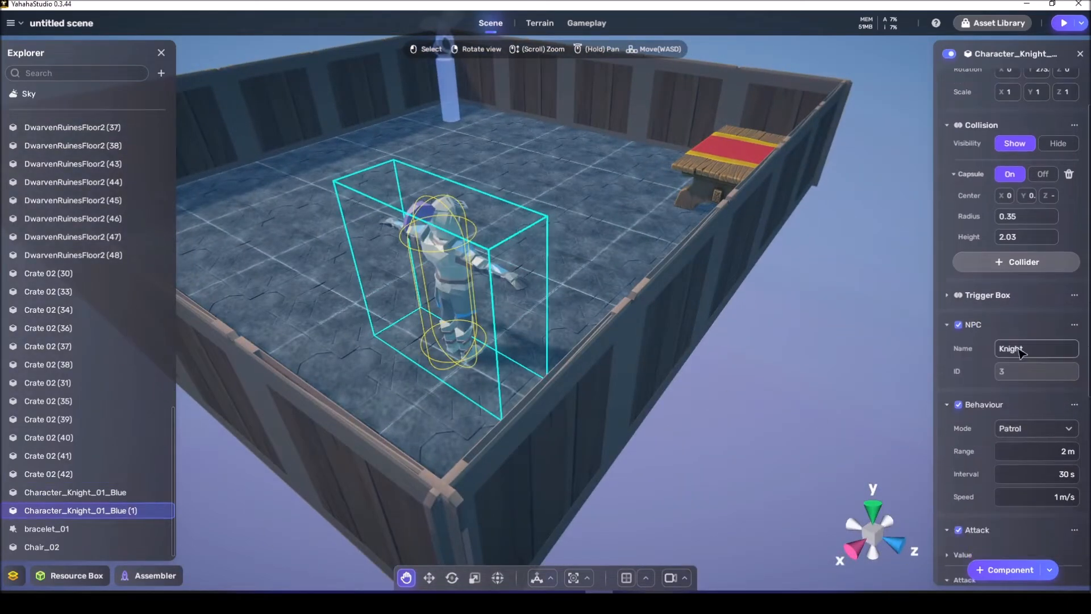
scroll(1022, 357, "down", 1)
scroll(1043, 370, "down", 2)
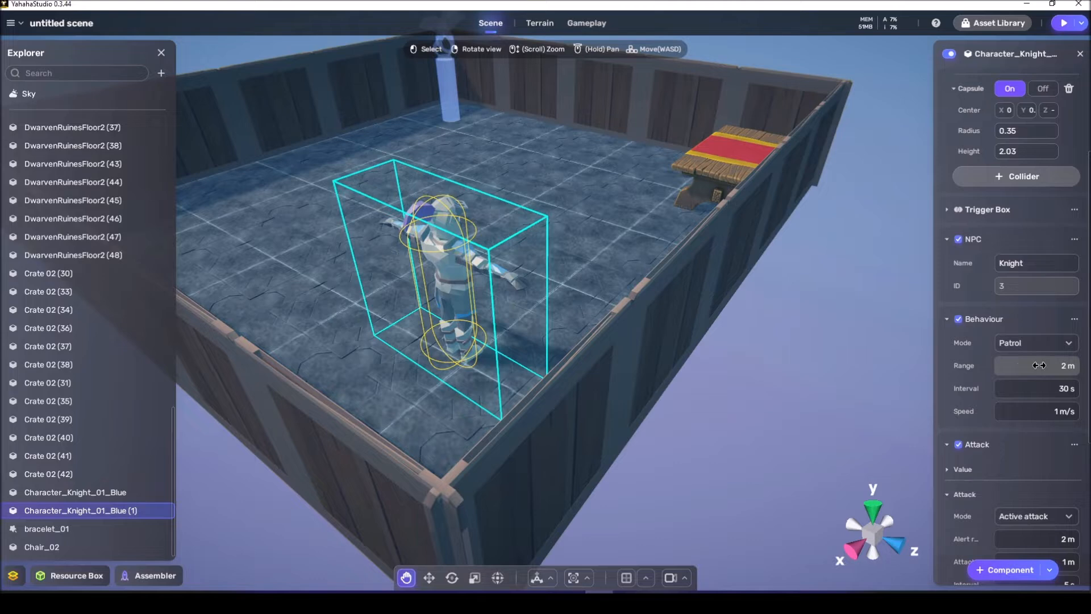
scroll(1020, 389, "down", 1)
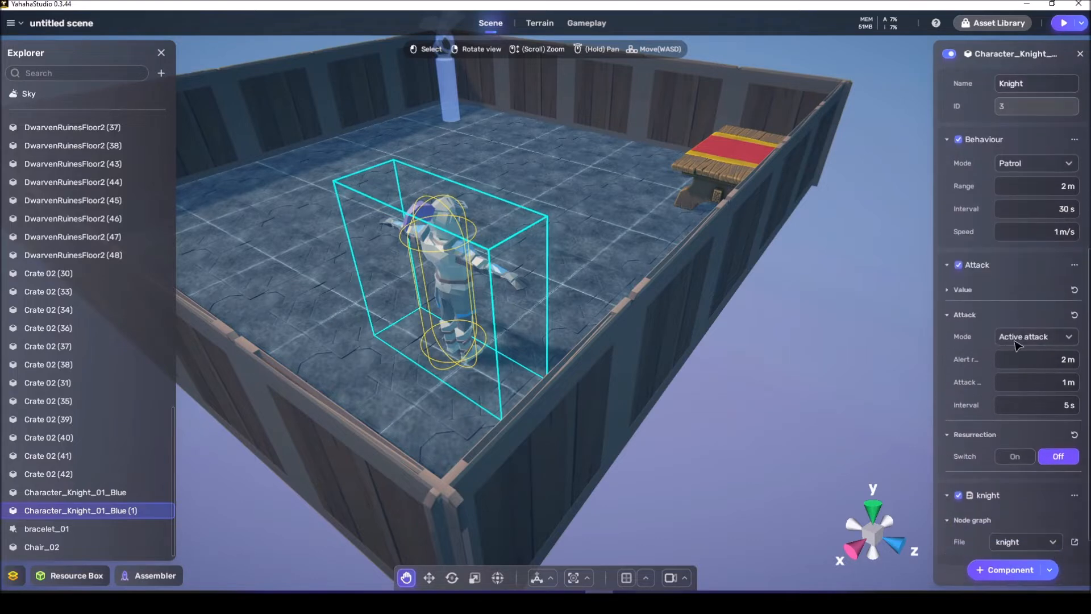
scroll(1021, 349, "down", 1)
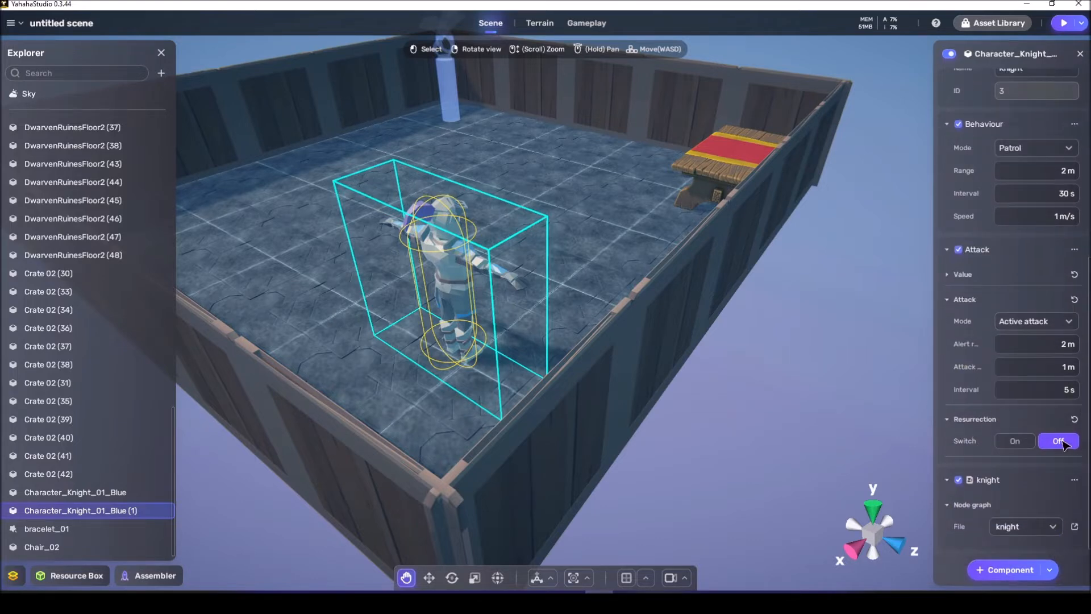
Step: Inspect the NPC, Behaviour and Attack settings of the small-room knight, including its attack and alert ranges in the scene
right_click_drag(790, 410, 842, 407)
key("w")
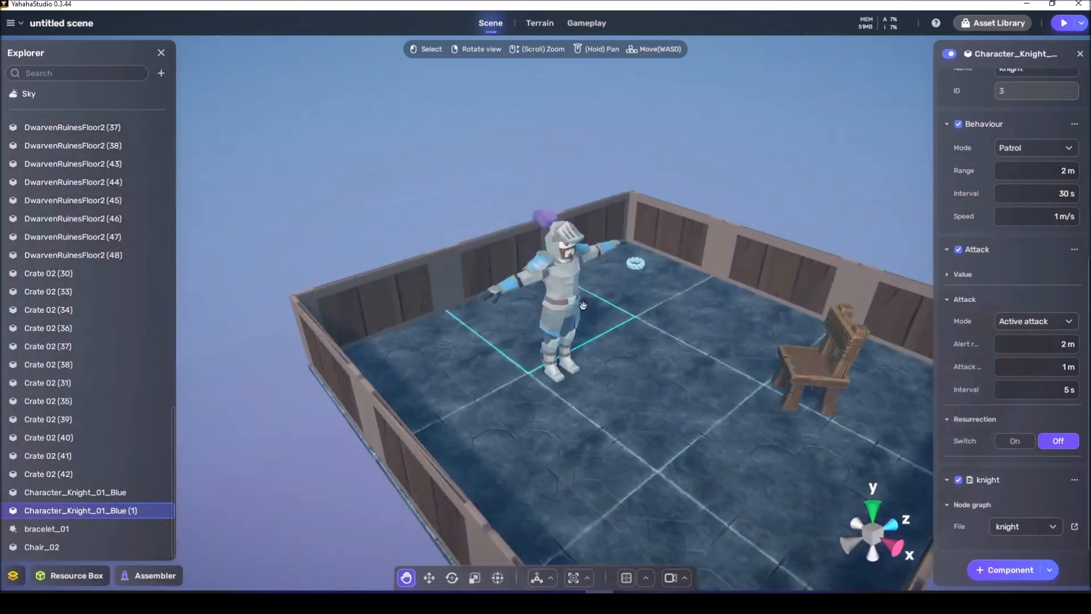
double_click(583, 305)
left_click(947, 385)
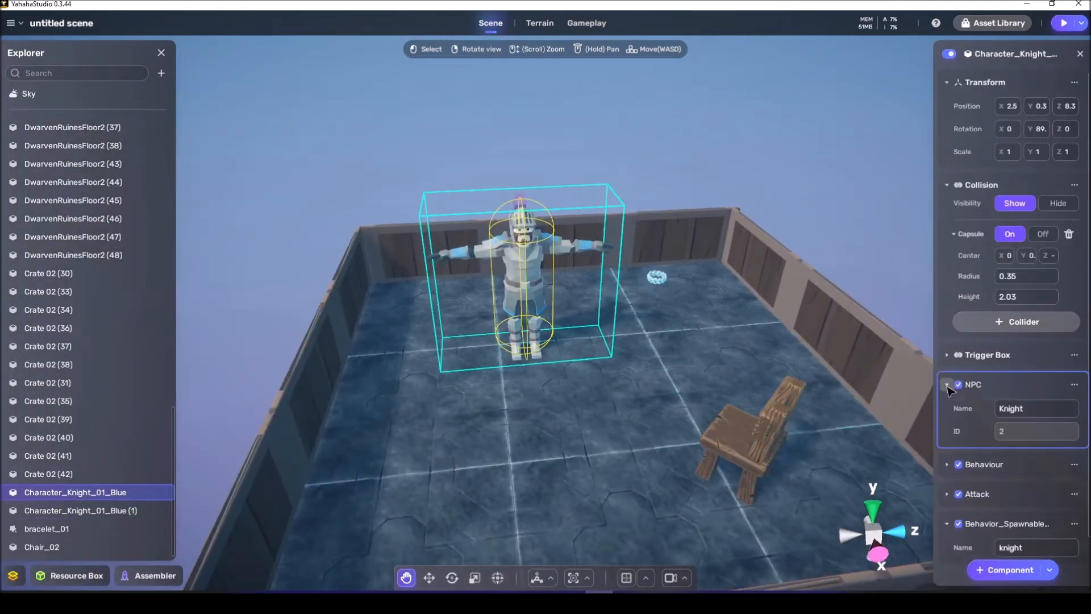
left_click(946, 385)
left_click(947, 414)
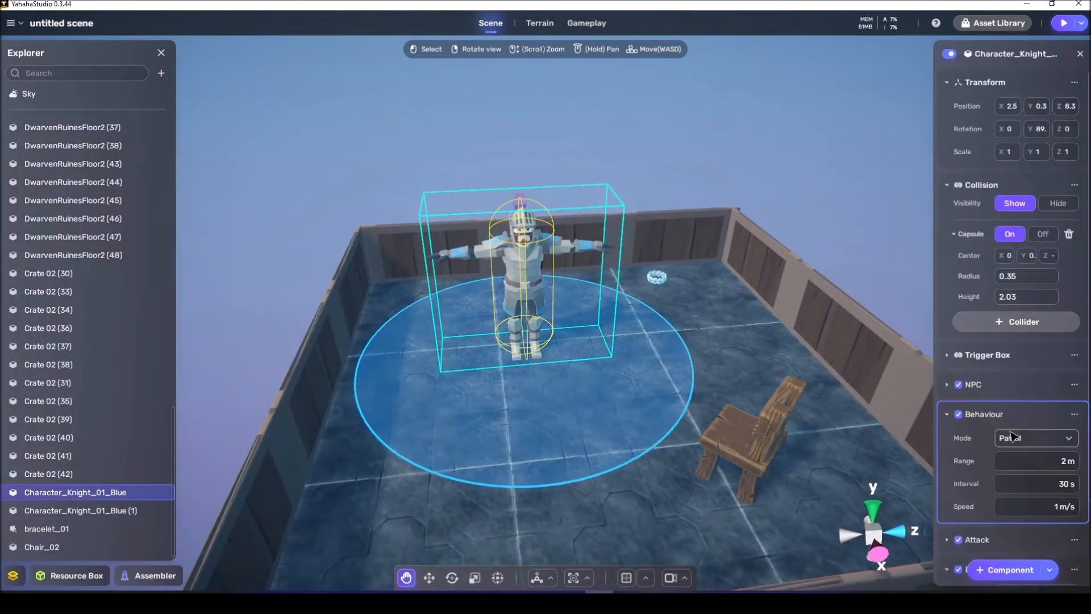
left_click(947, 414)
left_click(947, 438)
scroll(1021, 455, "down", 3)
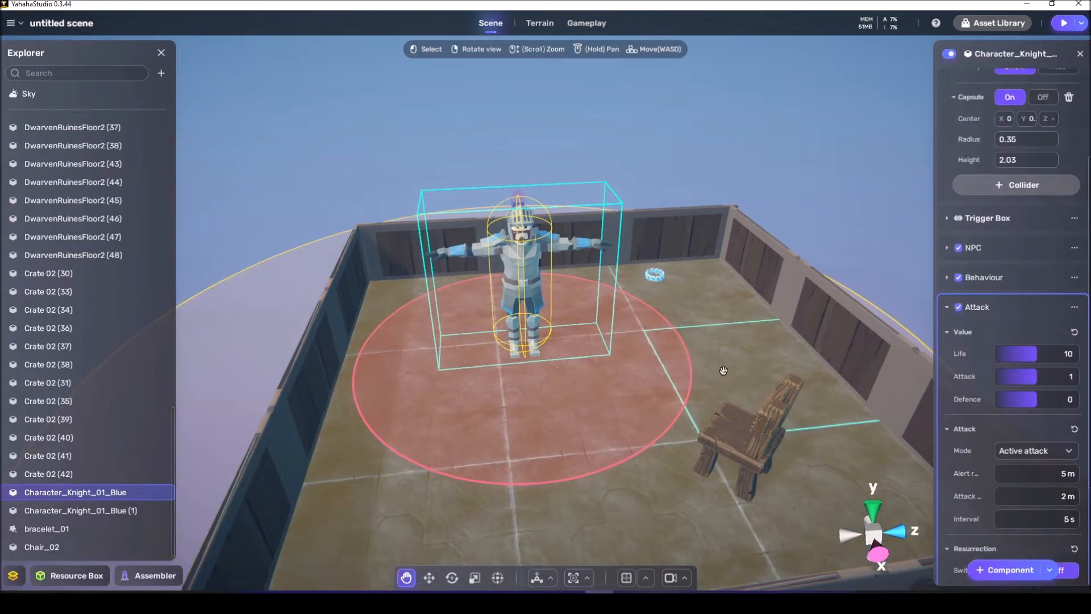
scroll(710, 380, "down", 5)
right_click_drag(709, 385, 784, 372)
scroll(784, 372, "up", 3)
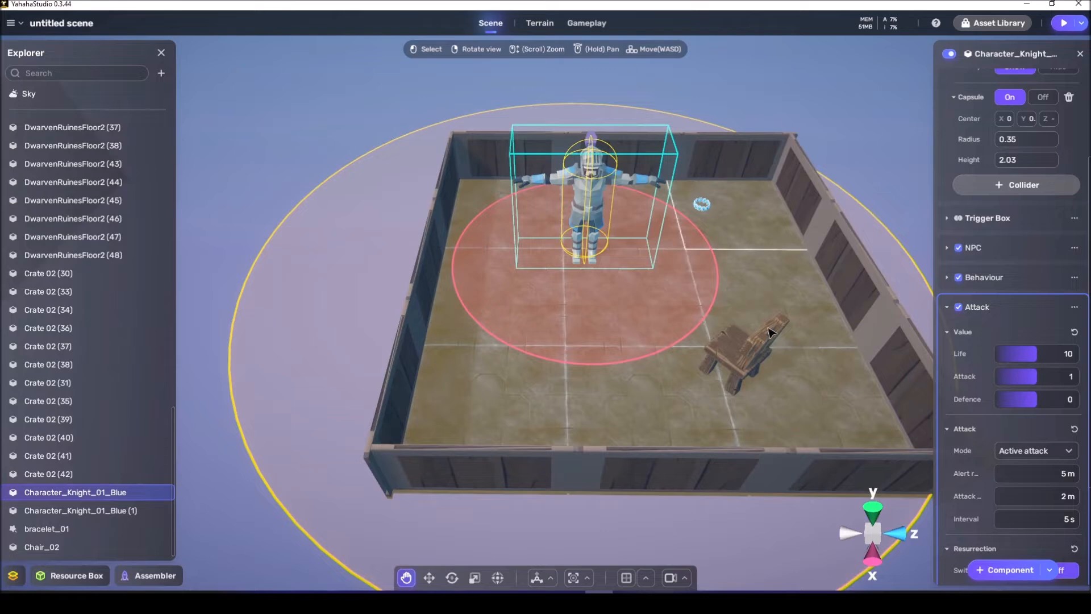
key("s")
key("a")
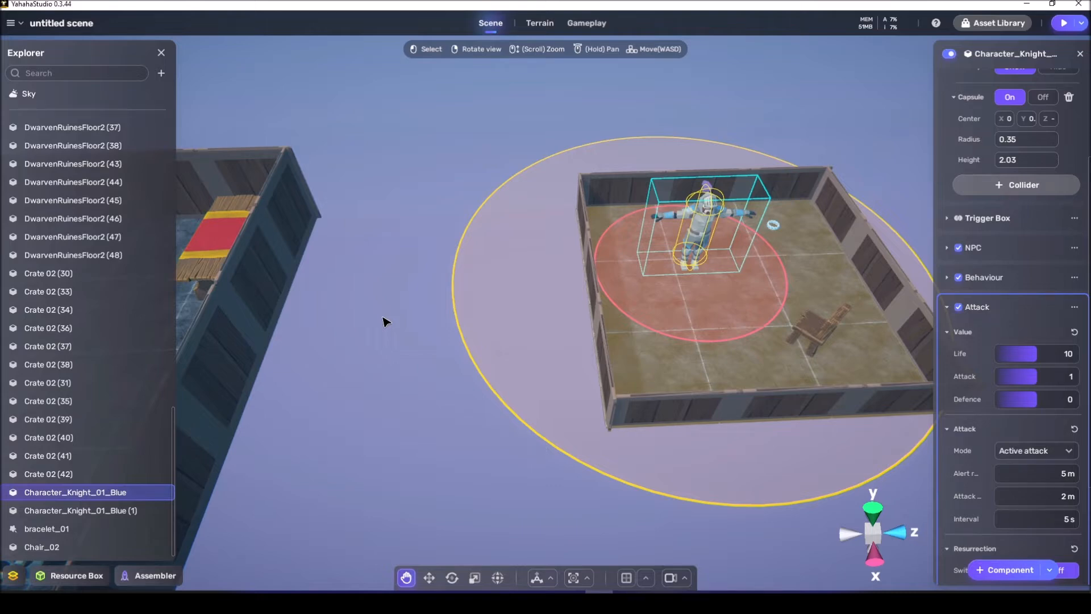
Step: Clear the selection and examine the small room with the spawnable objects and the neighbouring large room
left_click(417, 330)
key("w")
mouse_move(433, 327)
right_mouse_down()
mouse_move(455, 316)
mouse_move(437, 310)
right_mouse_up()
key("s")
key("a")
key("s")
key("d")
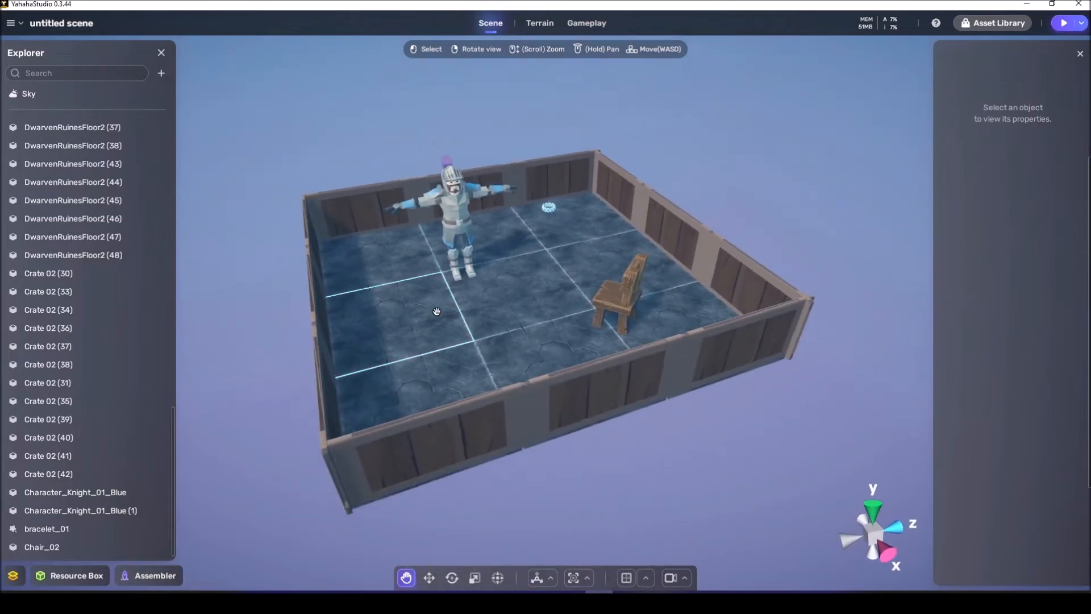
key("w")
key("a")
key("d")
mouse_move(440, 312)
right_mouse_down()
mouse_move(405, 313)
mouse_move(458, 312)
right_mouse_up()
key("a")
key("s")
key("w")
key("a")
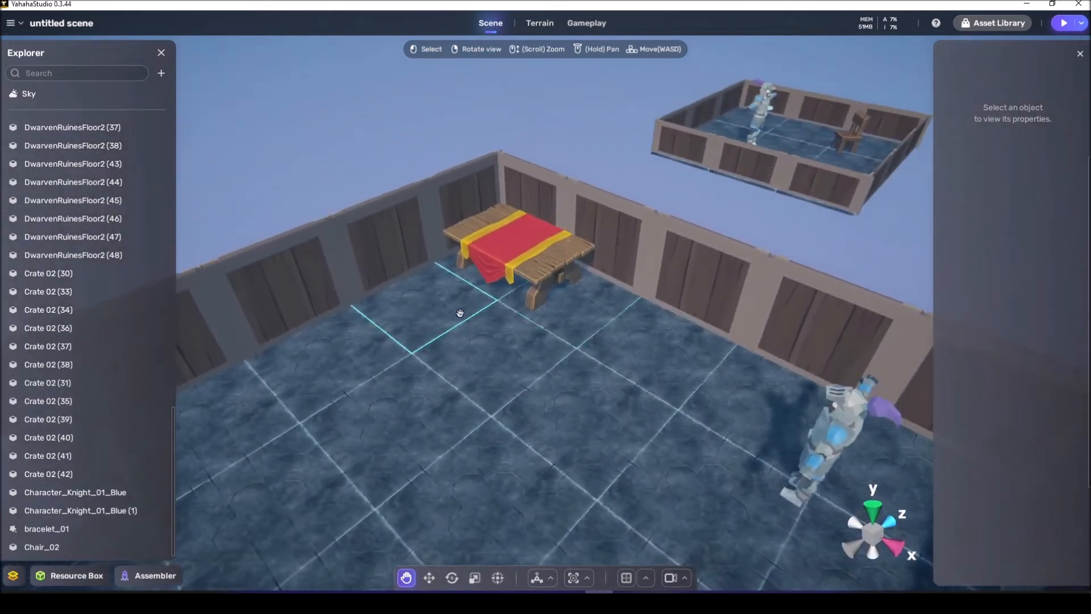
Step: Inspect the table and the knight in the large room, and the chair in the small room
left_click(497, 265)
right_click_drag(559, 339, 544, 340)
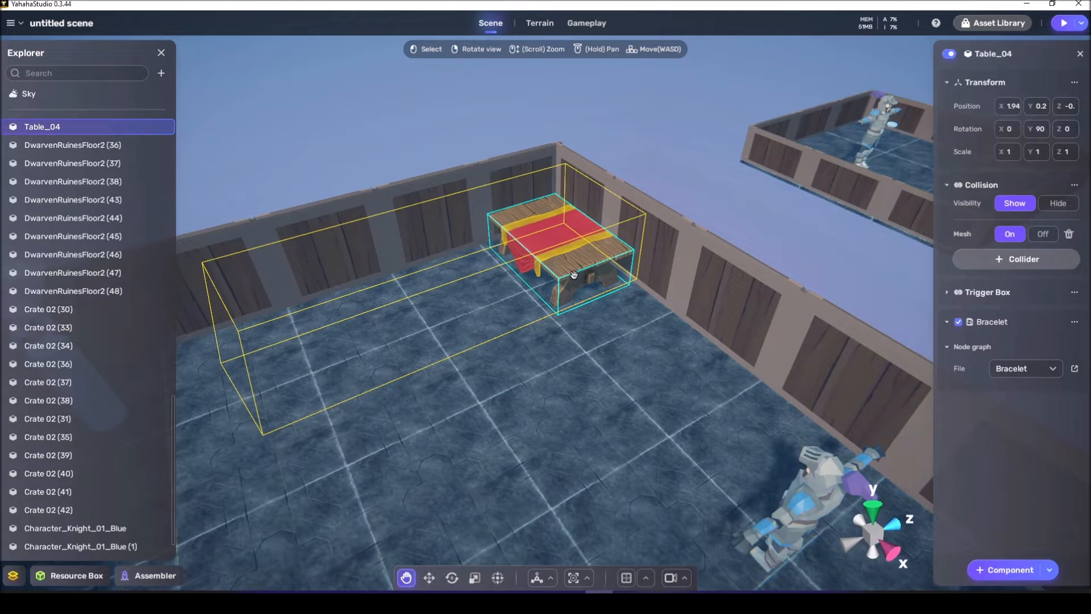
right_click_drag(722, 405, 568, 346)
left_click(562, 349)
right_click_drag(862, 351, 798, 335)
scroll(750, 309, "down", 5)
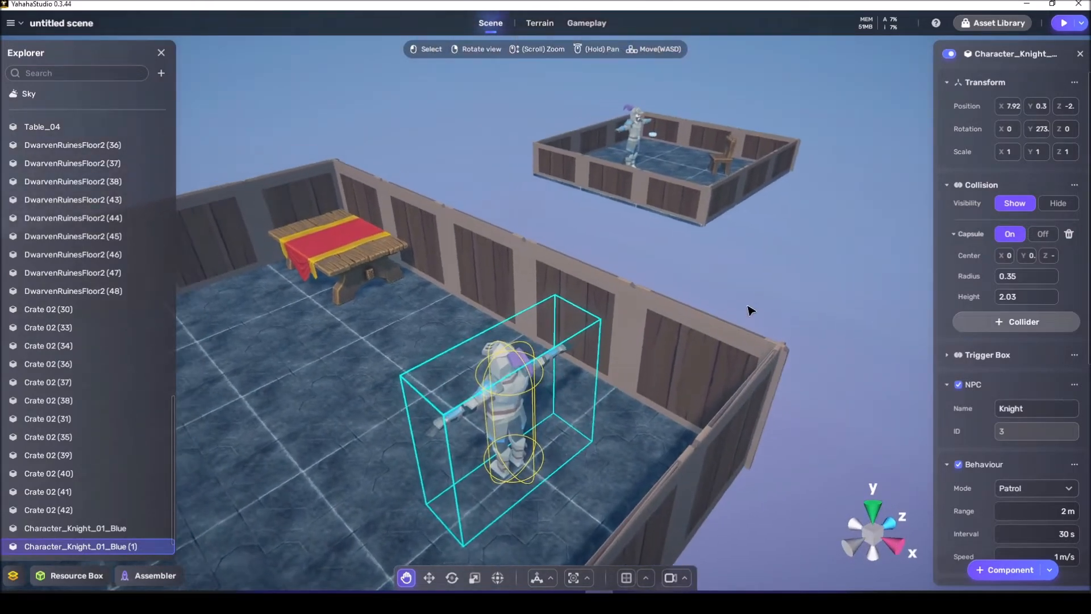
mouse_move(635, 215)
right_mouse_down()
mouse_move(623, 229)
mouse_move(677, 236)
mouse_move(592, 229)
mouse_move(627, 221)
right_mouse_up()
scroll(593, 228, "down", 4)
left_click(608, 223)
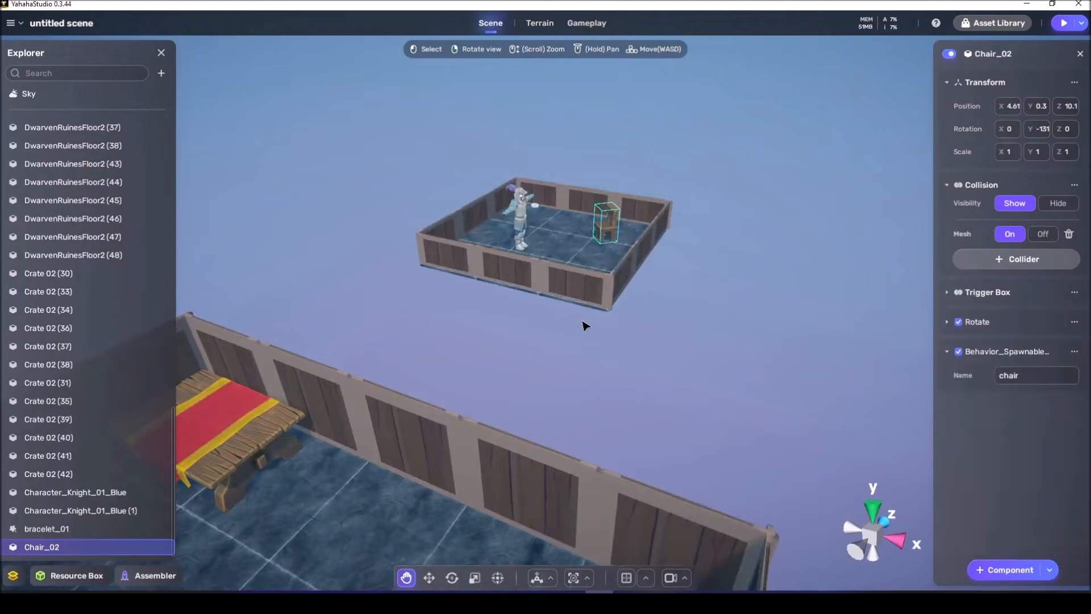
Step: Inspect the node graph components attached to the table and to the Chairspawn floor tile in the large room
right_click_drag(588, 325, 579, 343)
scroll(576, 343, "up", 3)
right_click_drag(597, 183, 598, 171)
key("s")
key("d")
key("d")
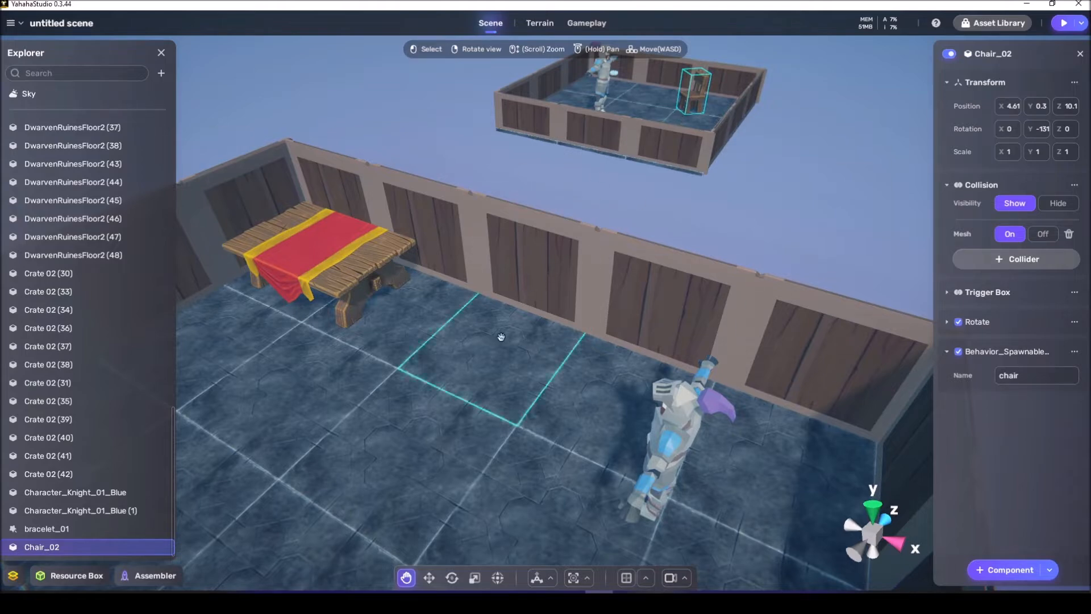
right_click_drag(711, 212, 690, 207)
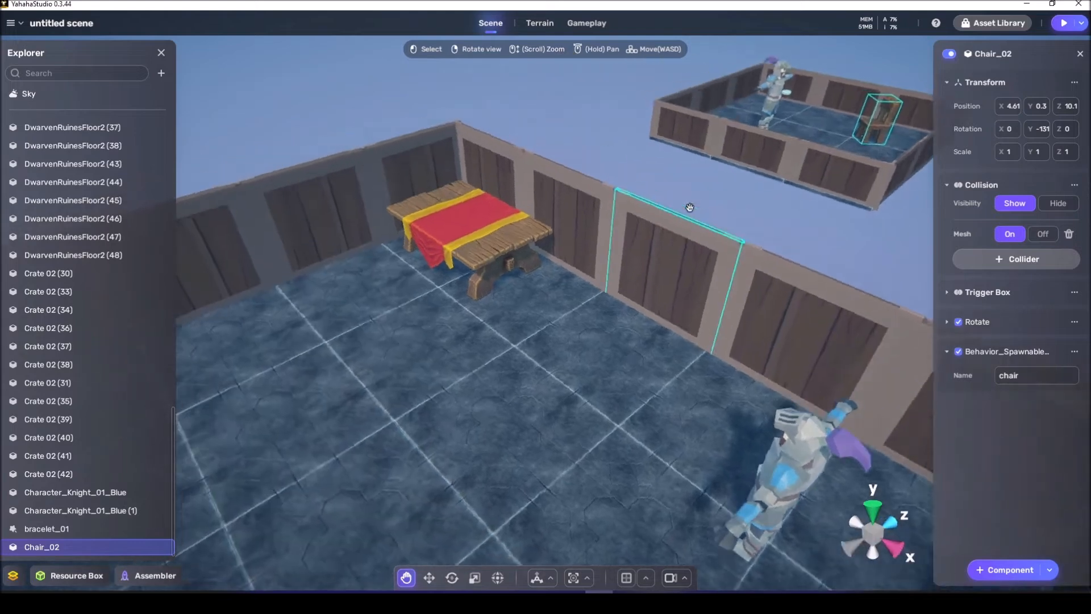
middle_click_drag(689, 208, 692, 214)
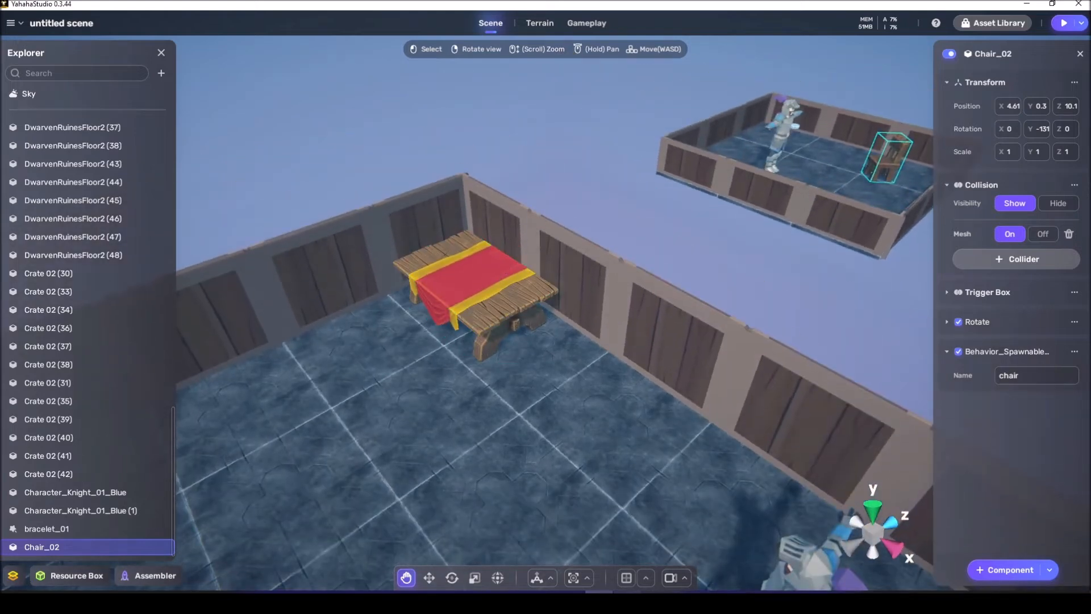
left_click(478, 284)
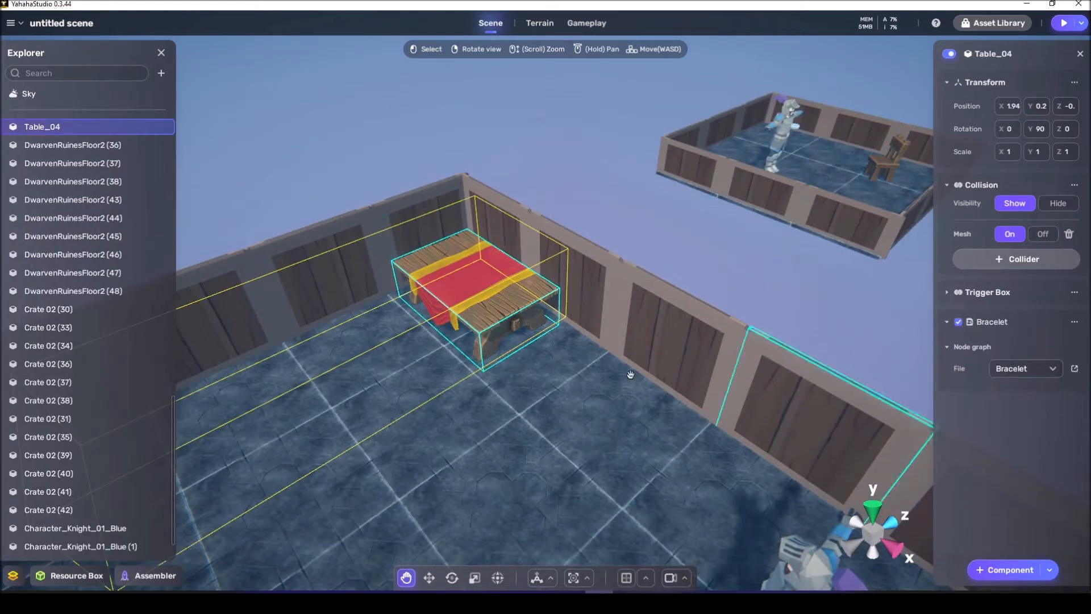
left_click(629, 453)
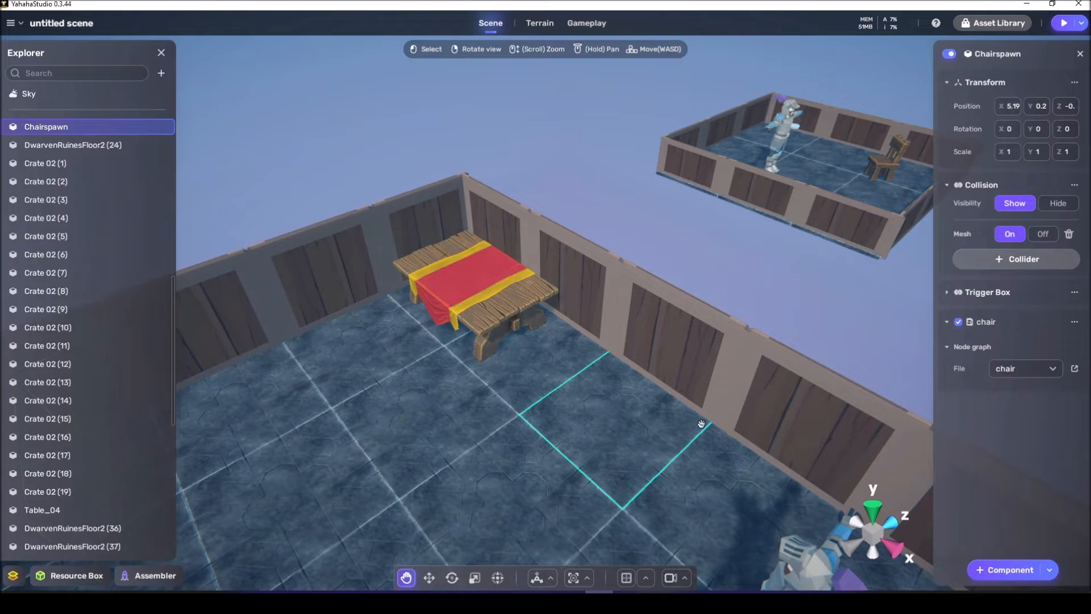
Step: Try moving the Chairspawn floor tile along its vertical axis and undo the move
right_click_drag(682, 436, 613, 397)
key("w")
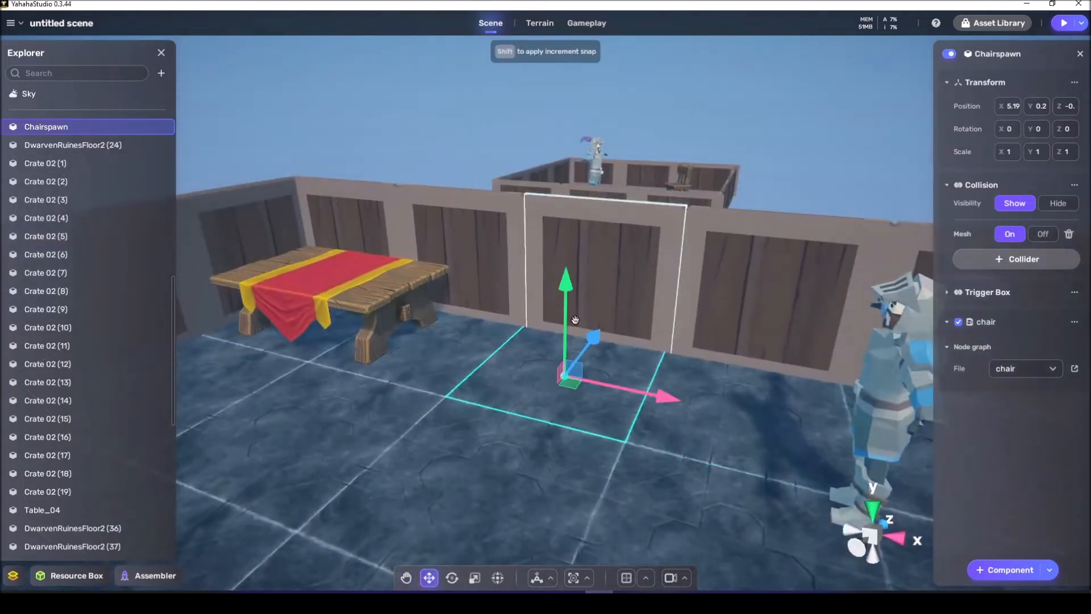
left_click_drag(568, 313, 591, 285)
key("ctrl+z")
Step: Check the knight node graph component attached to the knight in the large room
right_click_drag(660, 292, 563, 327)
left_click(495, 348)
scroll(1066, 453, "down", 1)
scroll(1066, 452, "down", 9)
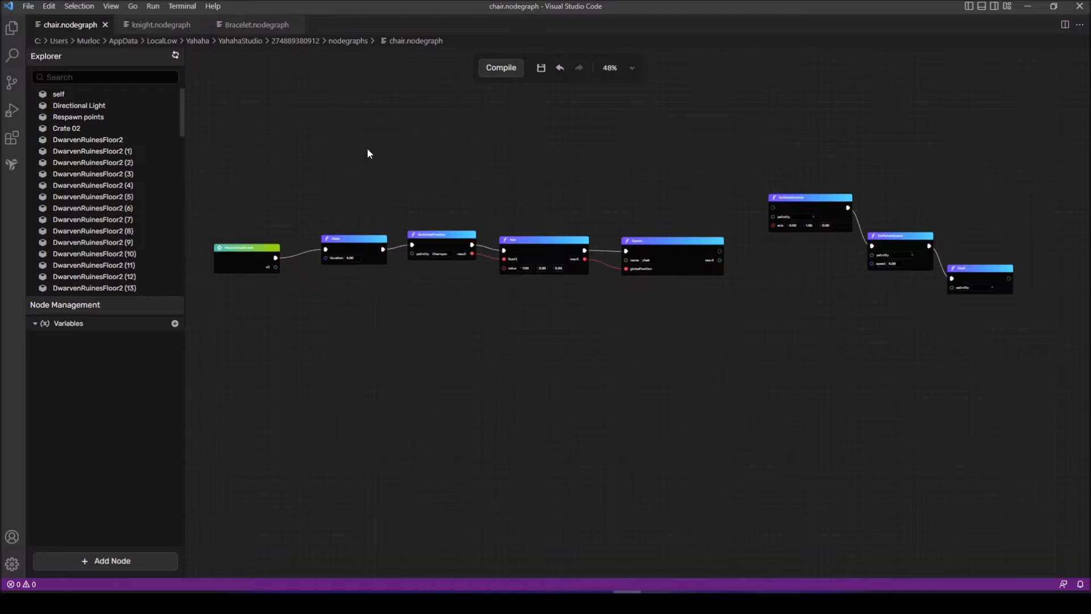
Step: In Visual Studio Code's chair.nodegraph, move the PlayerJoinedEvent node up so it sits slightly higher than the Delay node
left_click_drag(366, 149, 467, 167)
scroll(384, 246, "up", 5)
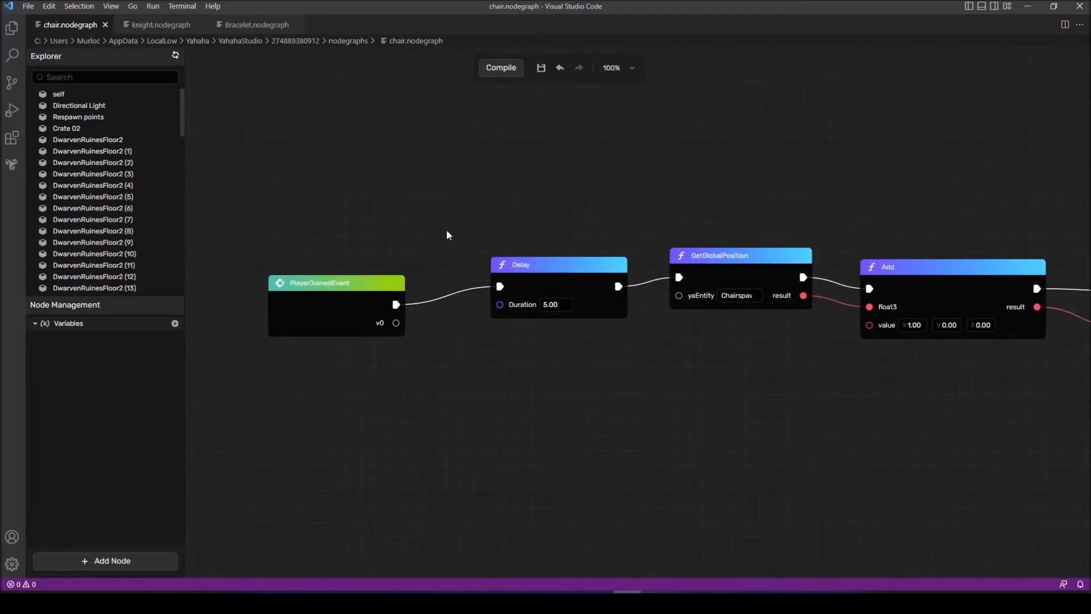
left_click_drag(339, 286, 338, 247)
left_click_drag(591, 220, 557, 217)
left_click_drag(351, 243, 323, 230)
left_click_drag(652, 199, 571, 201)
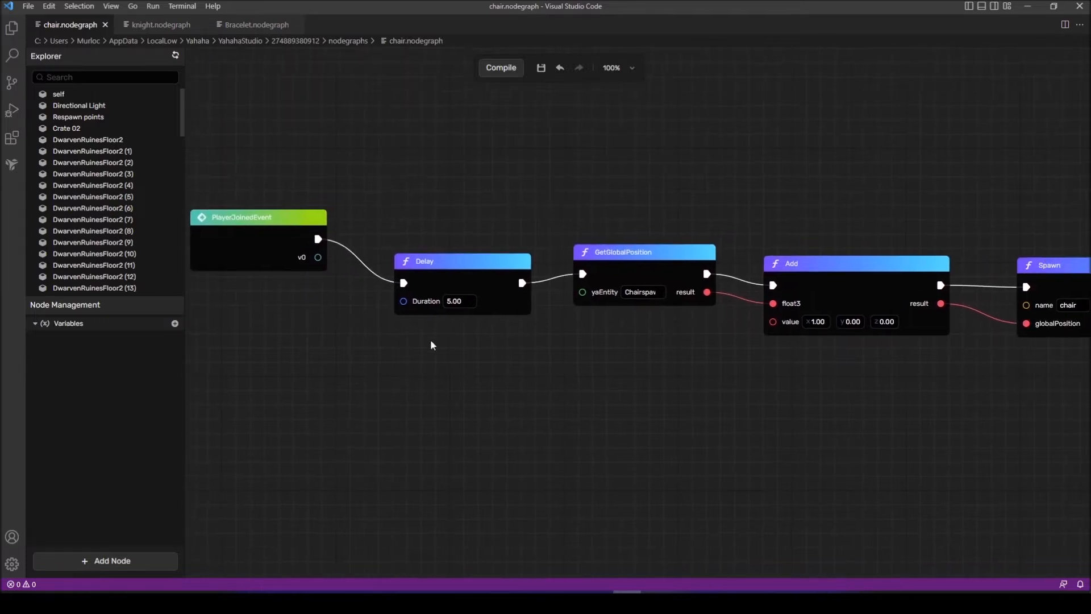
Step: Reposition the GetGlobalPosition node slightly lower and the Add node below the line of its neighbouring nodes
left_click_drag(638, 255, 644, 273)
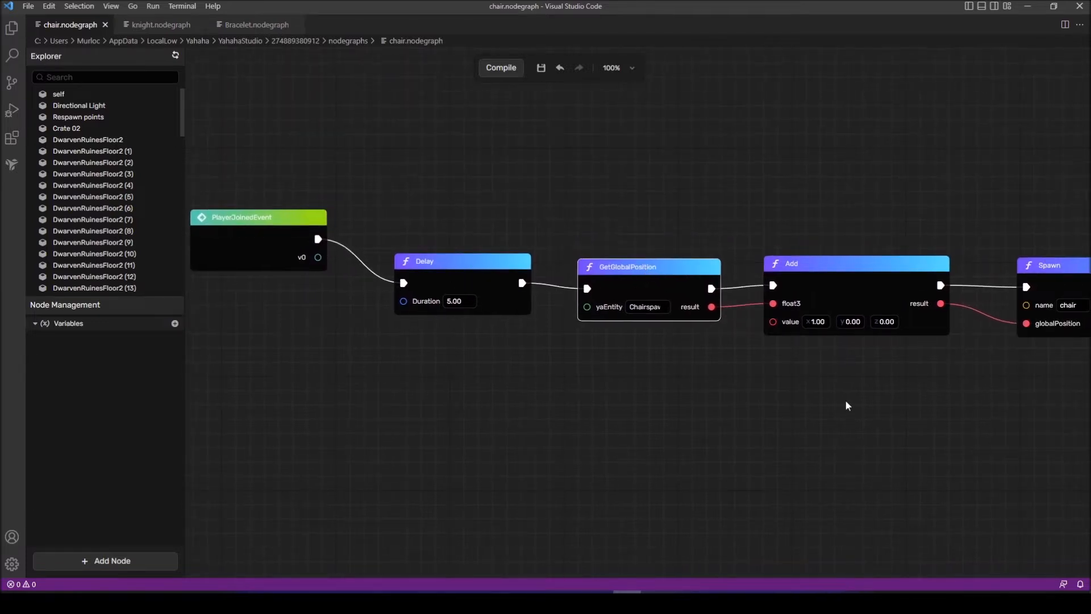
left_click_drag(844, 400, 663, 401)
left_click_drag(685, 284, 691, 323)
left_click_drag(383, 226, 763, 475)
Step: Switch back to Yahaha Studio, select the Chairspawn floor tile, and compare its location with the Add node's offset in chair.nodegraph
left_click(598, 597)
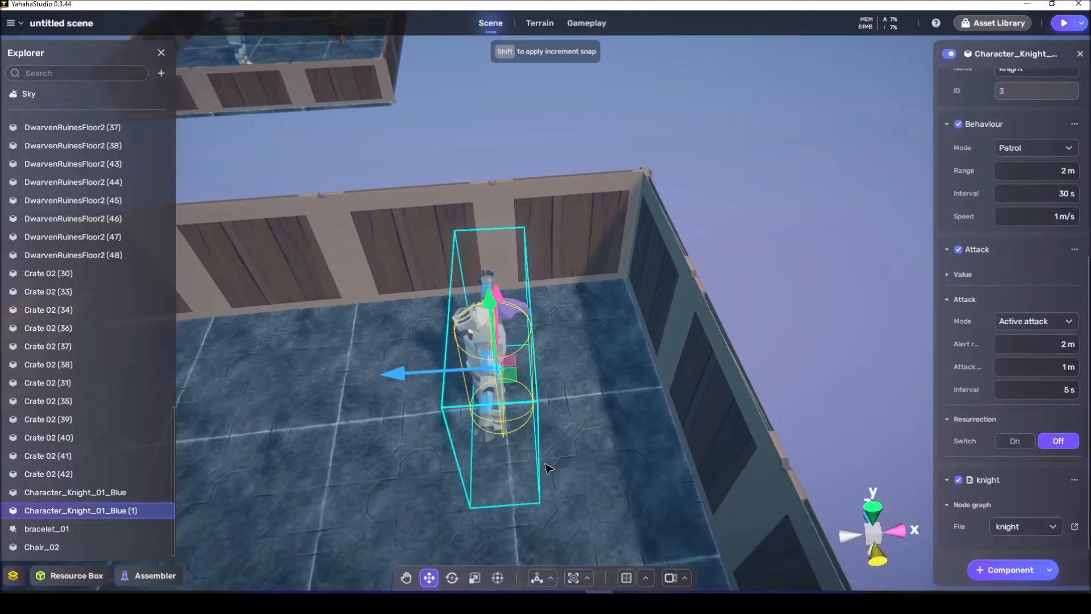
right_click_drag(560, 384, 538, 358)
left_click(538, 358)
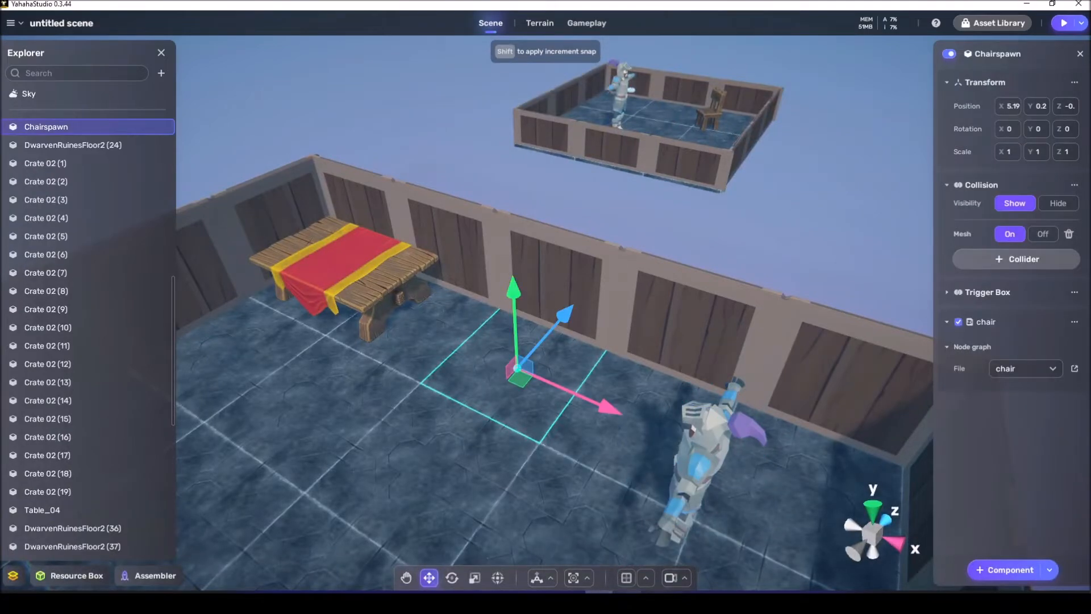
left_click(627, 597)
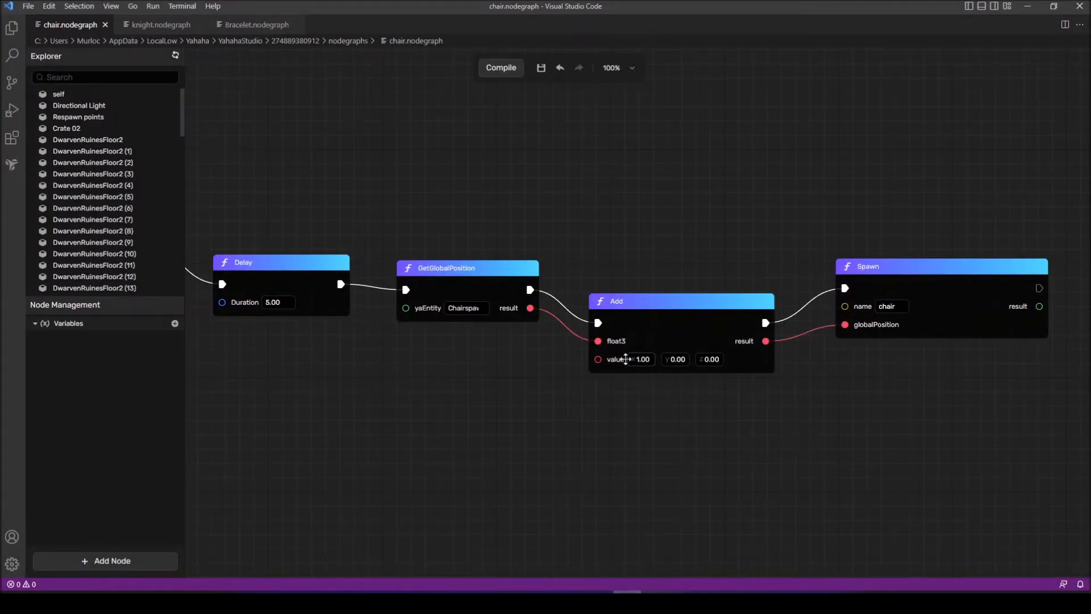
left_click(598, 596)
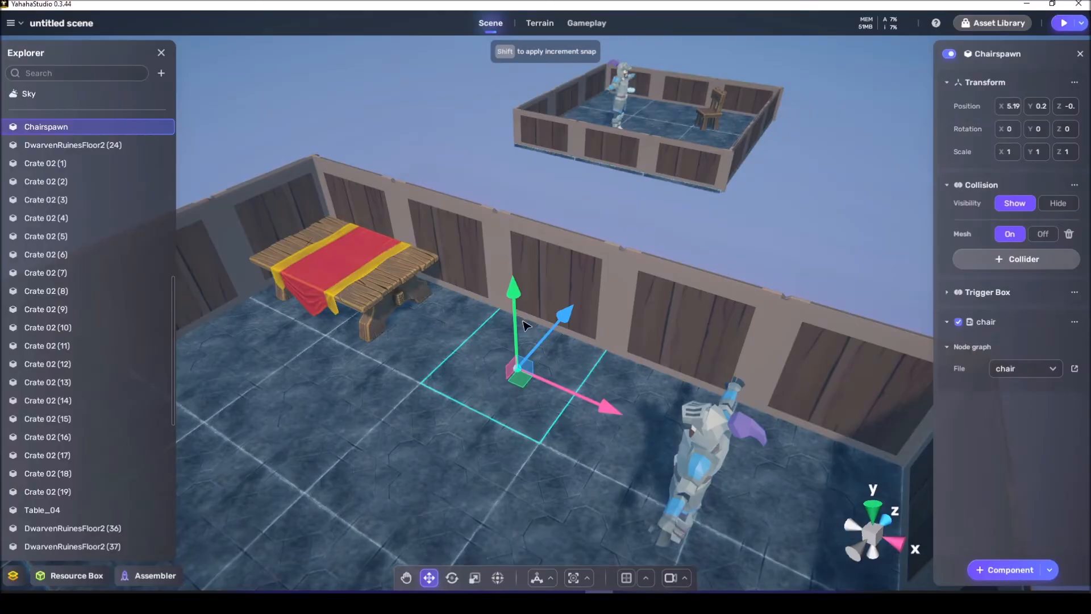
Step: Try raising the Chairspawn floor tile along its vertical axis and undo the move
key("q")
right_click_drag(631, 341, 626, 307)
key("w")
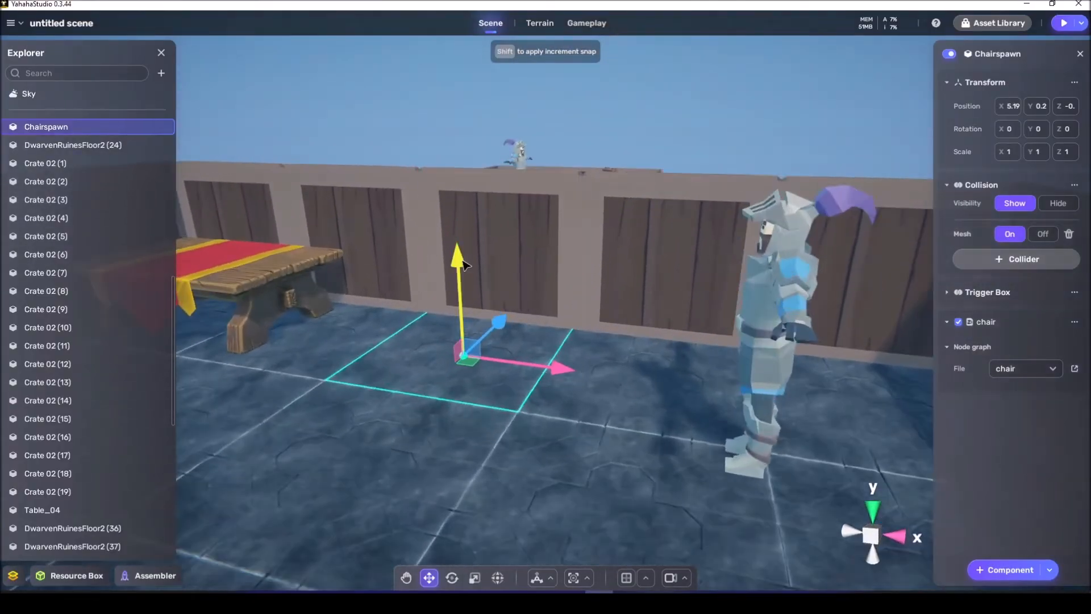
left_click_drag(465, 264, 475, 224)
key("ctrl+z")
key("s")
right_click_drag(535, 252, 518, 266)
key("e")
key("w")
Step: Switch to Visual Studio Code and add a Spawn node with name and globalPosition inputs above the connected chain in chair.nodegraph
scroll(517, 266, "up", 1)
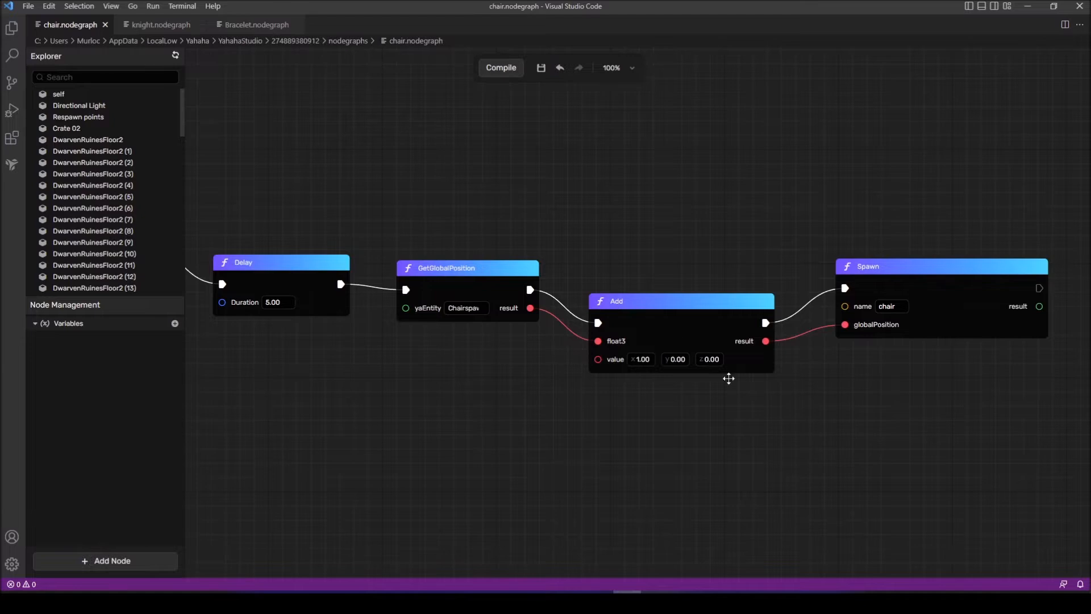
left_click_drag(856, 392, 705, 383)
left_click_drag(750, 263, 751, 255)
scroll(585, 207, "down", 1)
left_click_drag(585, 207, 612, 377)
right_click(507, 197)
type("spawn")
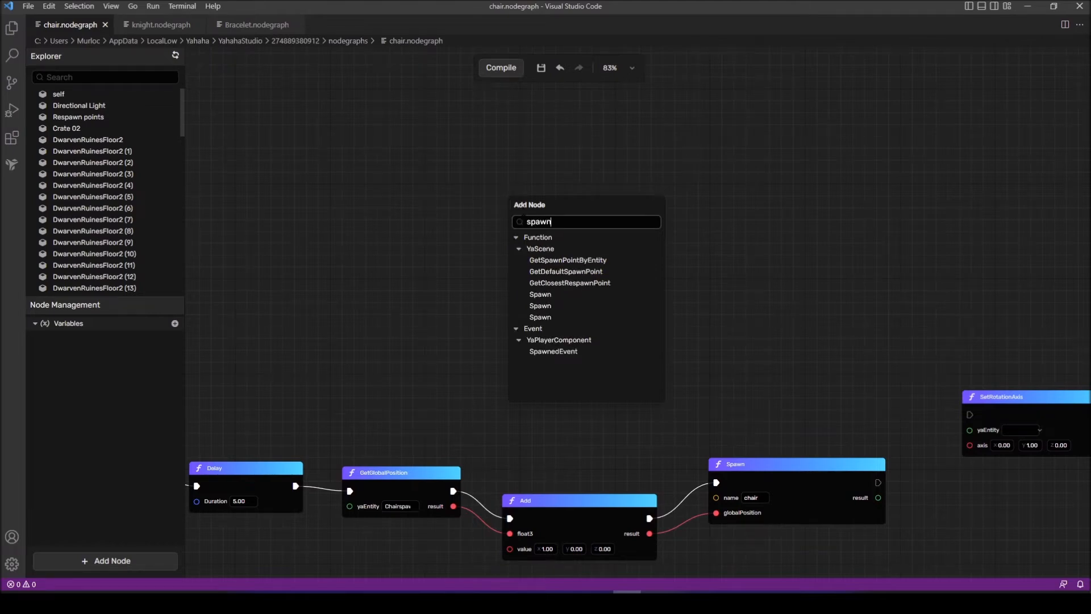
left_click(549, 294)
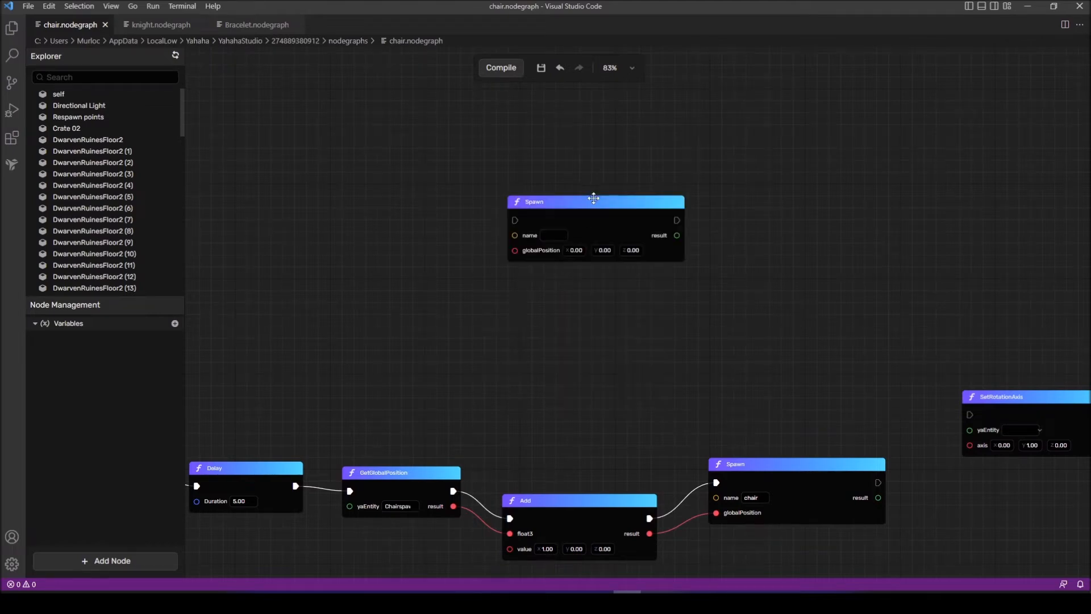
left_click_drag(589, 202, 462, 163)
Step: Add a second Spawn node with a globalRotation input and place it beside the position-only Spawn node
right_click(666, 205)
type("spawn")
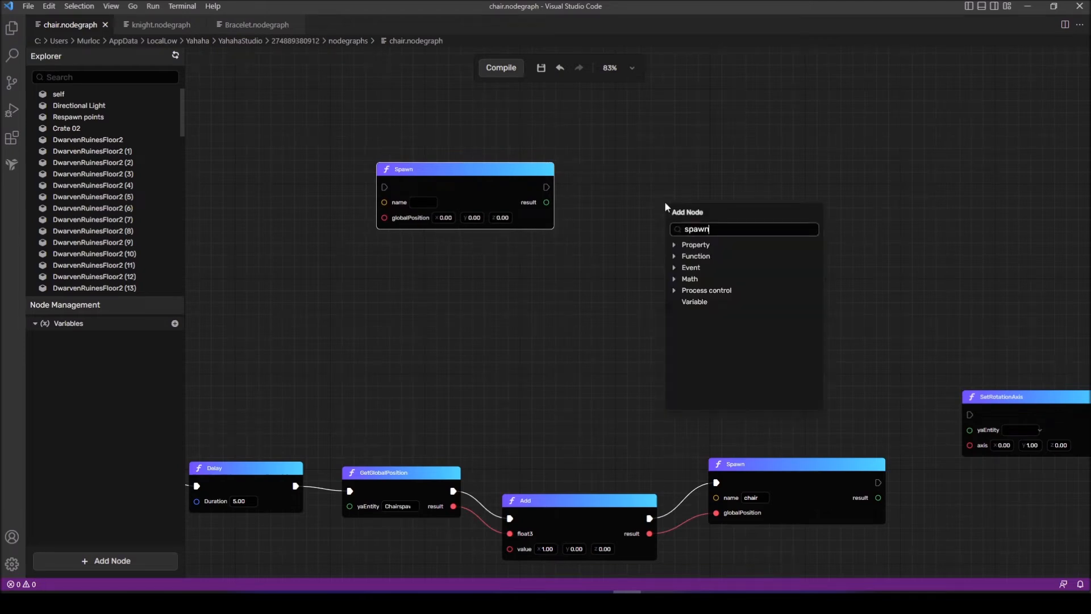
left_click(713, 316)
left_click_drag(706, 216, 618, 183)
Step: Add a third Spawn node that also has a globalScale input and line it up with the other two
right_click(571, 276)
type("spawn")
left_click(574, 374)
left_click_drag(680, 266, 911, 168)
left_click_drag(650, 261, 603, 272)
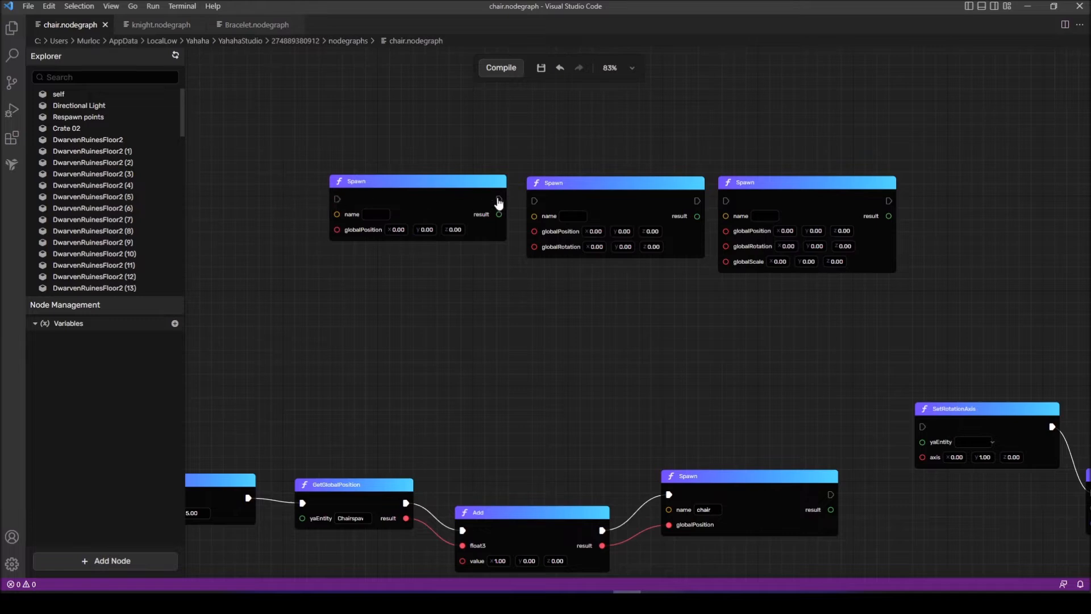
Step: Examine the result output and name field of the position-only Spawn node and compare them with the connected chair Spawn node
left_click_drag(499, 214, 511, 222)
left_click_drag(511, 221, 512, 222)
left_click(469, 245)
scroll(574, 271, "down", 5)
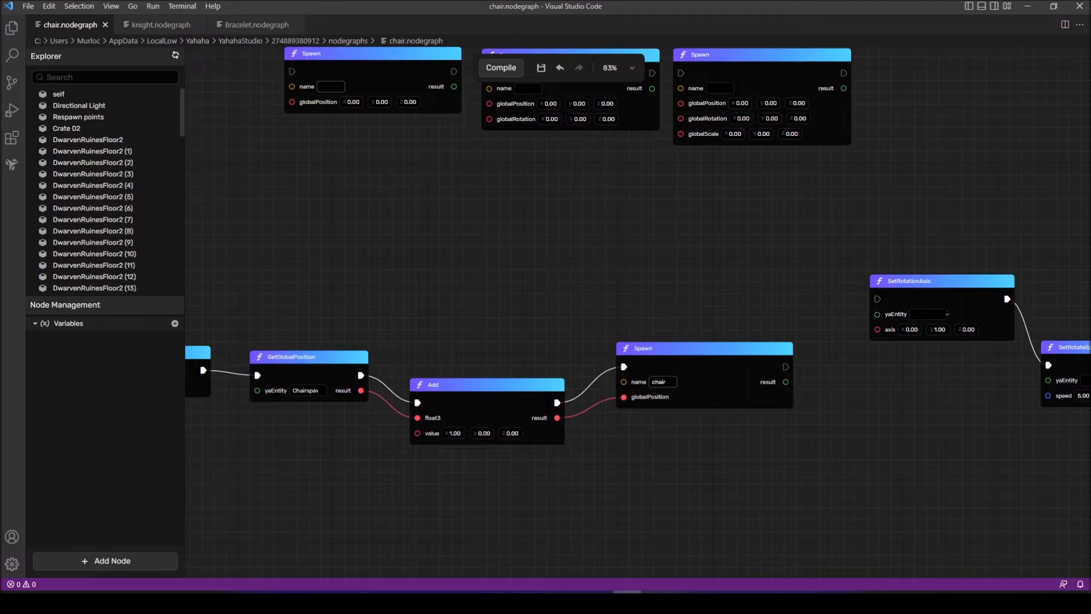
left_click_drag(655, 382, 646, 386)
left_click_drag(674, 386, 592, 284)
left_click(592, 284)
Step: Switch to Yahaha Studio, dismissing the stray Chummer window, and set Chair_02's spawnable name to chair1
left_click(569, 597)
left_click(598, 600)
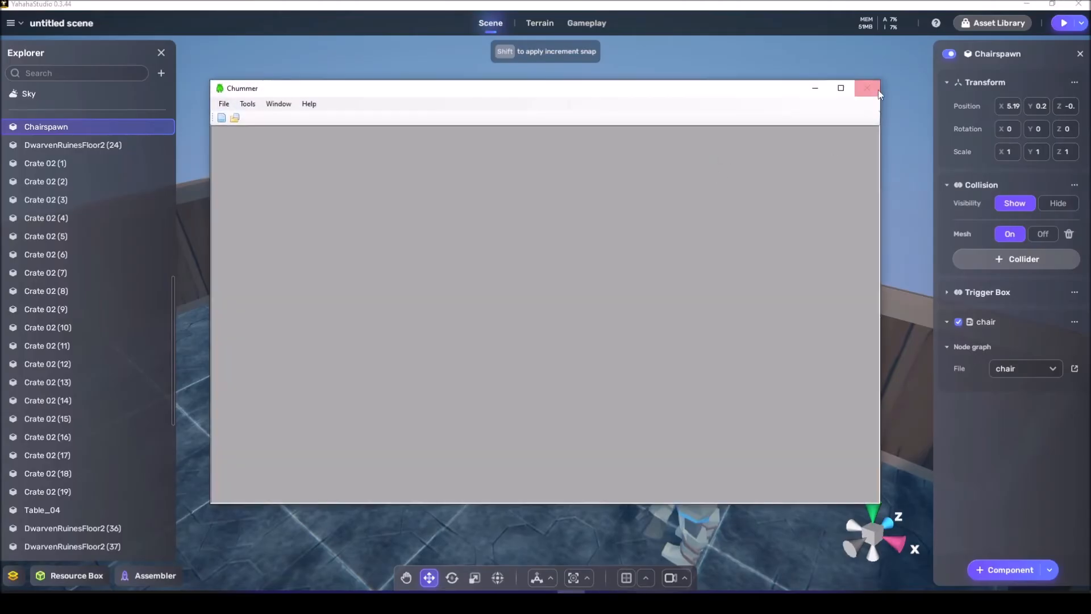
left_click(867, 89)
scroll(742, 199, "up", 5)
left_click(754, 248)
double_click(1023, 376)
type("chair1")
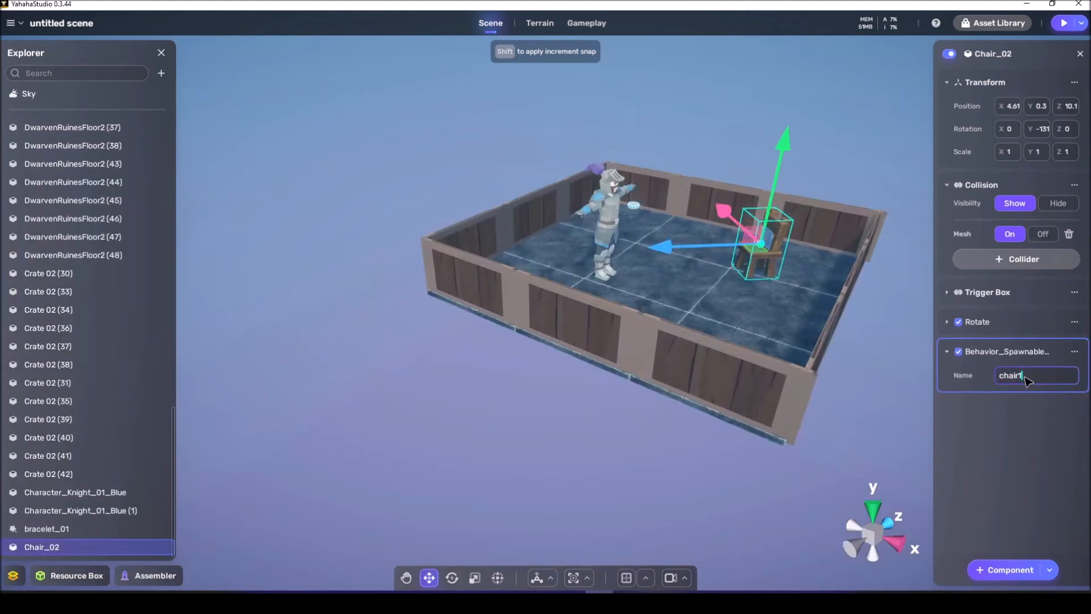
left_click(894, 403)
Step: Check the connected Spawn node's name in chair.nodegraph and set Chair_02's spawnable name in Yahaha Studio back to chair
left_click(626, 600)
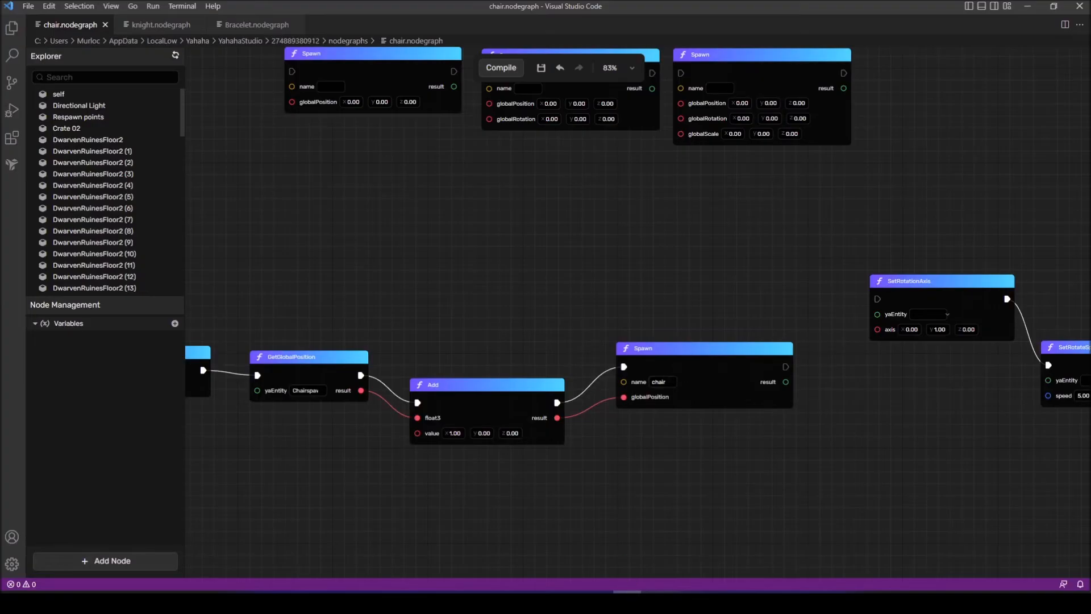
left_click(599, 600)
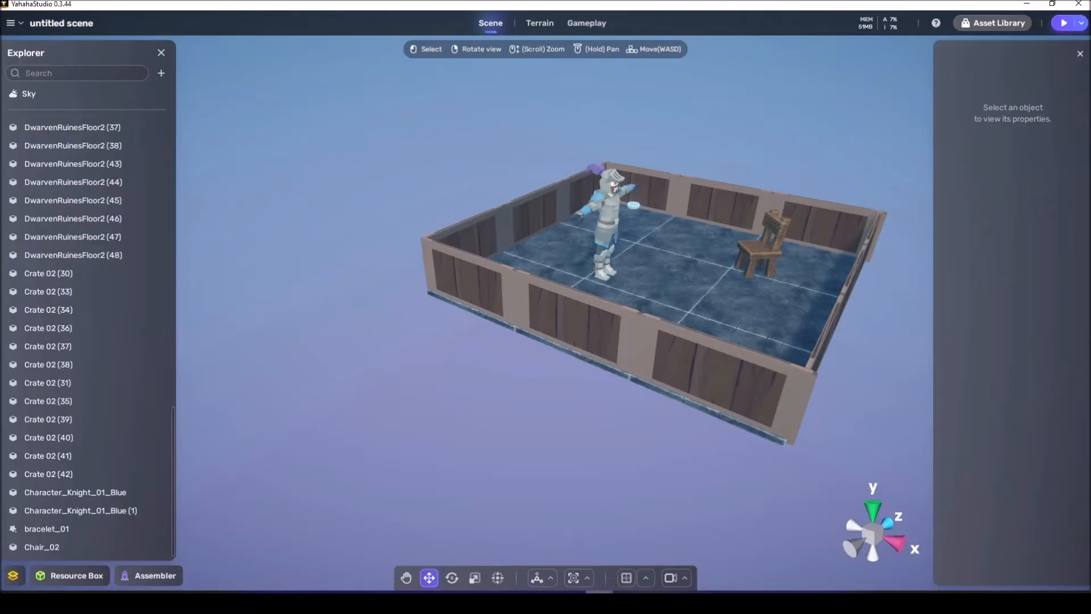
left_click(626, 600)
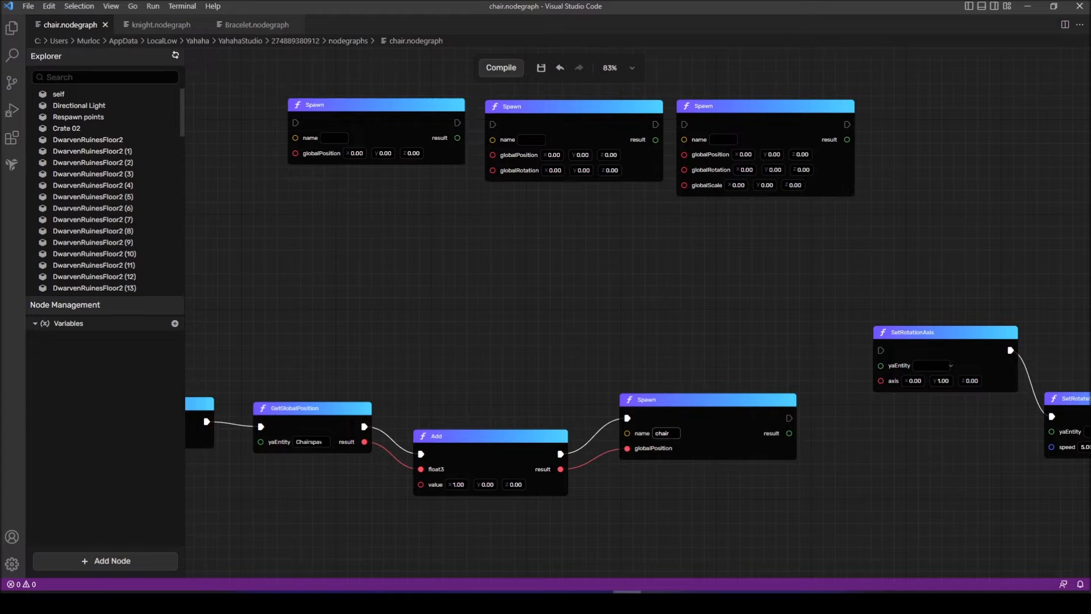
left_click(599, 599)
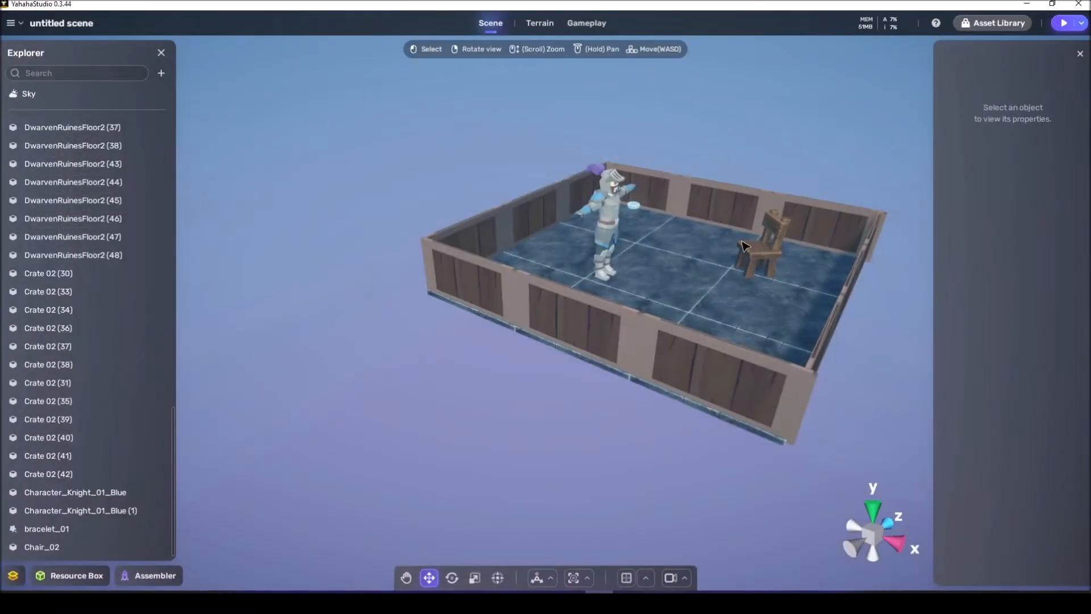
left_click(747, 245)
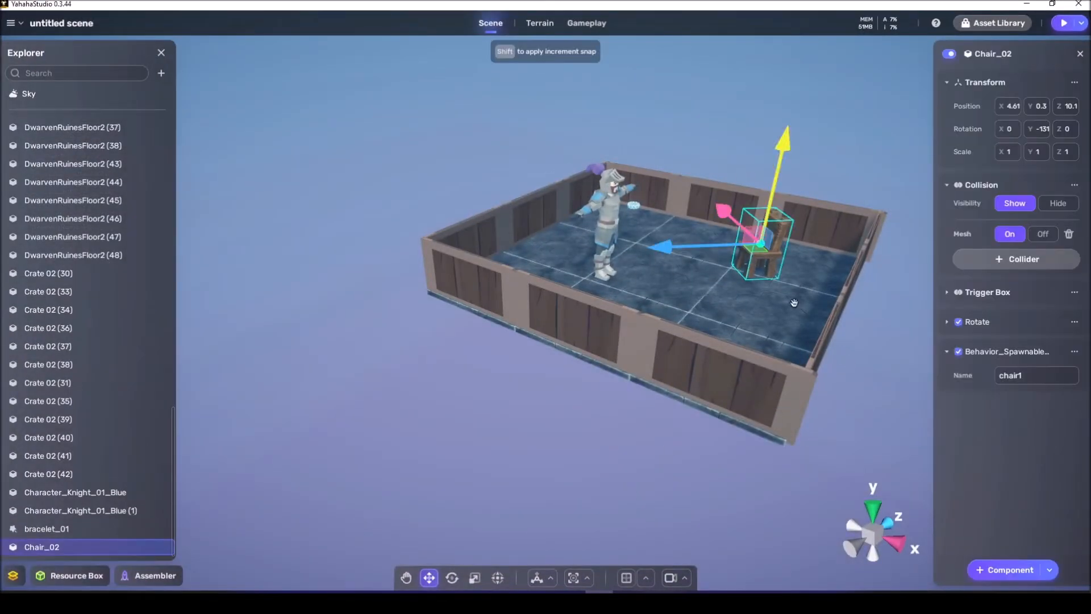
double_click(1034, 376)
left_click(1034, 376)
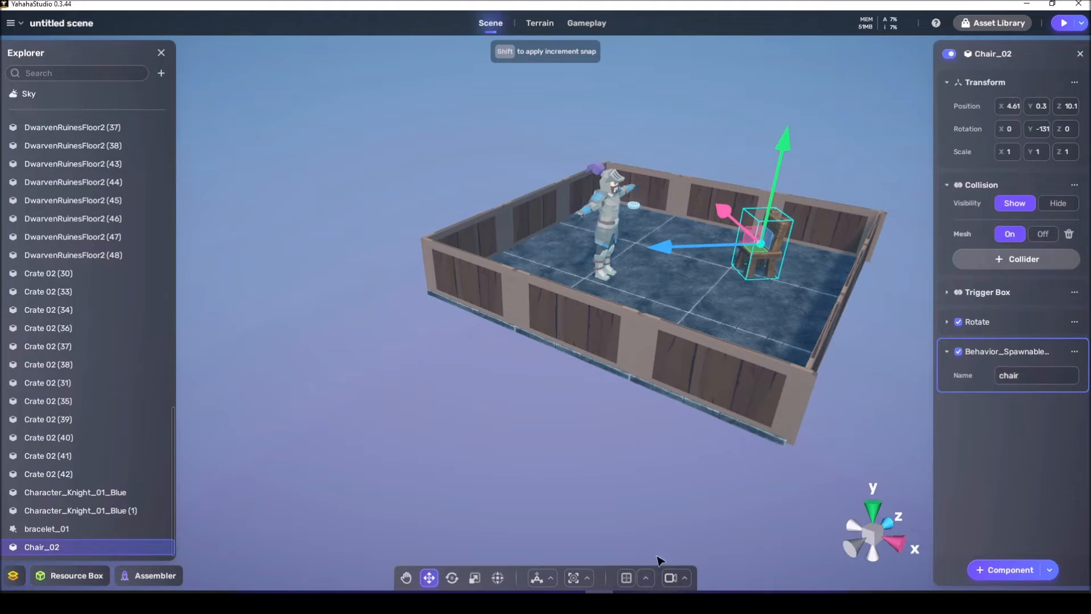
Step: Compare Chair_02's spawnable name in Yahaha Studio with the Spawn node's name in chair.nodegraph and review the connected chain
left_click(628, 599)
left_click_drag(763, 345, 746, 346)
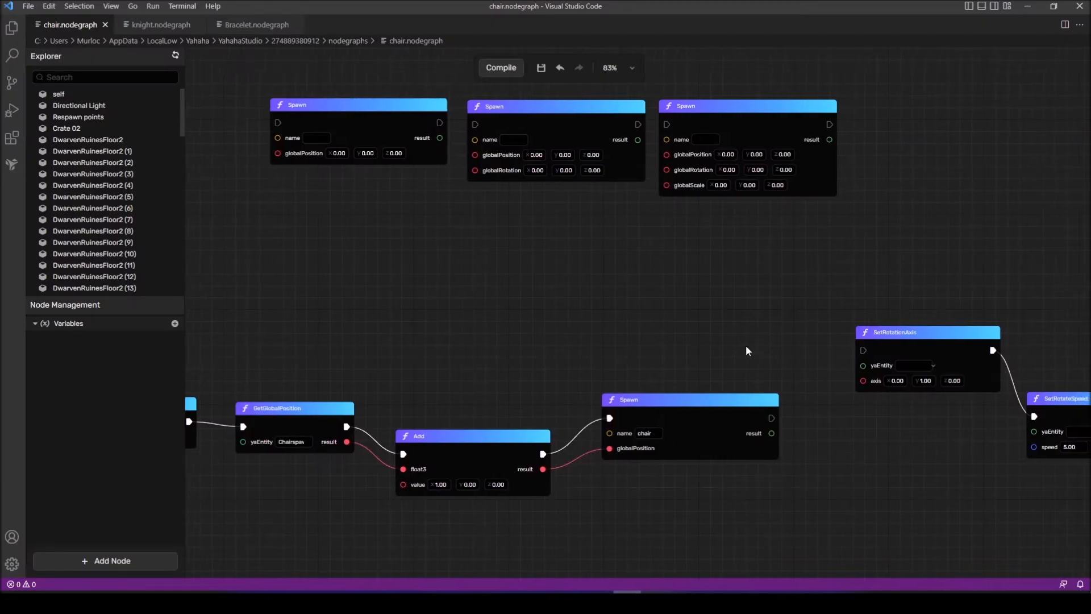
left_click(622, 592)
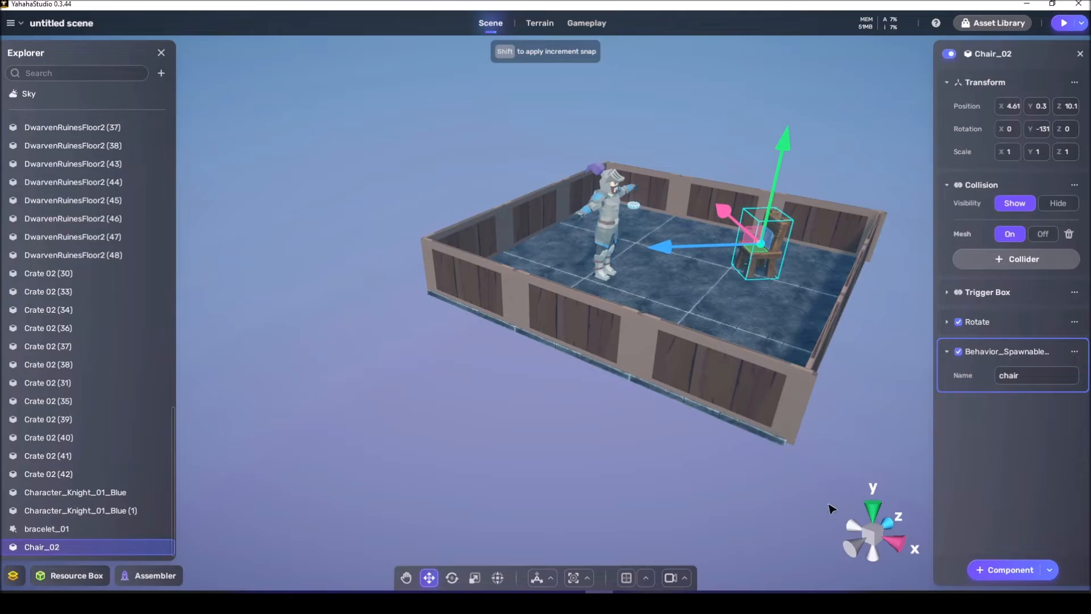
left_click(628, 591)
left_click_drag(872, 450, 925, 420)
scroll(925, 419, "down", 1)
left_click_drag(561, 380, 649, 348)
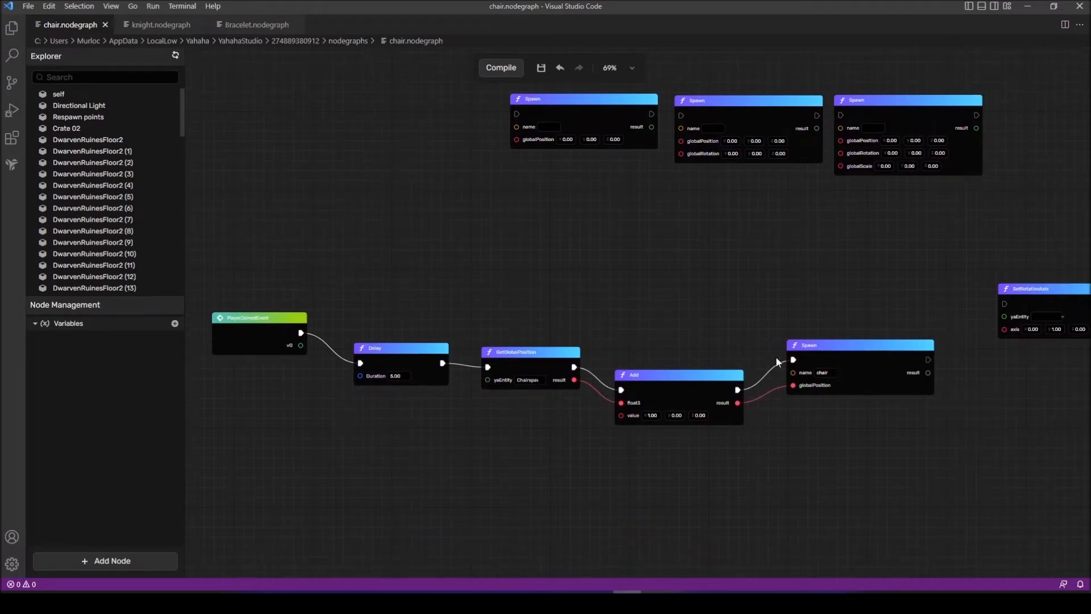
left_click_drag(784, 316, 586, 427)
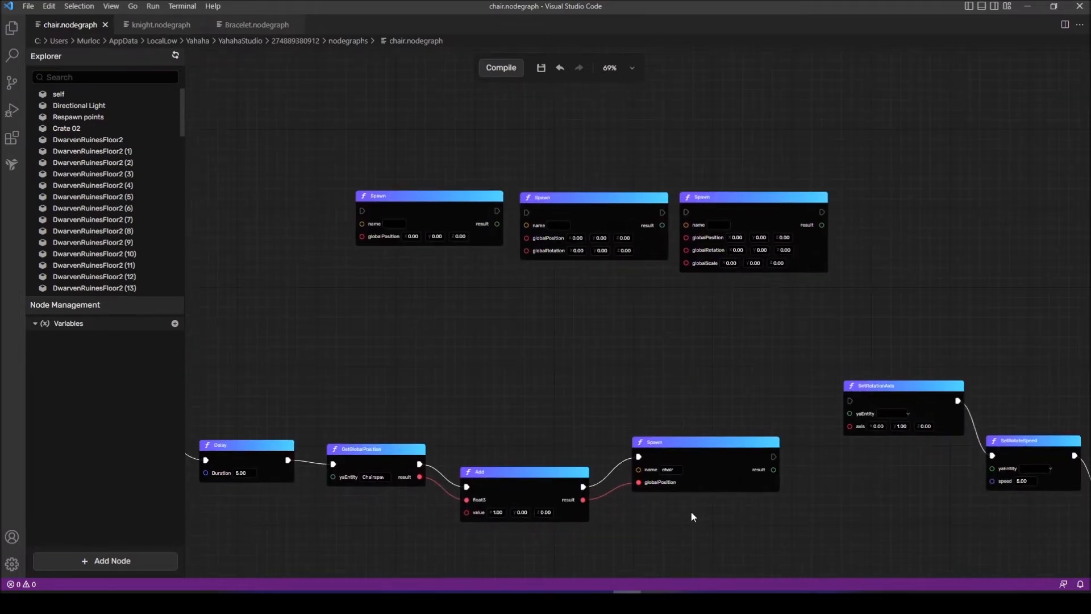
Step: Move the three unconnected Spawn nodes up in turn and realign them in a row while comparing their inputs
scroll(539, 364, "up", 2)
left_click_drag(597, 373, 462, 352)
left_click_drag(402, 267, 405, 218)
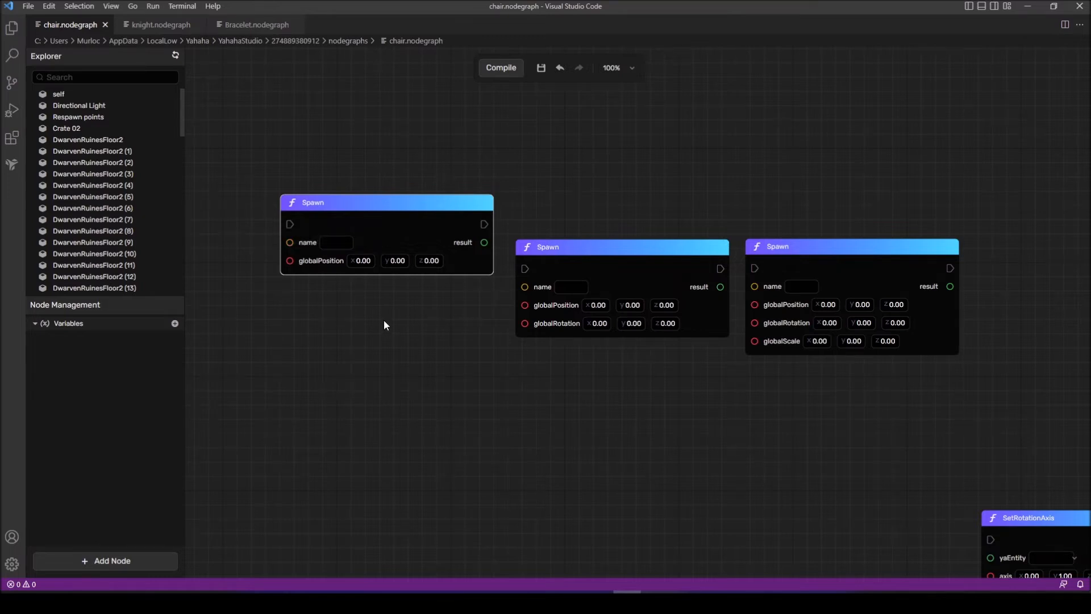
left_click_drag(602, 263, 598, 222)
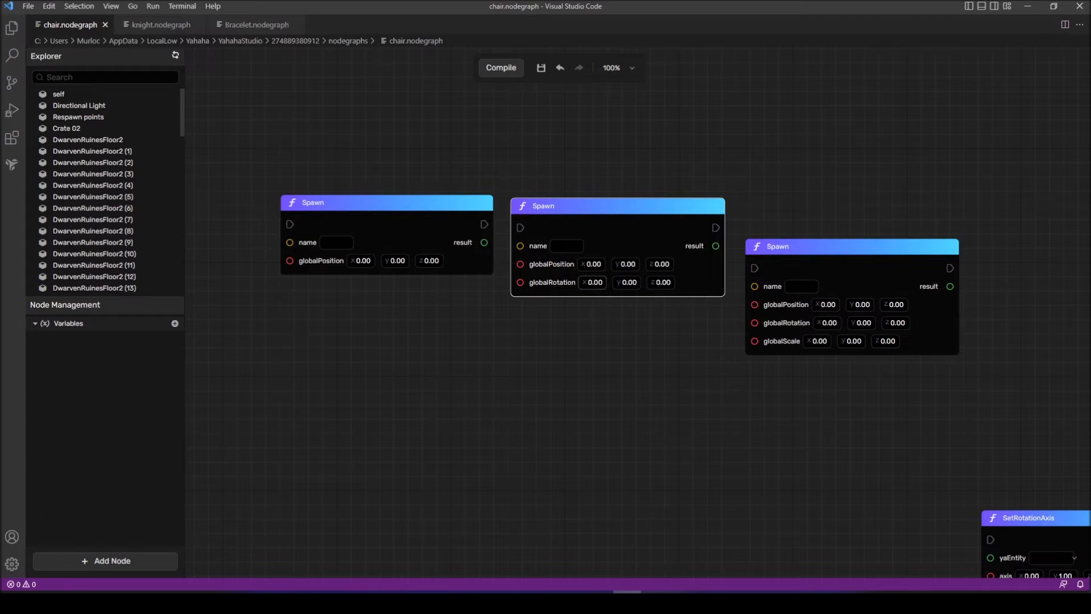
left_click_drag(715, 397, 531, 426)
left_click_drag(670, 284, 670, 238)
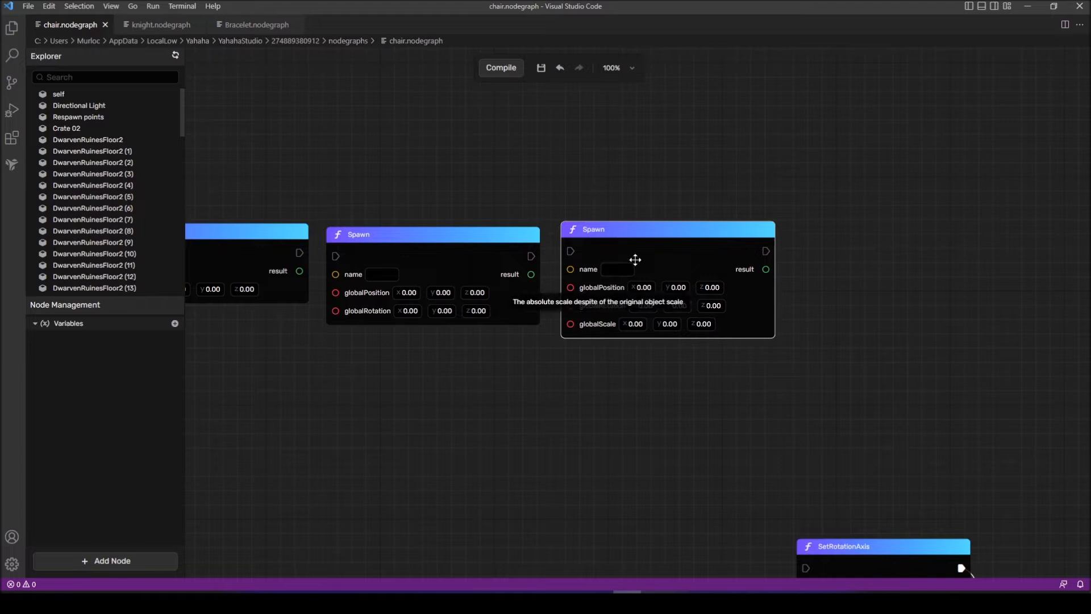
left_click_drag(649, 241, 649, 245)
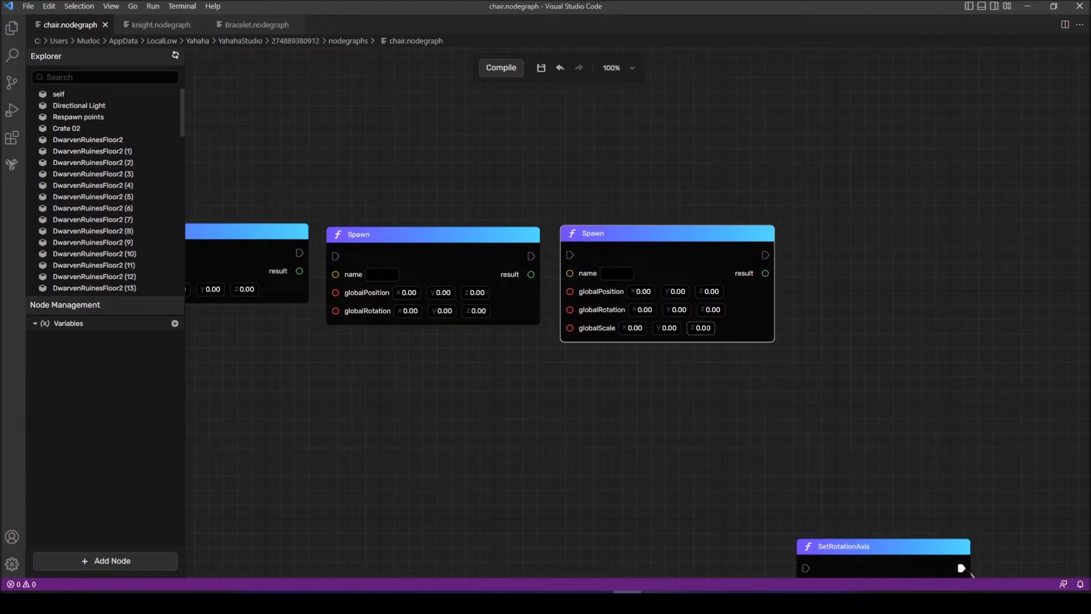
left_click_drag(540, 382, 703, 377)
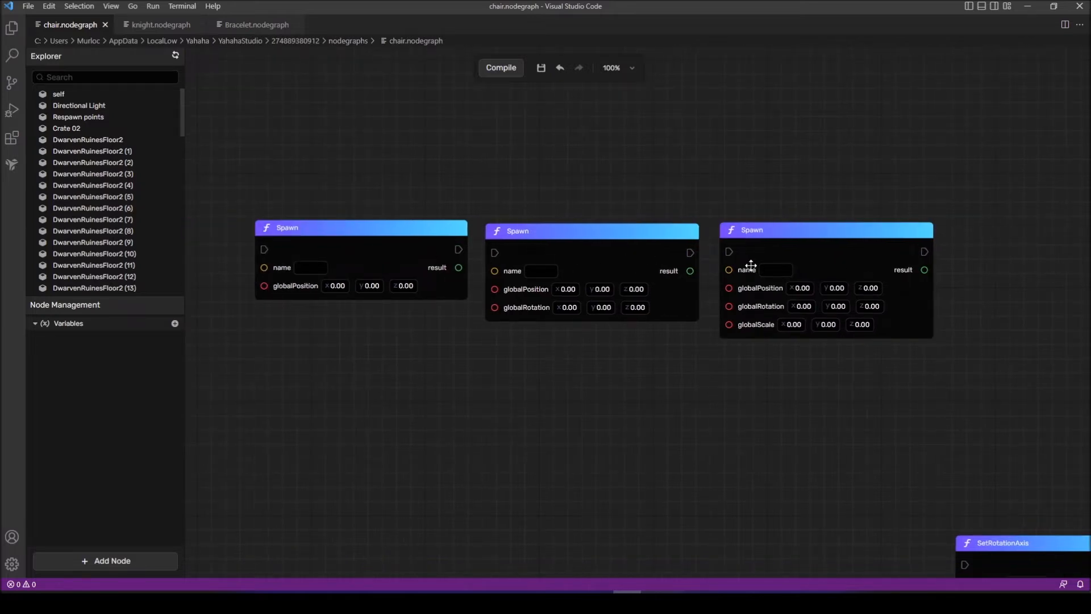
scroll(644, 266, "down", 1)
left_click_drag(666, 315, 662, 275)
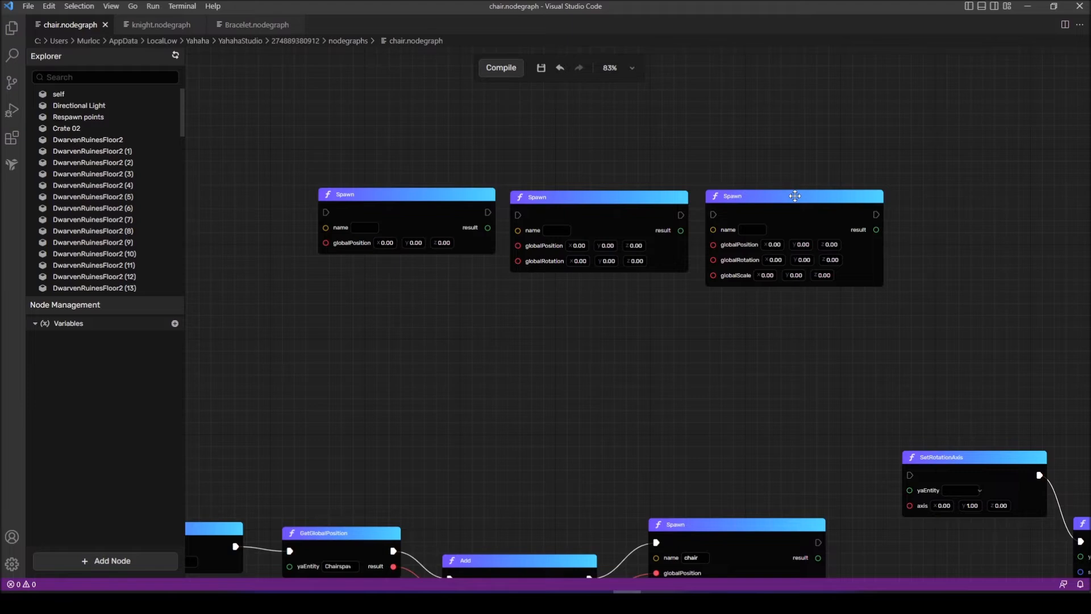
Step: Delete the three unconnected Spawn nodes from chair.nodegraph
right_click(798, 217)
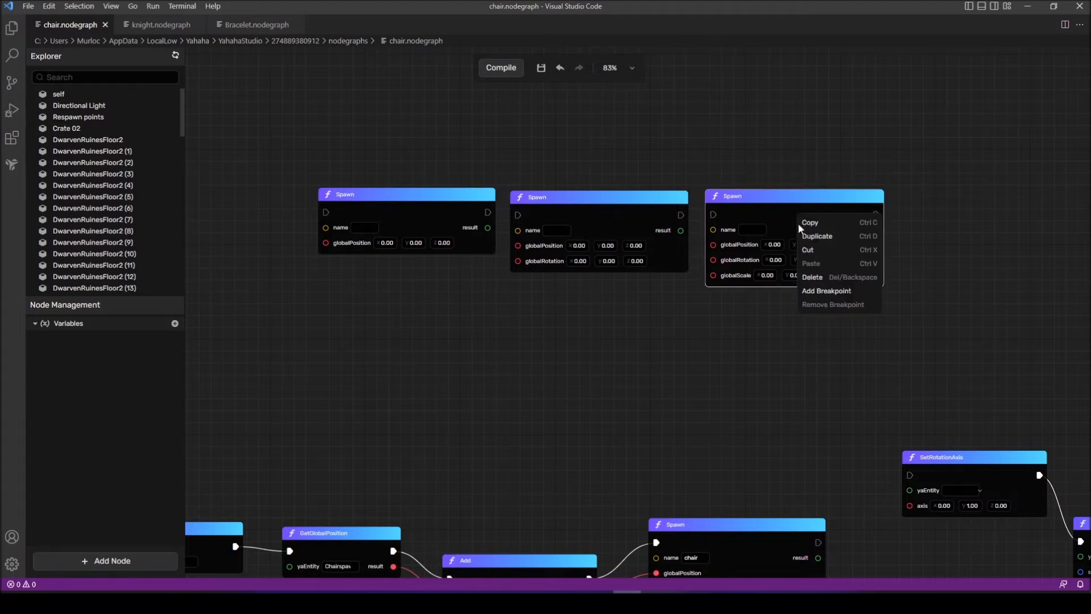
left_click(812, 278)
right_click(620, 222)
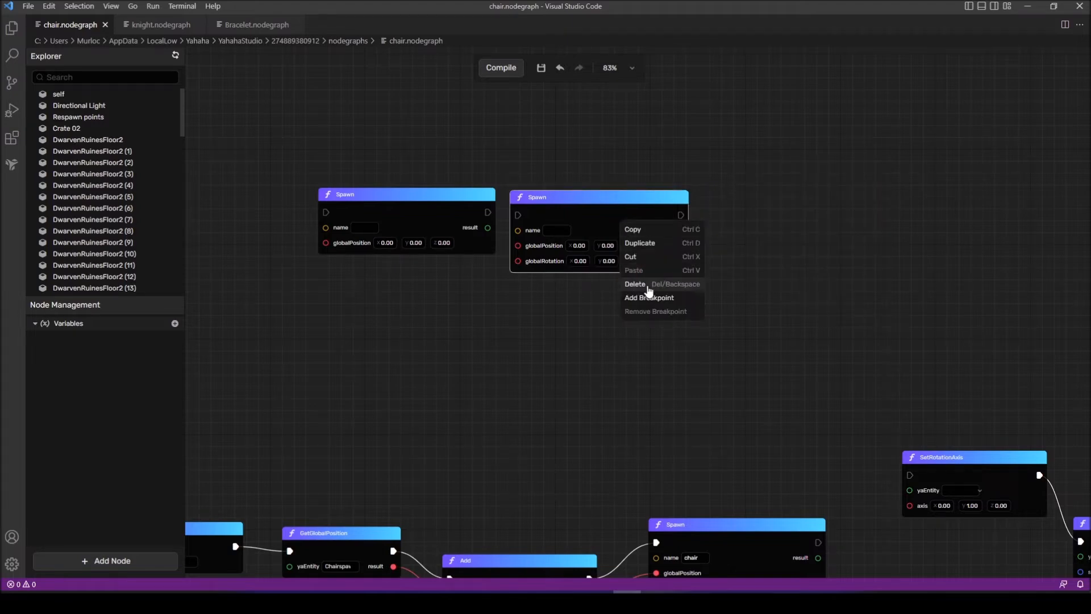
left_click(634, 284)
right_click(405, 196)
left_click(420, 256)
Step: Nudge the connected chair Spawn node slightly higher beside the Add node
scroll(550, 154, "down", 5)
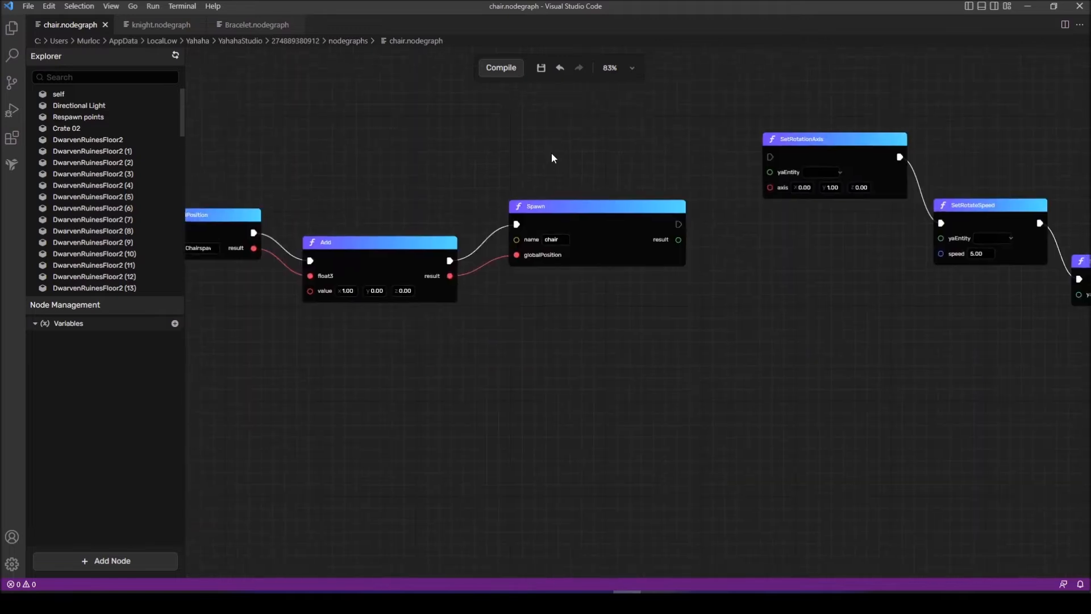
scroll(550, 154, "up", 2)
left_click_drag(568, 217, 613, 240)
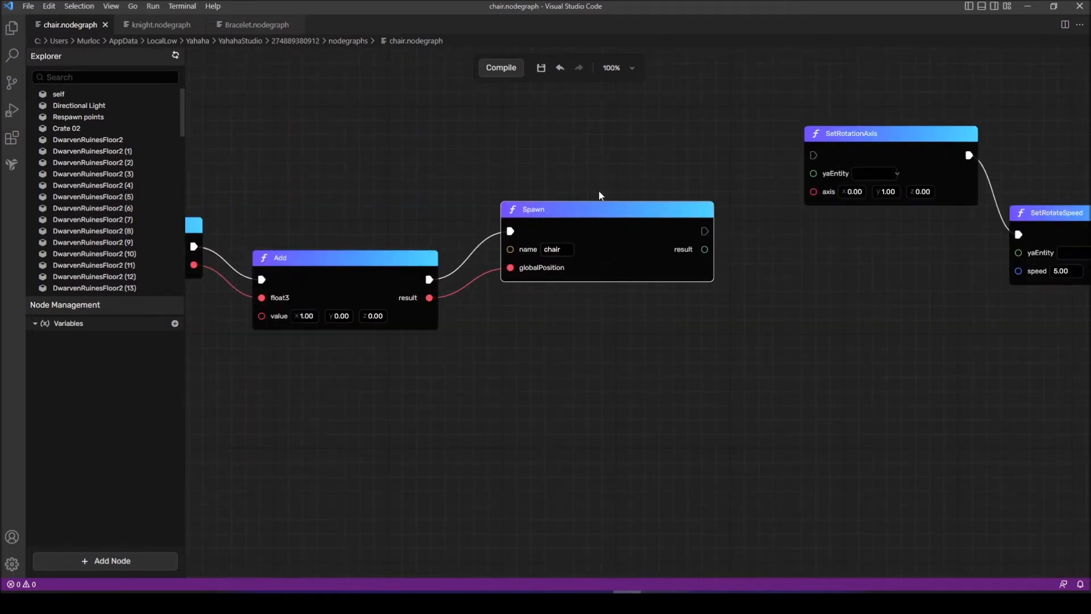
scroll(580, 181, "down", 2)
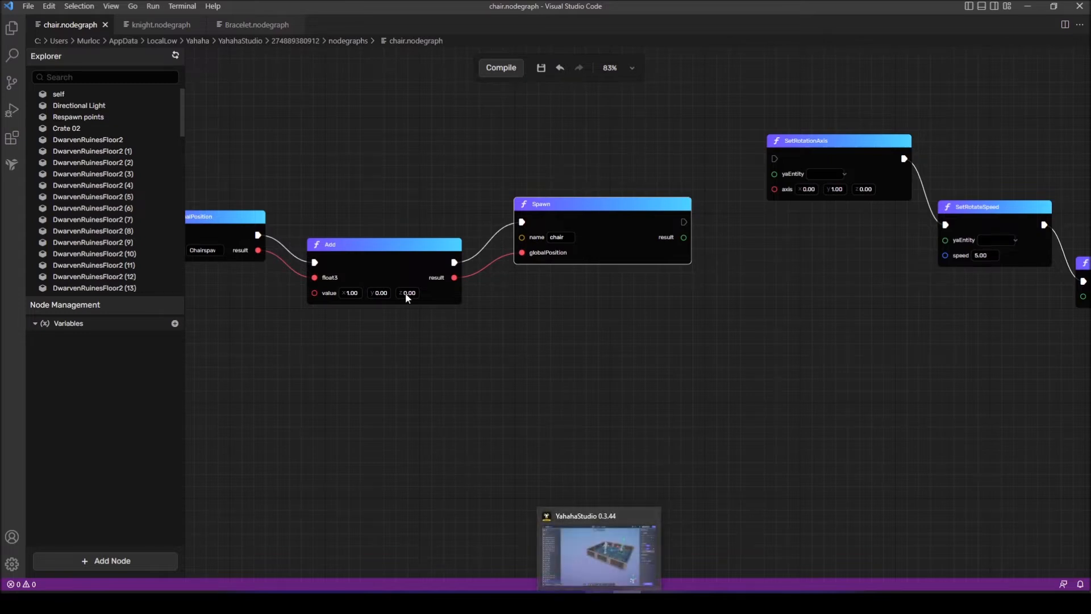
Step: Open knight.nodegraph and move the ZeroHpEvent node slightly higher and the knight Spawn node slightly lower
left_click(155, 25)
left_click_drag(621, 194, 579, 224)
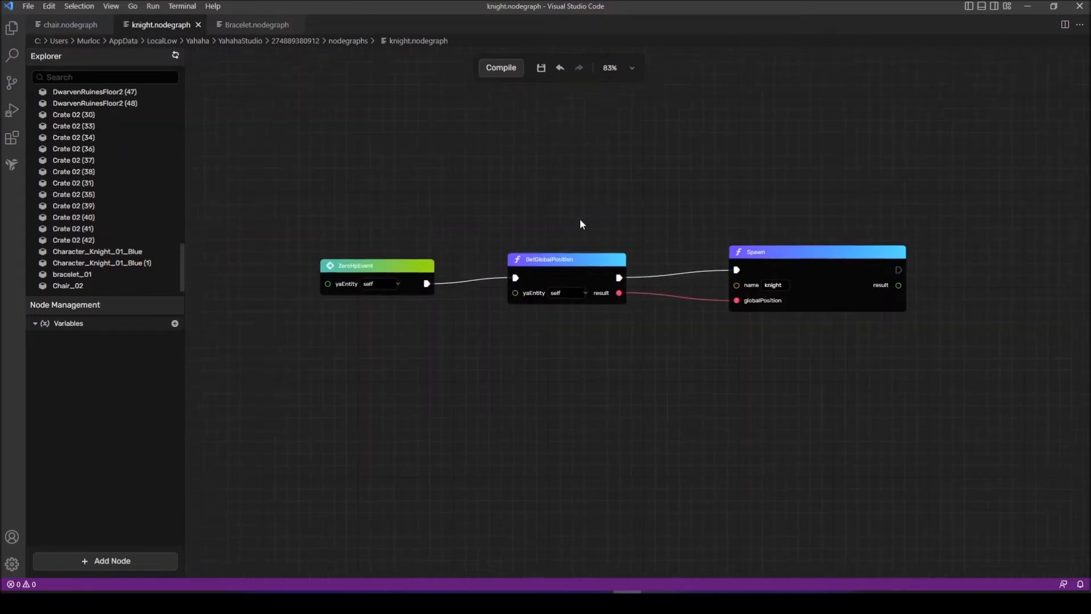
scroll(579, 224, "up", 2)
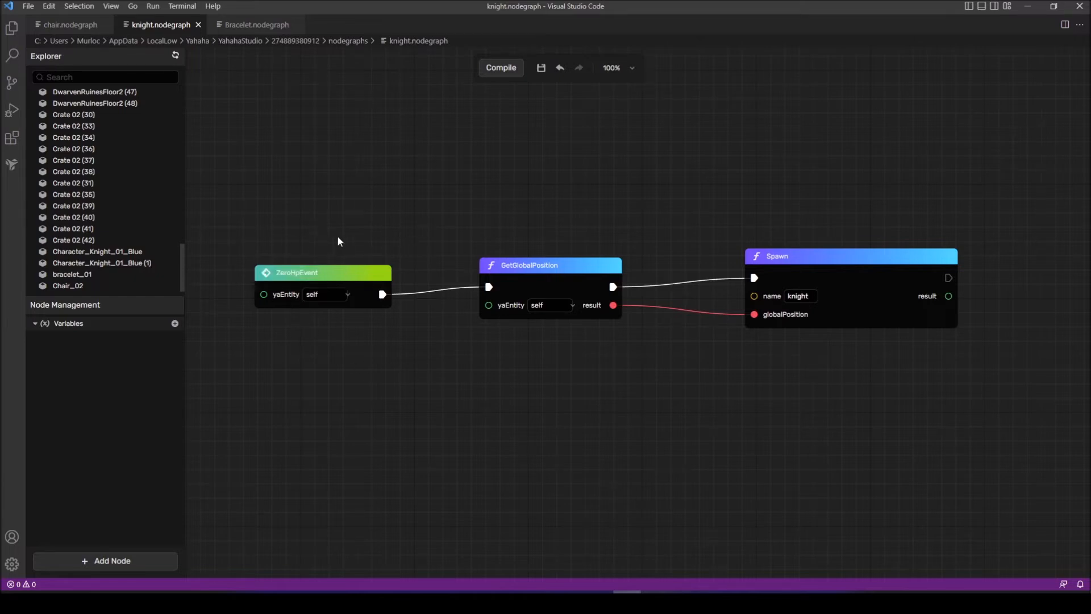
left_click_drag(329, 275, 334, 249)
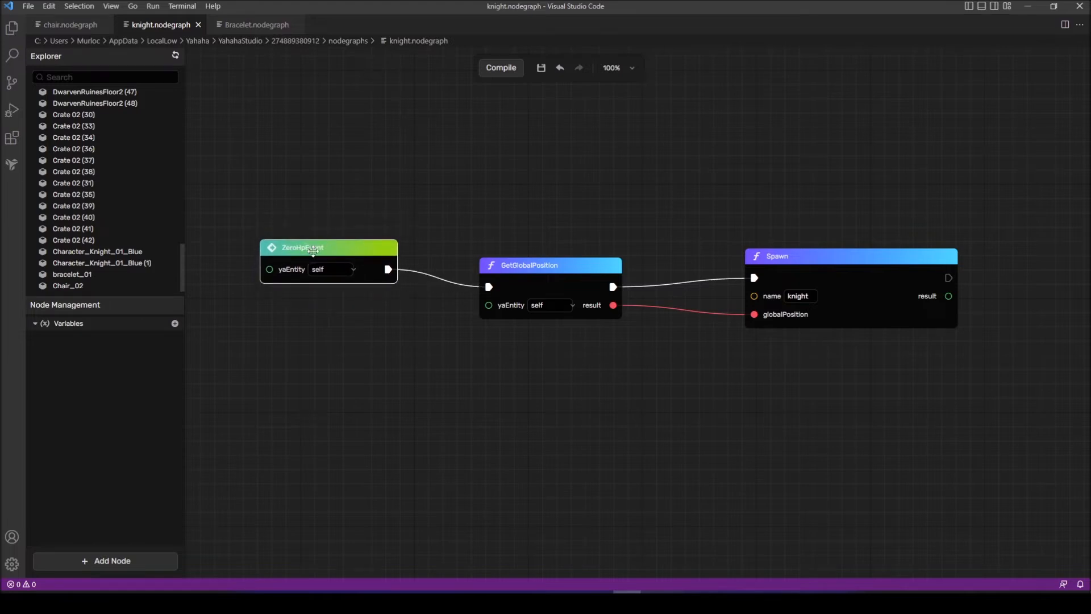
left_click_drag(547, 244, 534, 240)
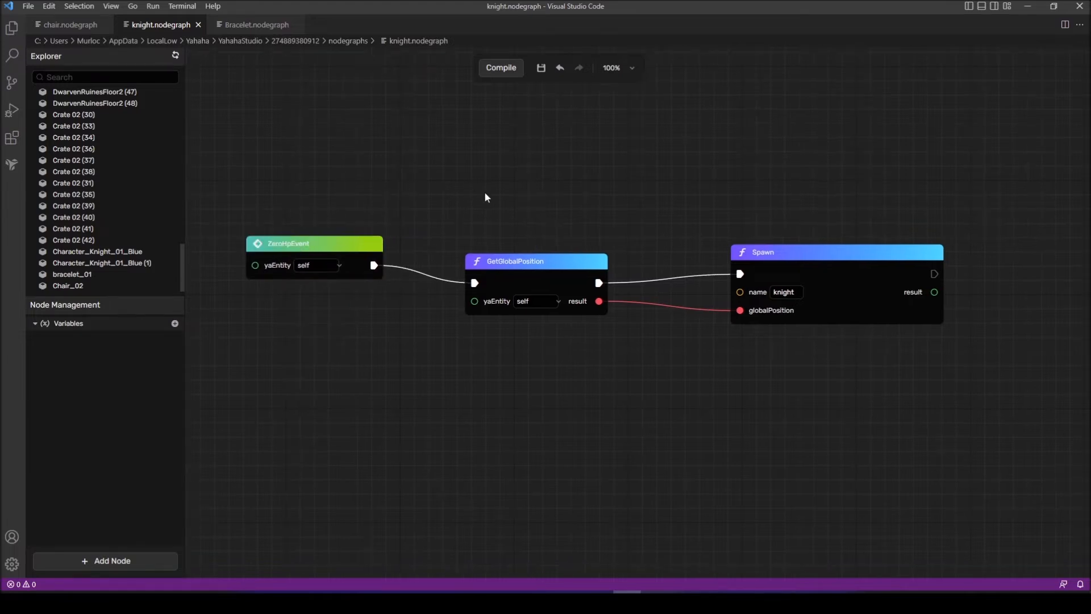
left_click_drag(835, 255, 818, 292)
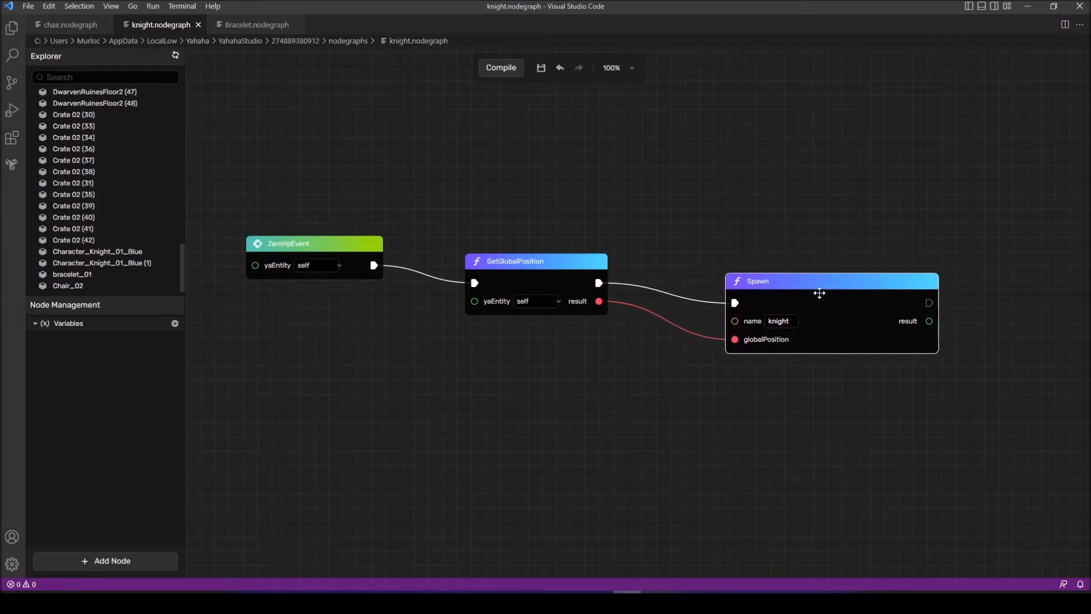
Step: Shift the GetGlobalPosition node slightly and move the Spawn node slightly lower in knight.nodegraph
left_click_drag(517, 273, 544, 276)
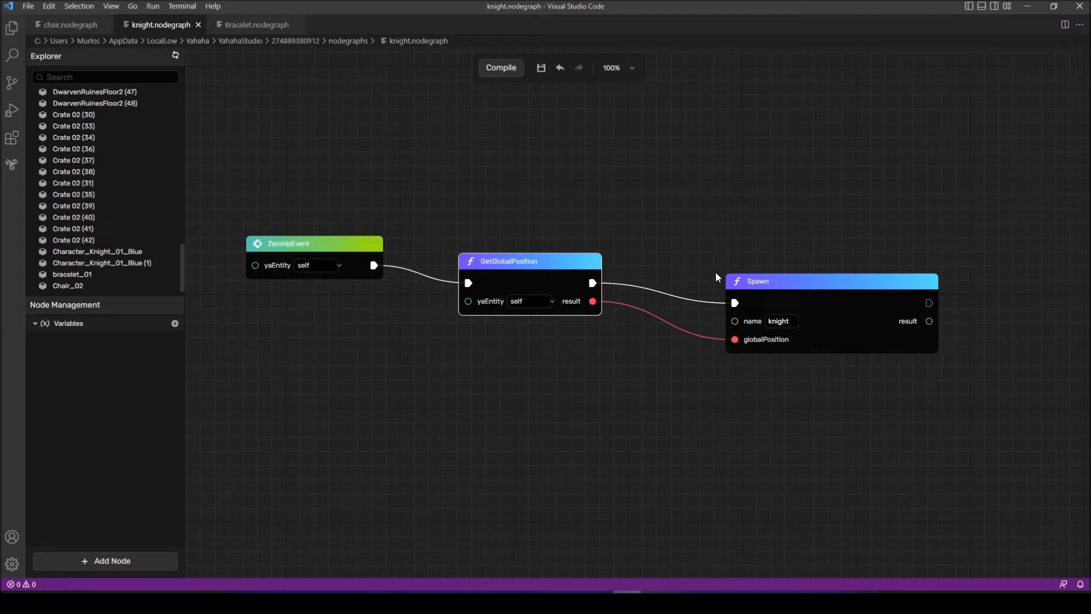
left_click_drag(796, 292, 795, 304)
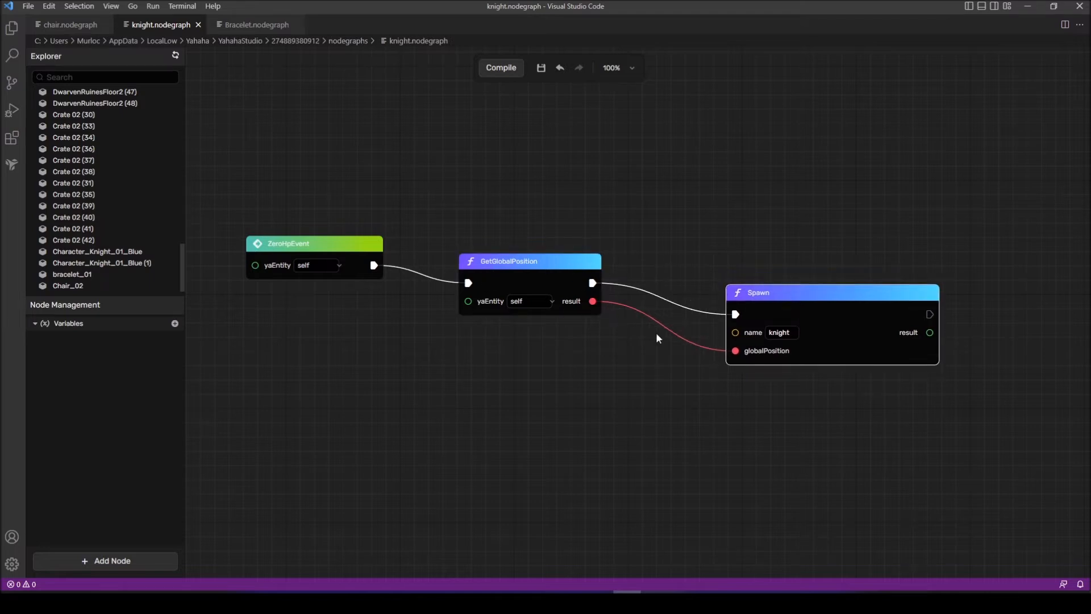
left_click_drag(656, 335, 585, 332)
left_click_drag(430, 268, 487, 293)
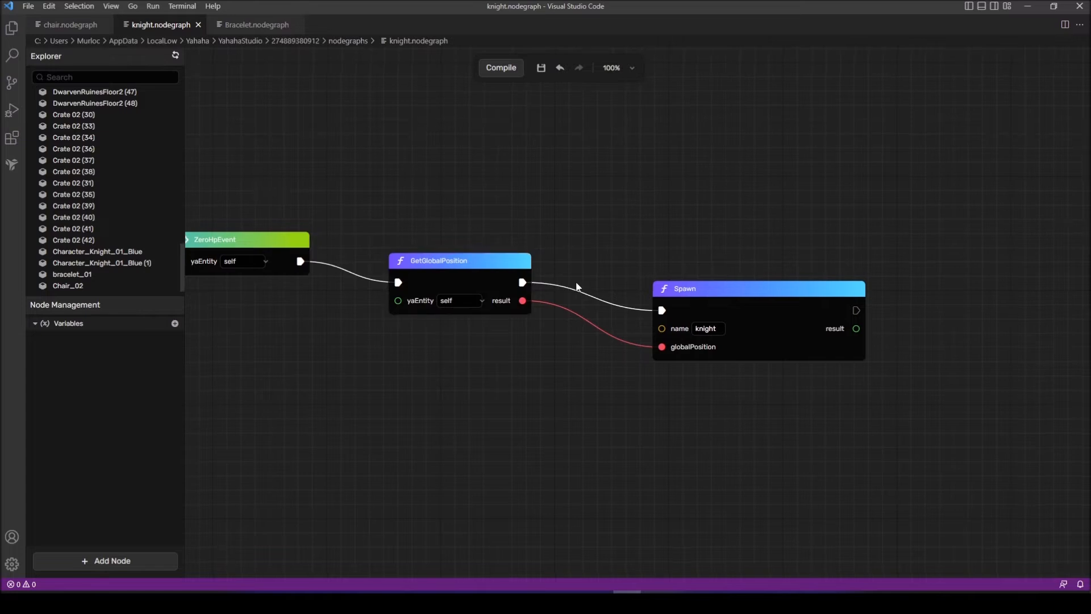
scroll(495, 290, "down", 2)
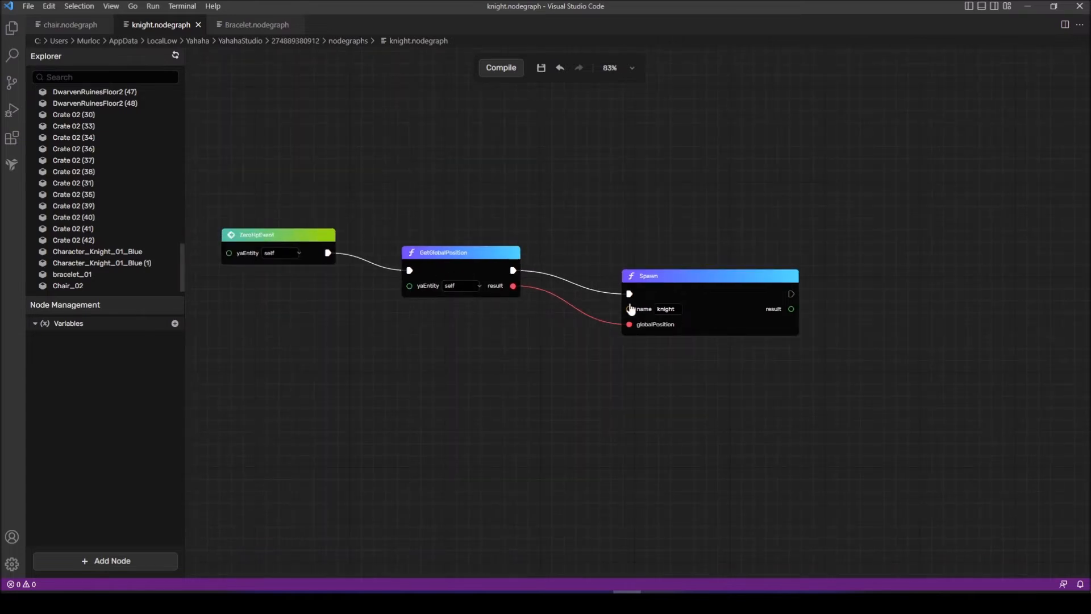
Step: Open Bracelet.nodegraph, move the Spawn node slightly lower and the GetGlobalPosition and Branch nodes slightly higher
left_click(247, 25)
left_click_drag(890, 367, 409, 347)
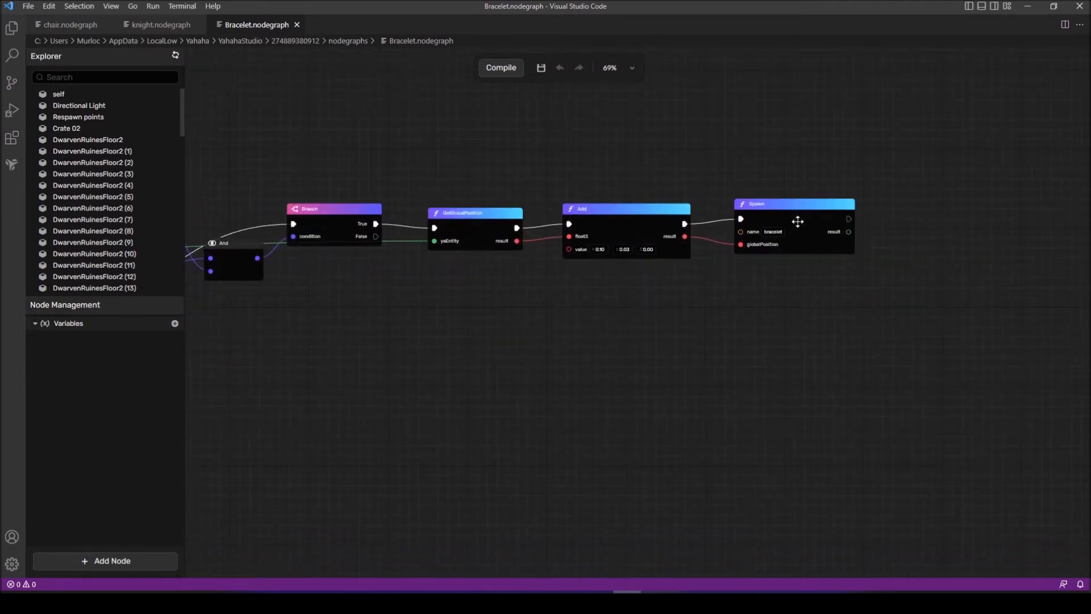
left_click_drag(806, 218, 807, 235)
left_click_drag(479, 223, 478, 214)
left_click_drag(324, 219, 326, 212)
Step: Nudge the trigger event node at the start of the bracelet graph slightly higher and the Spawn node slightly lower
left_click_drag(375, 267, 662, 270)
scroll(718, 266, "down", 2)
left_click_drag(216, 231, 213, 228)
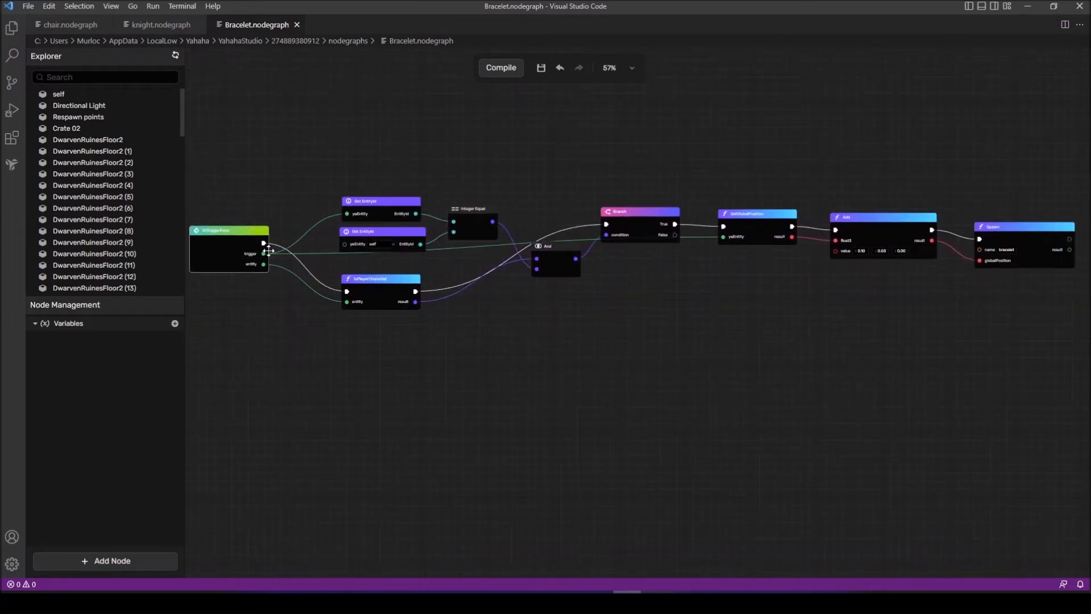
left_click_drag(692, 322, 350, 344)
scroll(654, 256, "up", 2)
left_click_drag(673, 273, 676, 278)
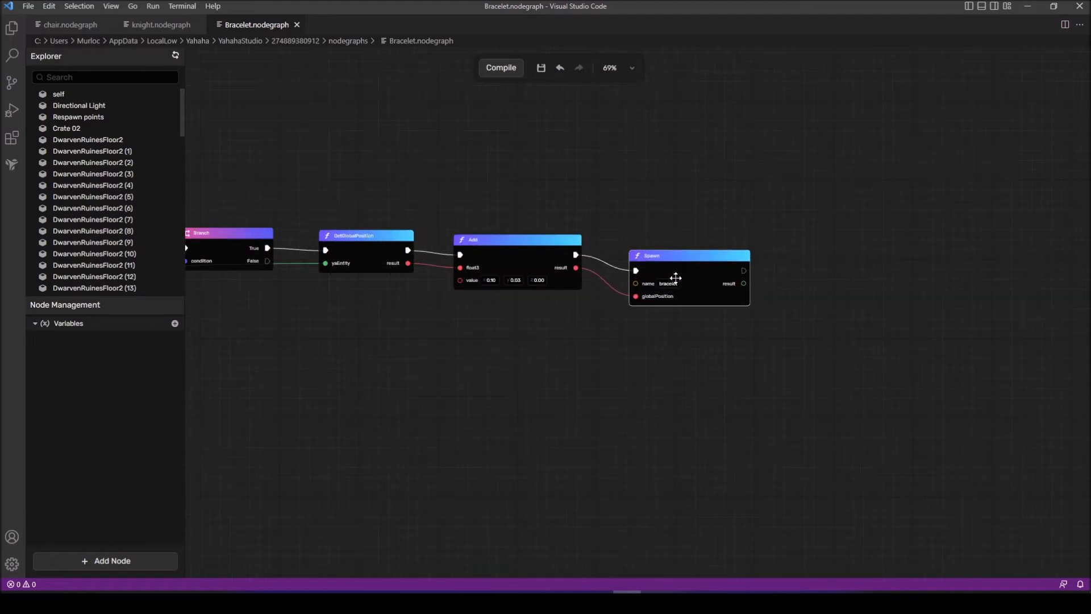
Step: Switch to Yahaha Studio, collapse Chair_02's Behavior_Spawnable component and expand its Rotate component to review the rotation settings
key("alt+Tab")
right_click_drag(542, 433, 618, 436)
key("w")
key("d")
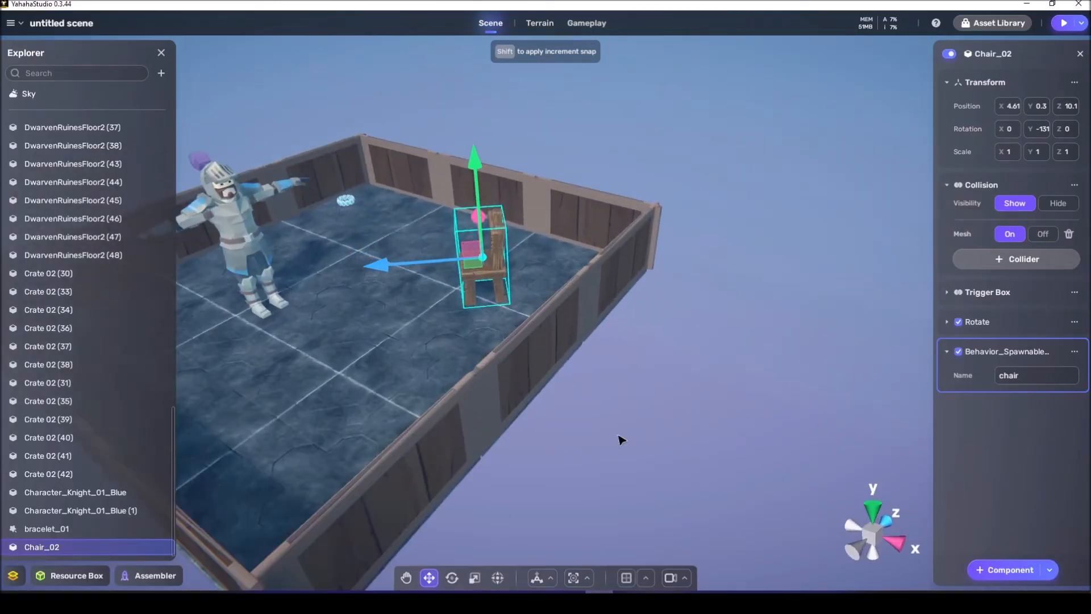
left_click(946, 352)
left_click(947, 324)
right_click_drag(583, 366, 541, 337)
key("w")
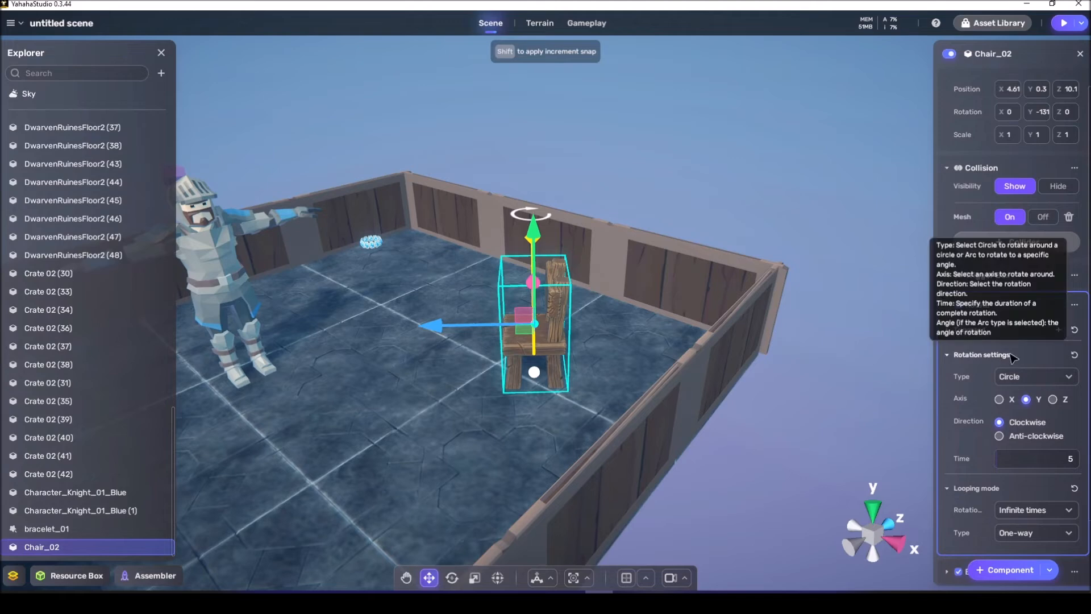
scroll(956, 382, "down", 2)
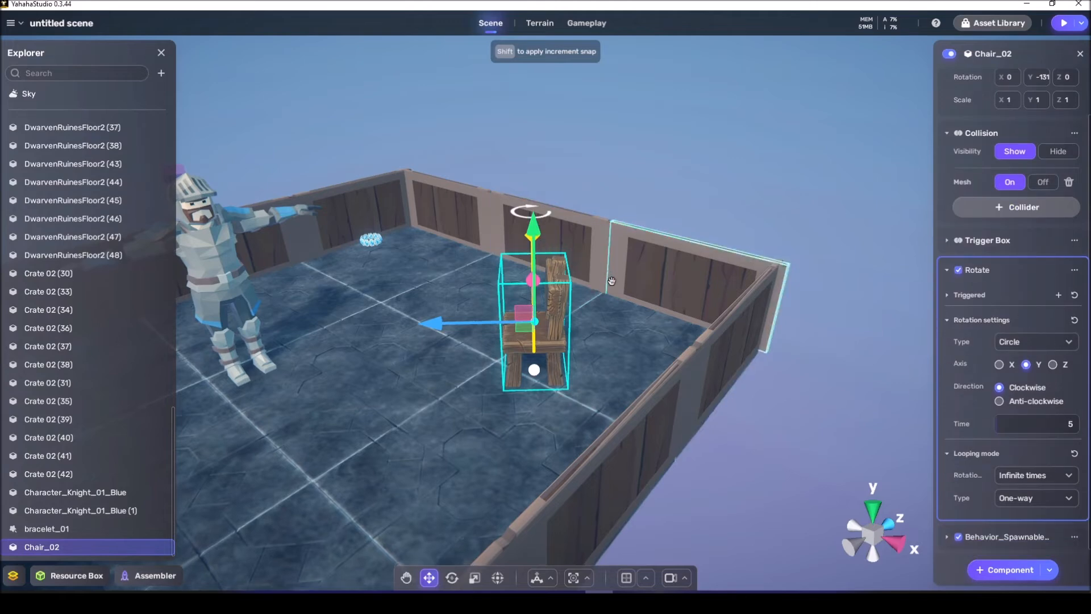
Step: Start a play test from the large room and walk the avatar over to the table and jump onto it
right_click_drag(611, 282, 535, 287)
key("s")
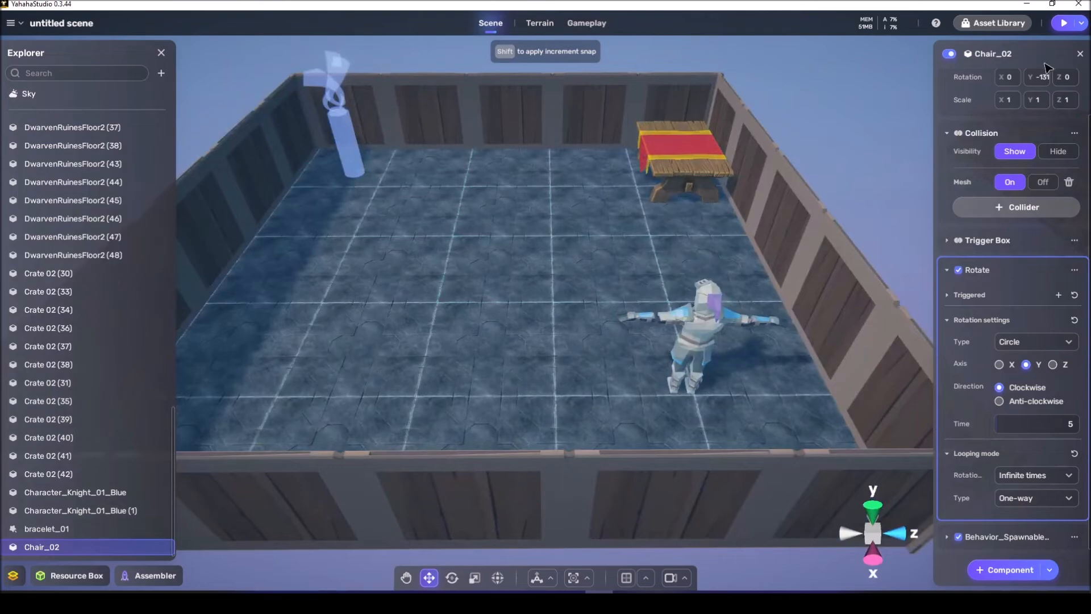
left_click(1062, 24)
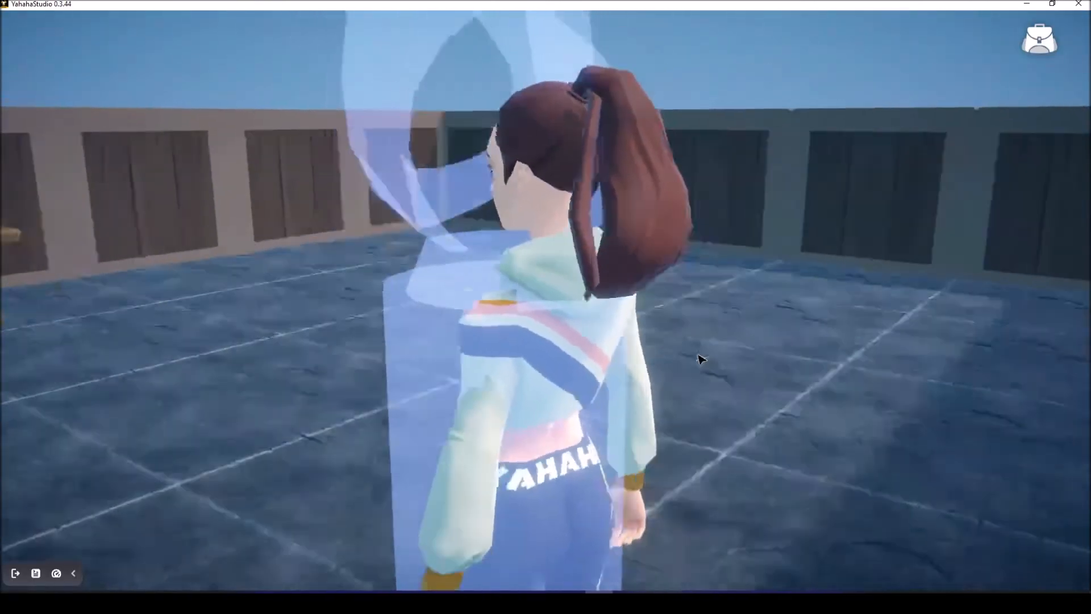
left_click_drag(698, 355, 615, 354)
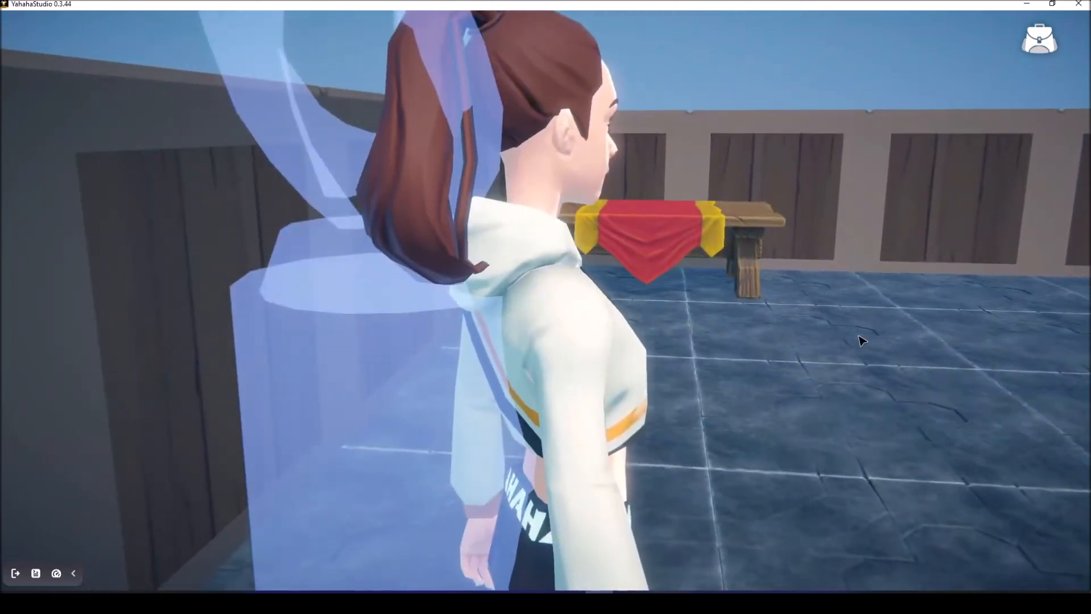
key("w")
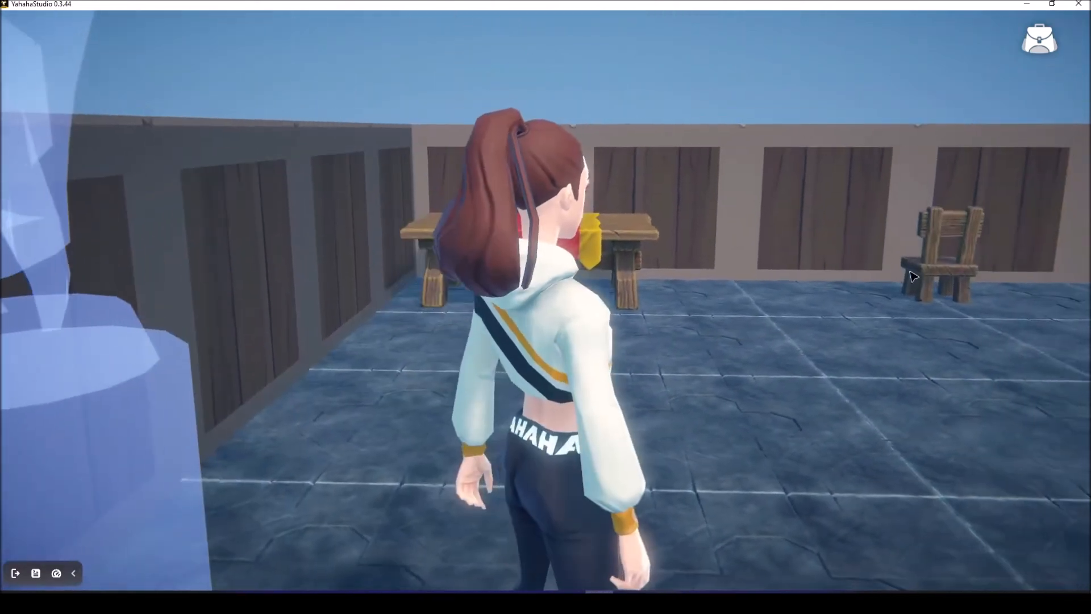
left_click_drag(913, 276, 867, 318)
key("w")
left_click_drag(771, 301, 790, 357)
key("w")
key("space")
key("w")
left_click_drag(552, 97, 769, 276)
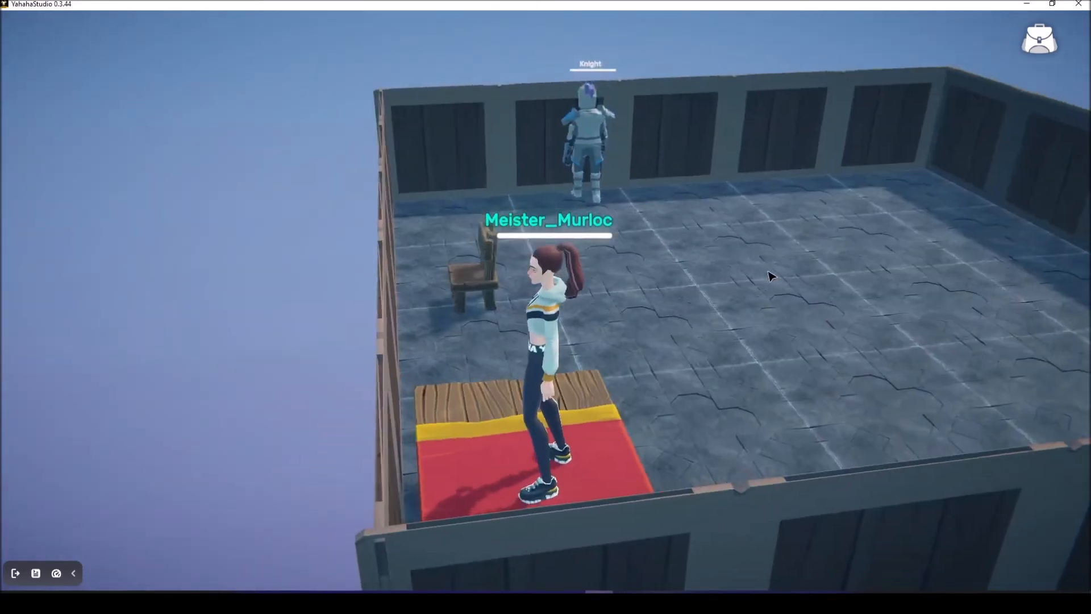
Step: Run the avatar from the table to the knight and move around it to watch its behaviour
key("d")
key("w")
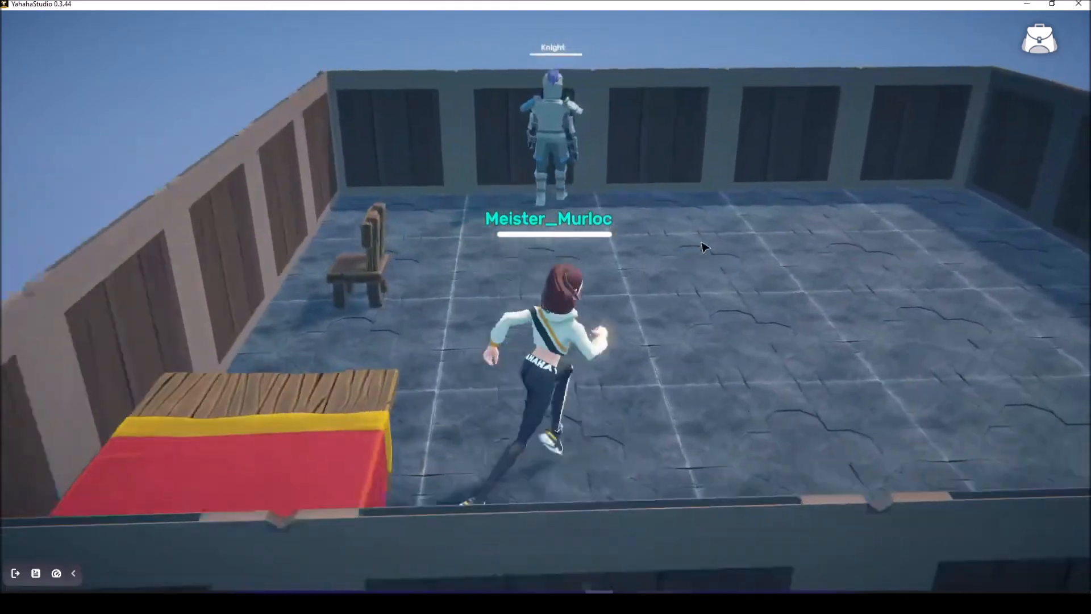
key("d")
key("w")
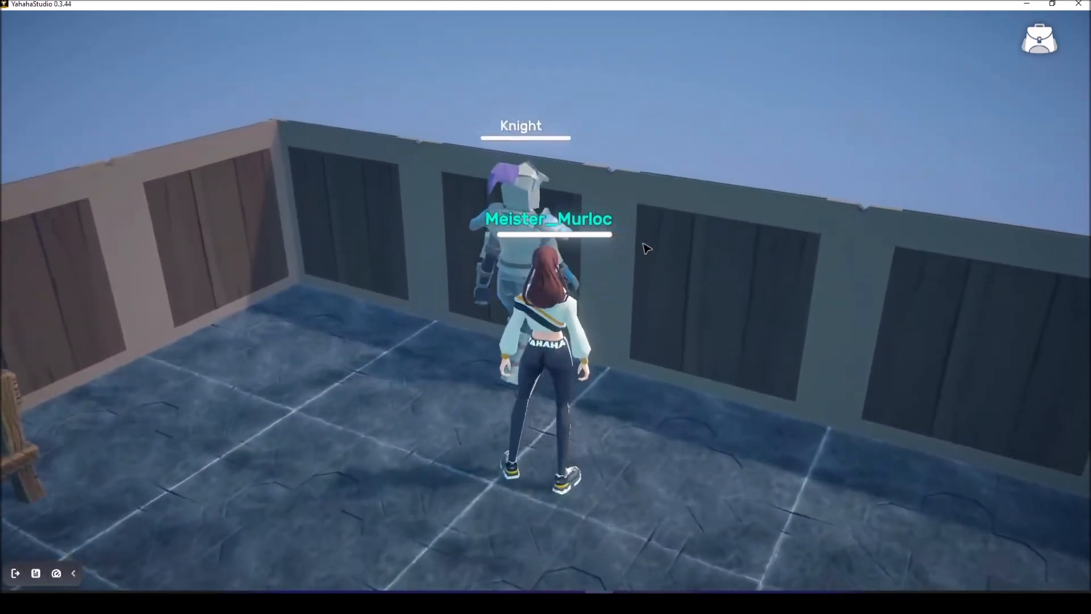
key("s")
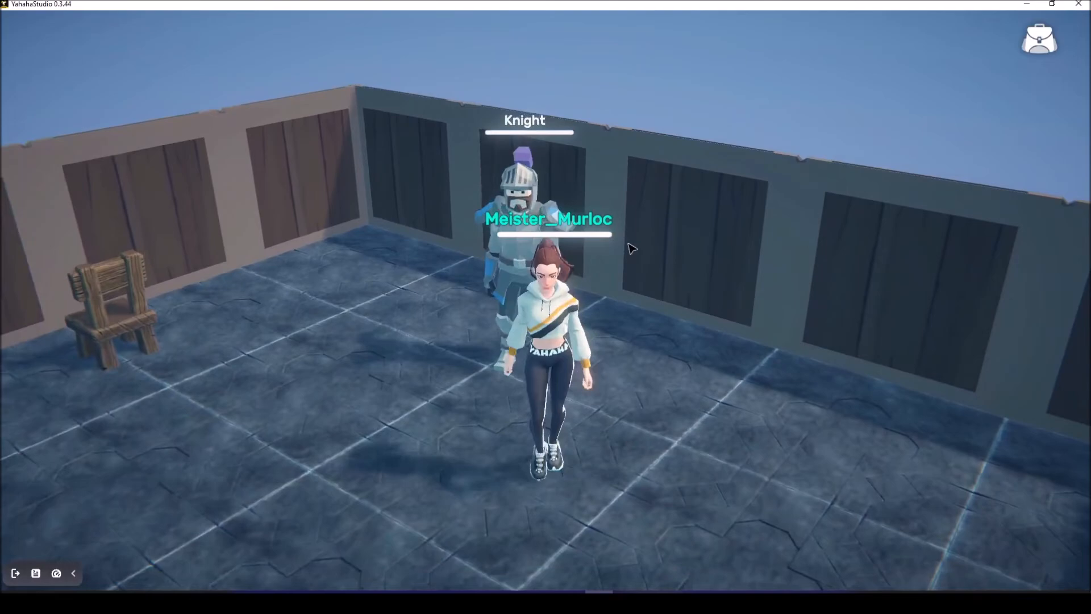
key("a")
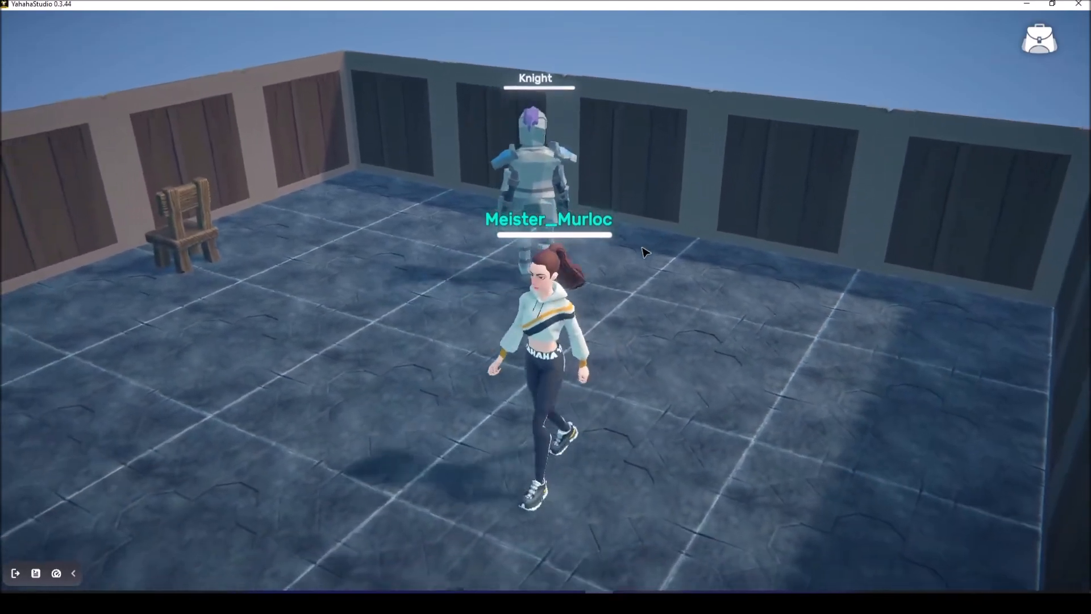
key("d")
key("w")
key("d")
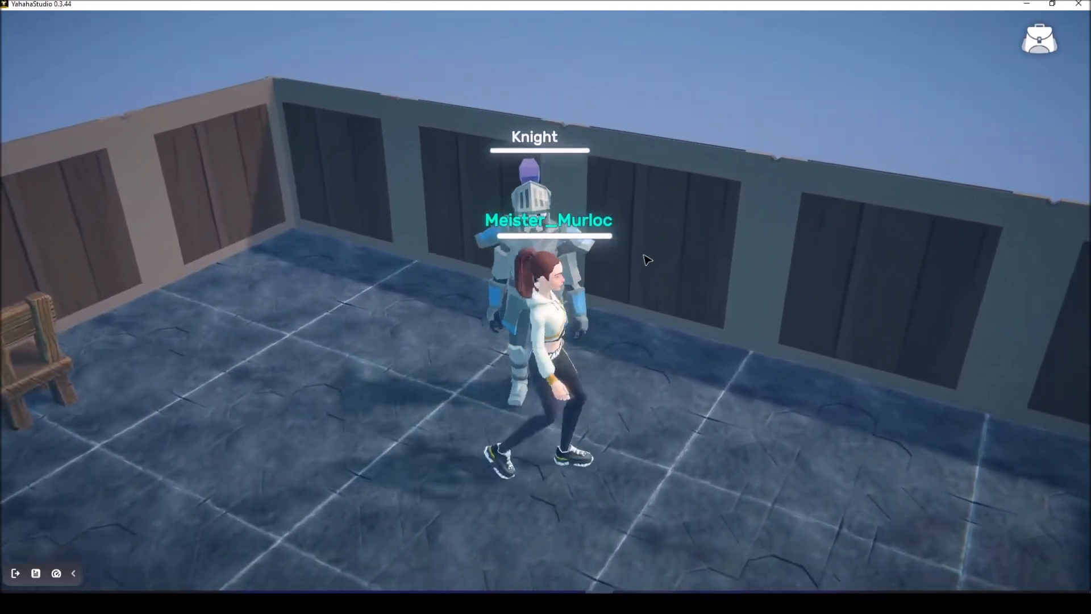
key("s")
key("s")
key("a")
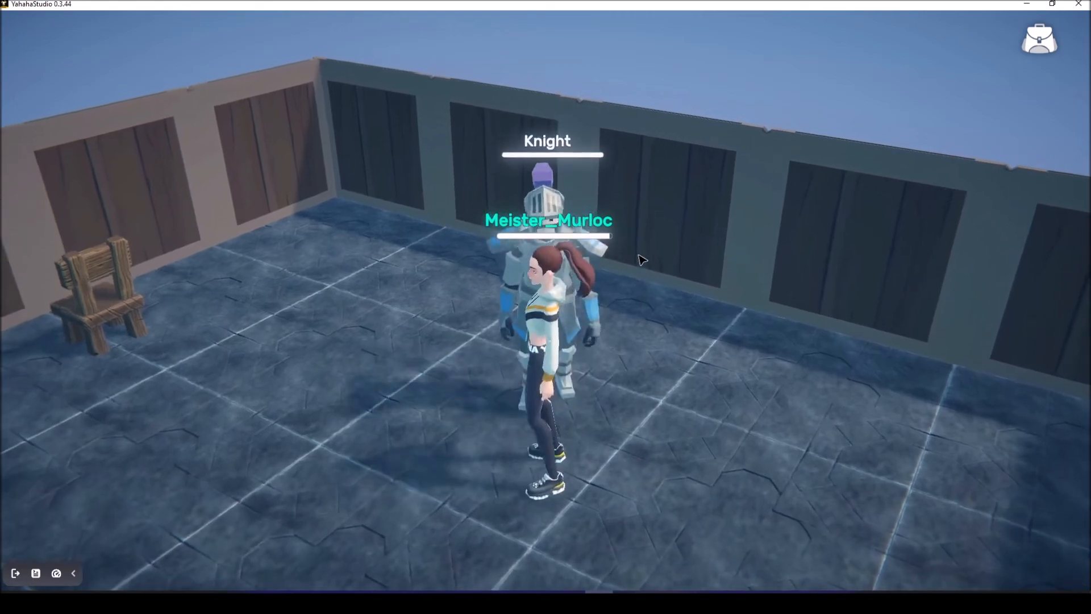
Step: Approach the knight, attack it twice and exit the play test
right_click_drag(642, 259, 583, 235)
key("w")
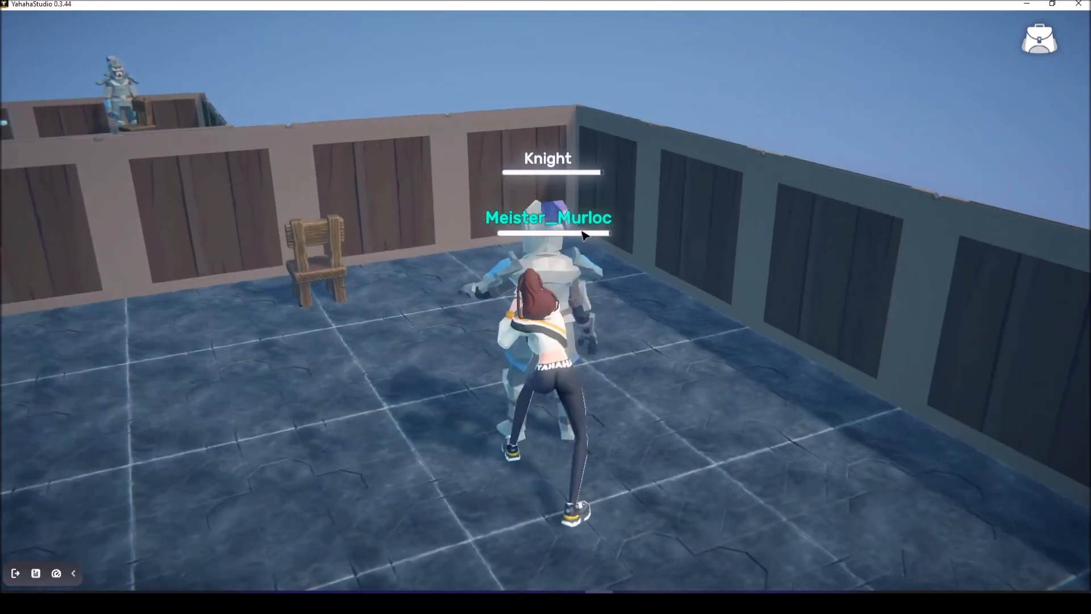
left_click(582, 232)
left_click(581, 232)
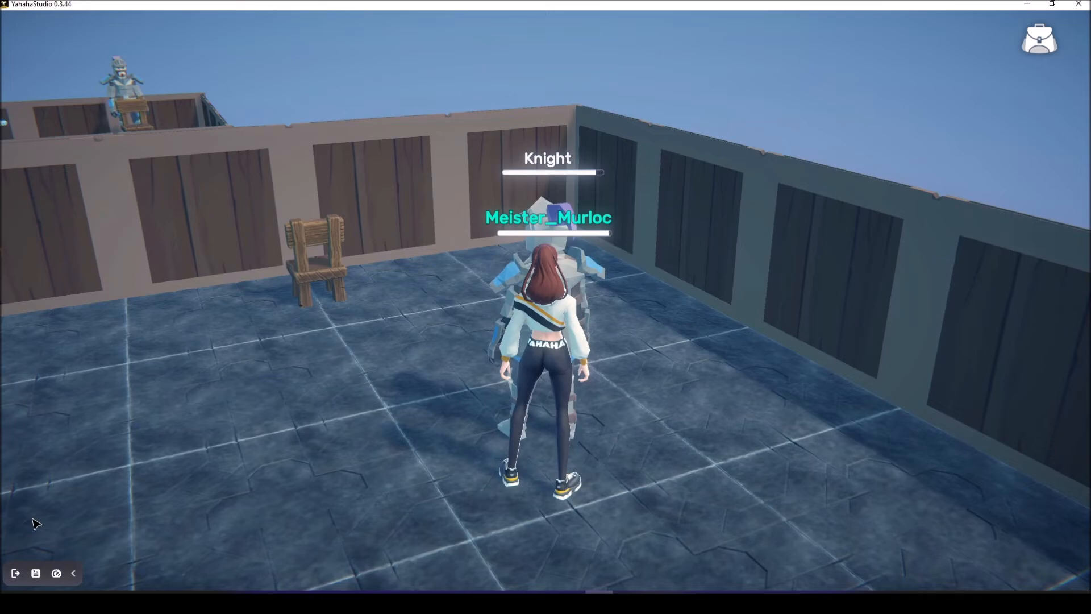
left_click(14, 573)
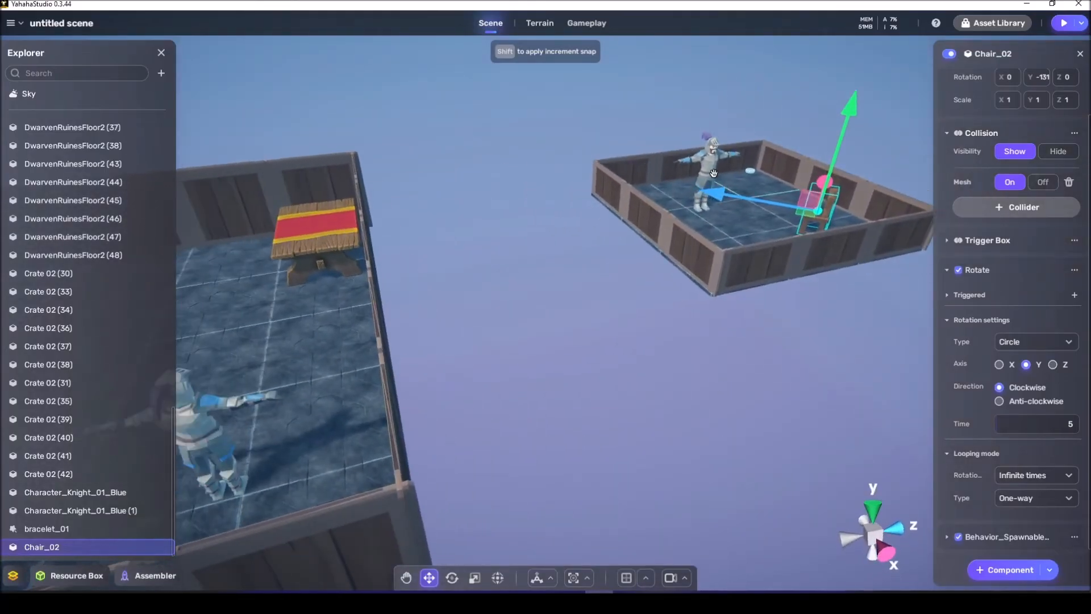
Step: Compare the Attack component settings of the spawnable knight in the small room with those of the knight in the large room
left_click(718, 163)
scroll(1022, 358, "down", 5)
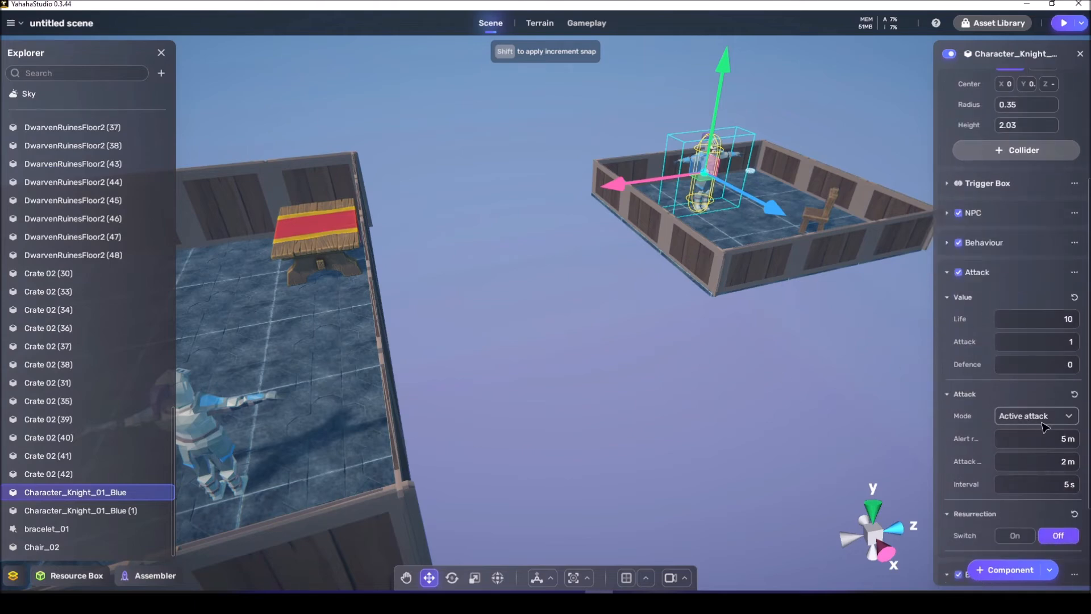
left_click(407, 353)
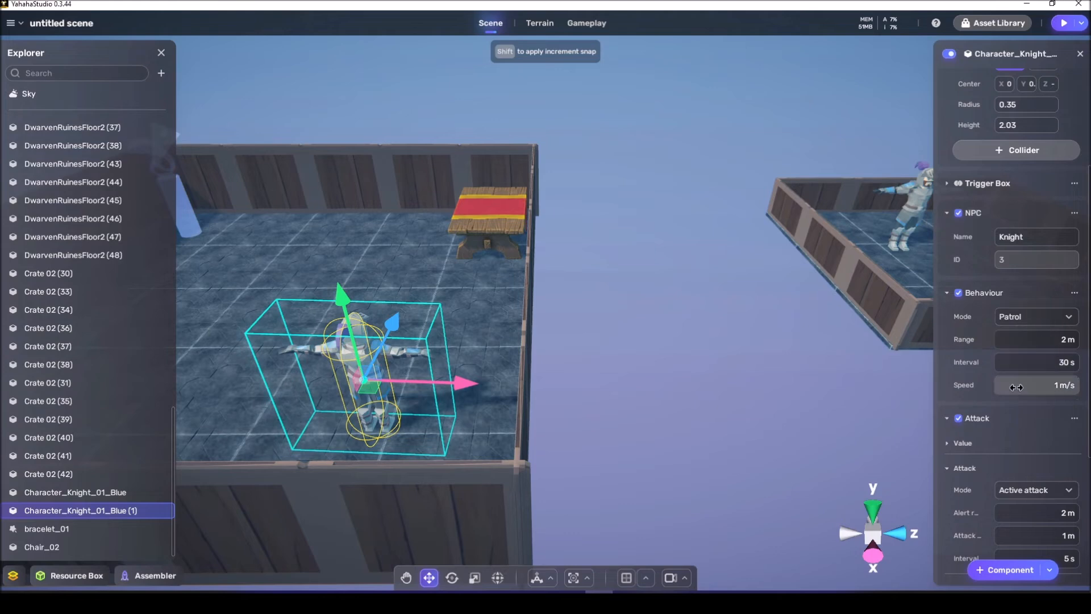
scroll(972, 454, "down", 4)
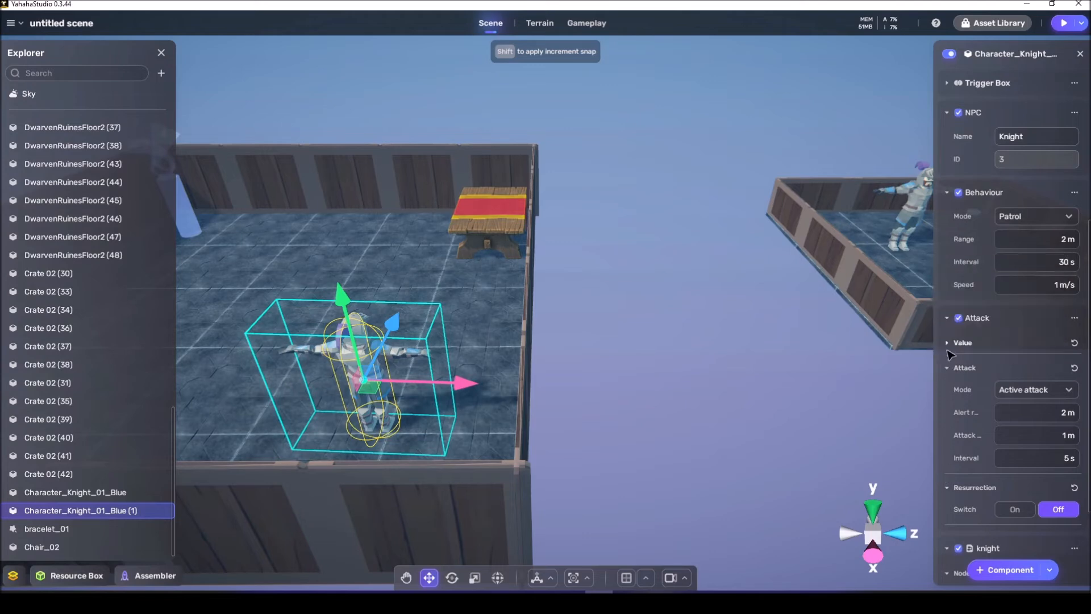
left_click(947, 342)
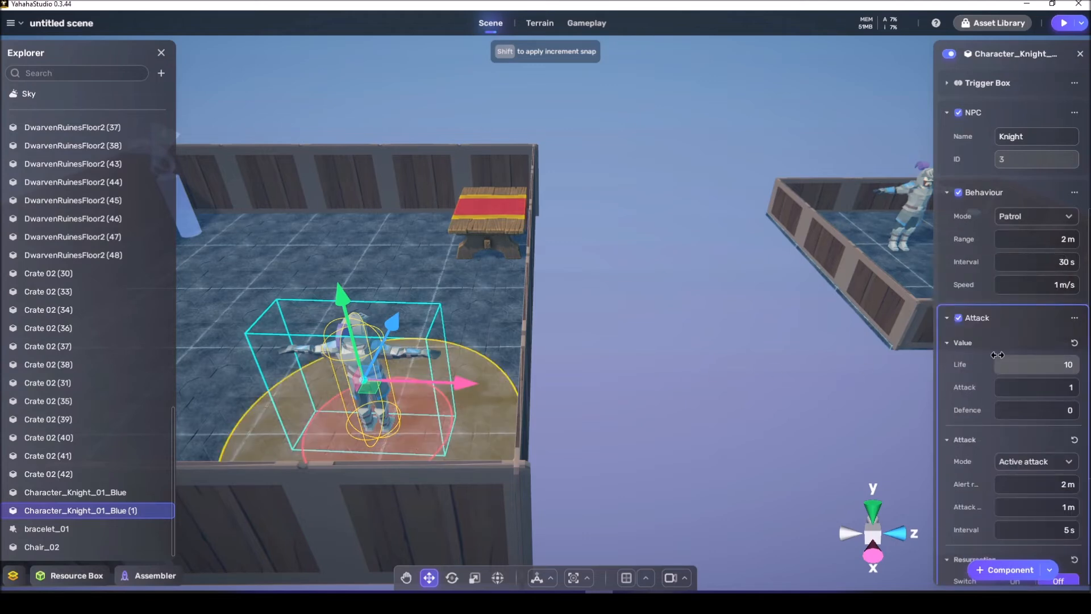
right_click_drag(733, 366, 761, 347)
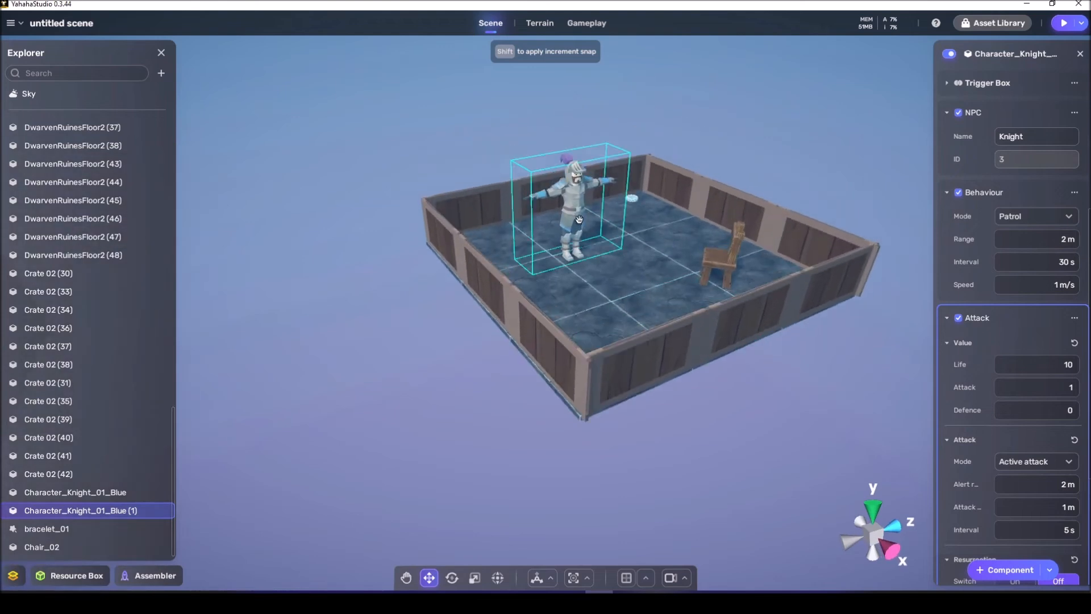
left_click(576, 219)
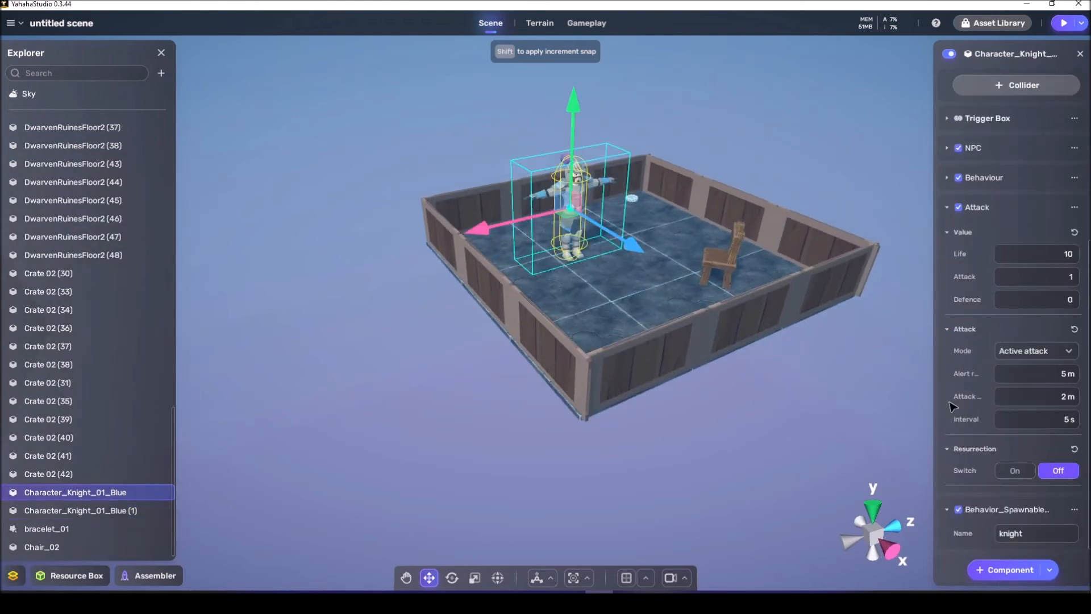
right_click_drag(688, 453, 687, 448)
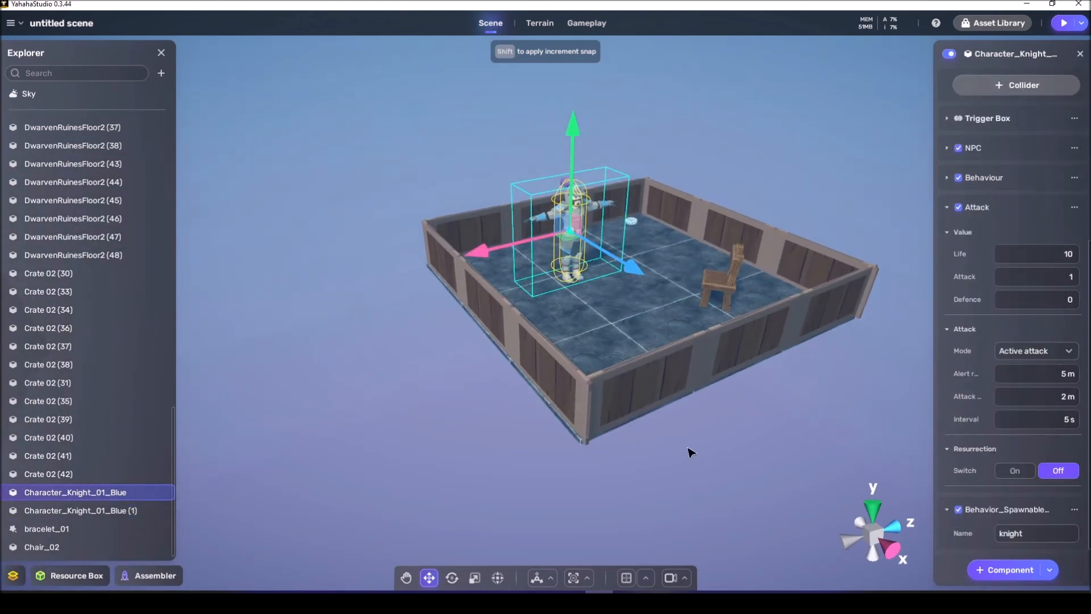
Step: Review the avatar's attack values in the gameplay settings and close them
left_click(587, 23)
left_click(459, 93)
scroll(636, 446, "down", 2)
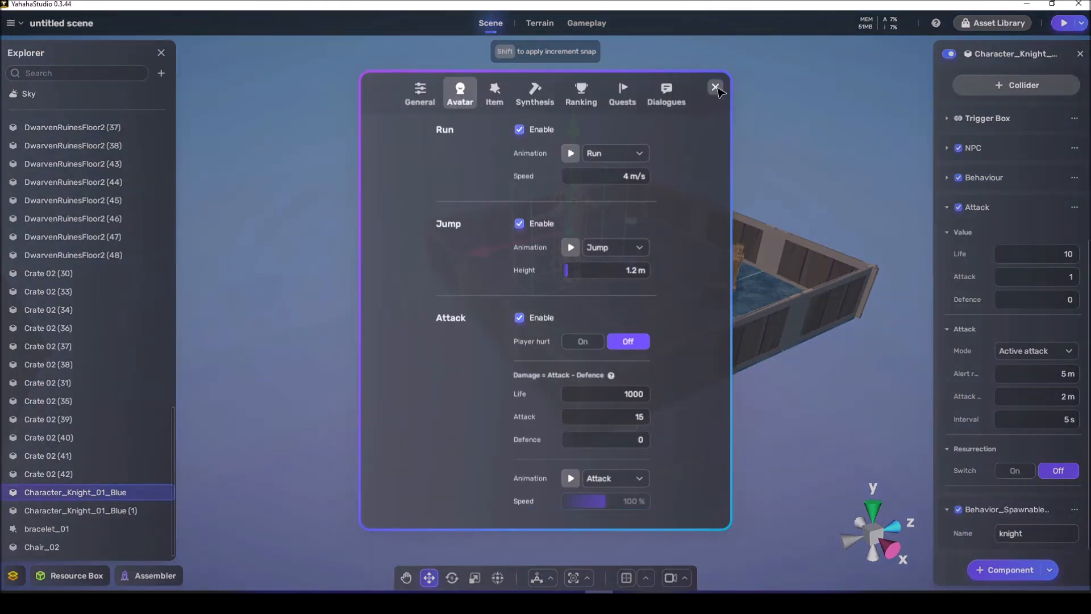
left_click(716, 87)
scroll(793, 407, "up", 5)
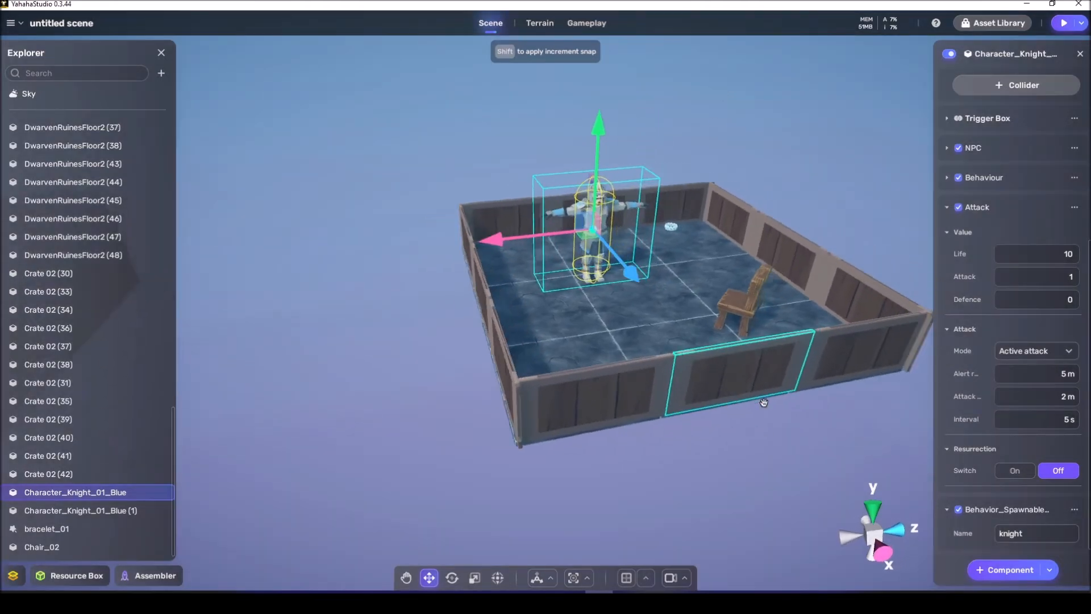
scroll(763, 405, "up", 2)
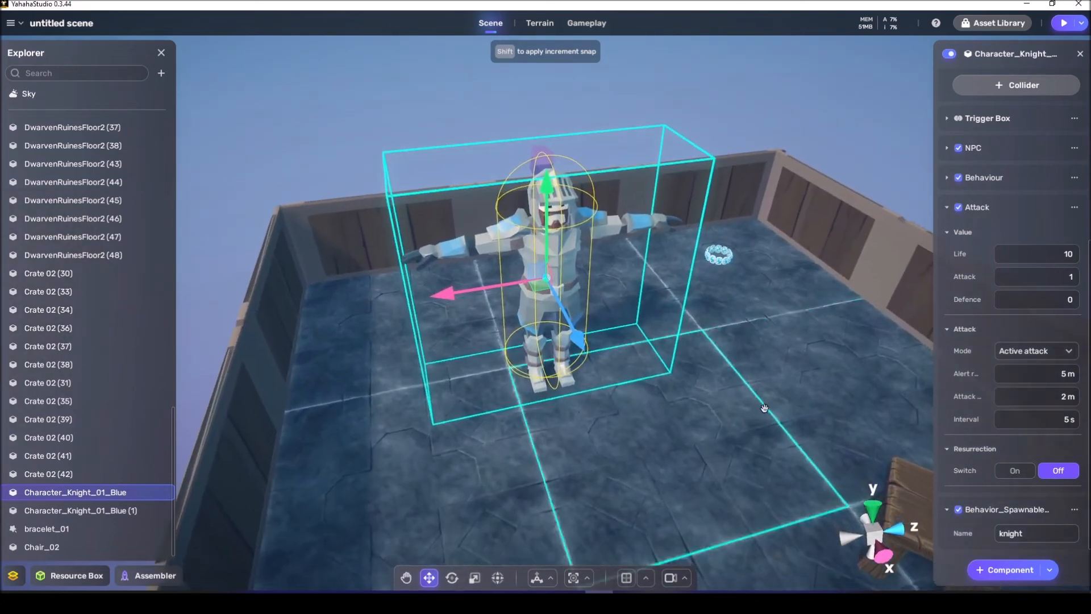
scroll(767, 407, "down", 8)
scroll(776, 410, "down", 1)
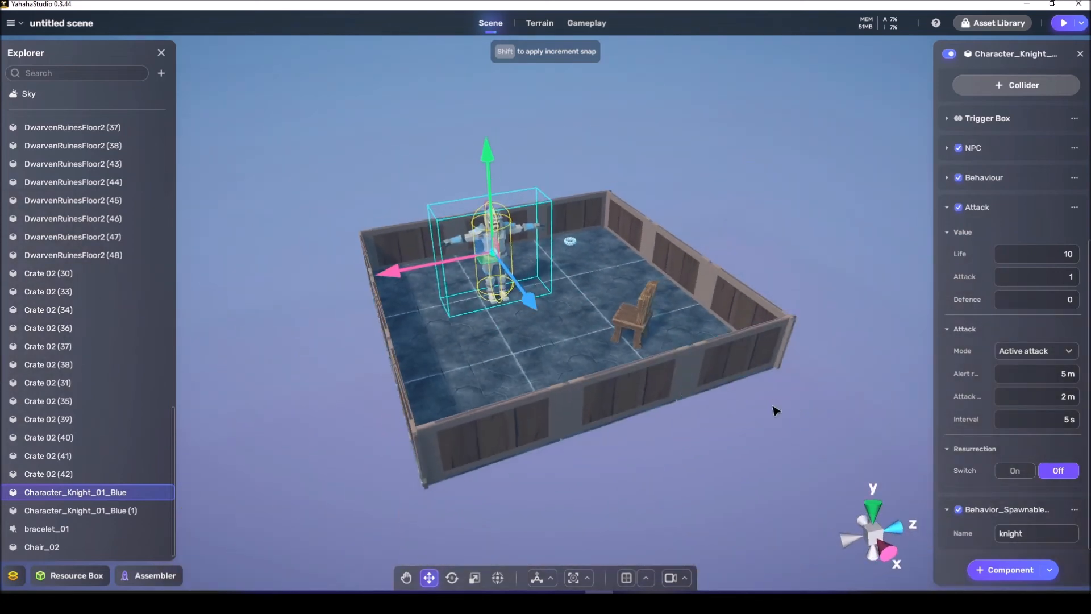
Step: Inspect the Rotate component settings of the chair in the small room
right_click_drag(698, 429, 696, 429)
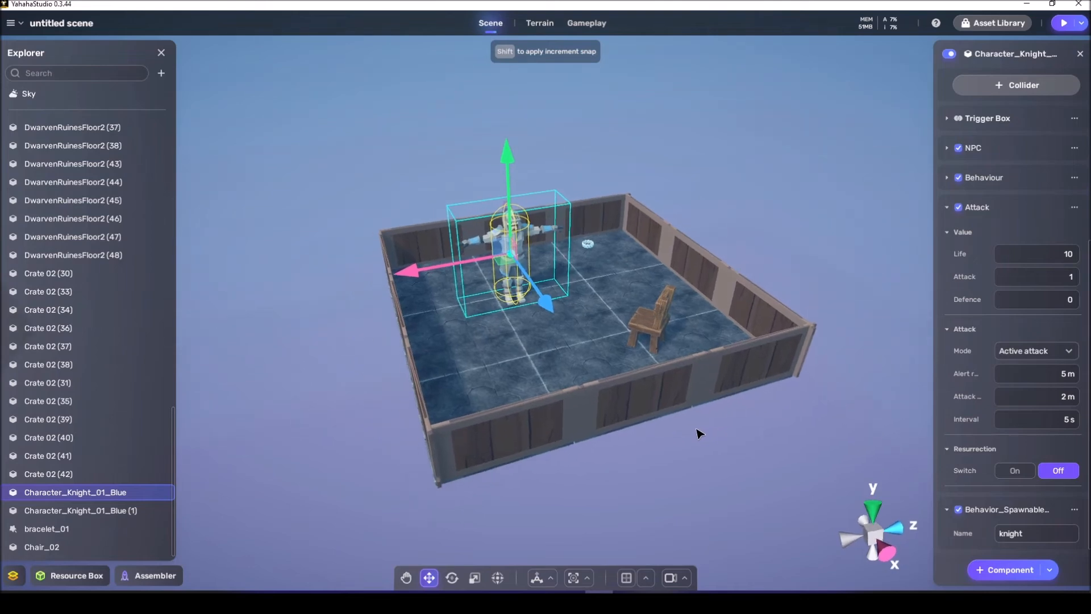
mouse_move(698, 434)
right_mouse_down()
mouse_move(585, 441)
mouse_move(682, 438)
right_mouse_up()
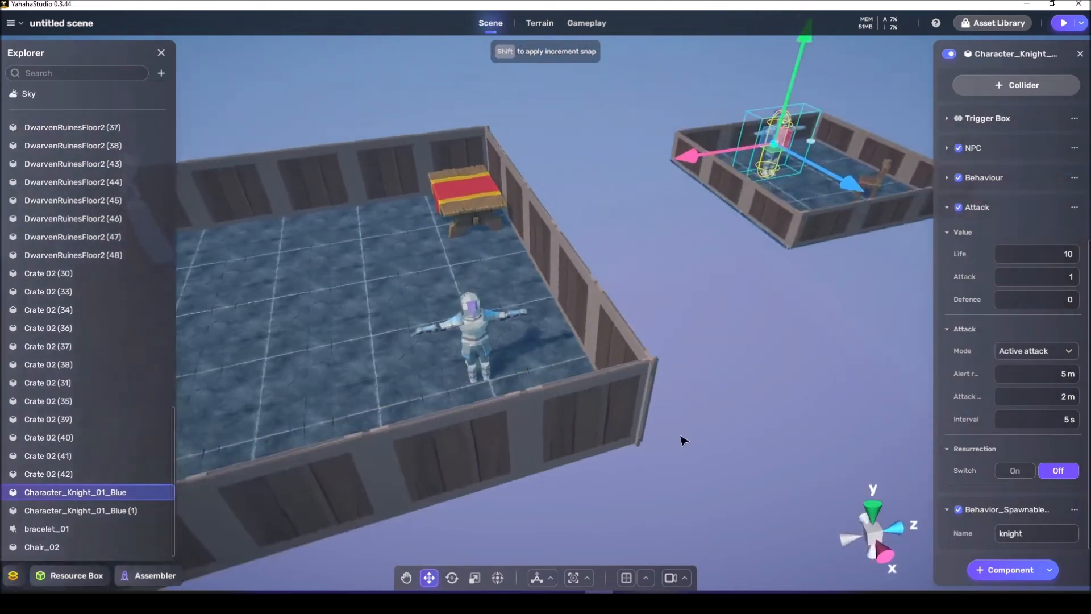
middle_click_drag(466, 440, 680, 435)
right_click_drag(681, 436, 709, 436)
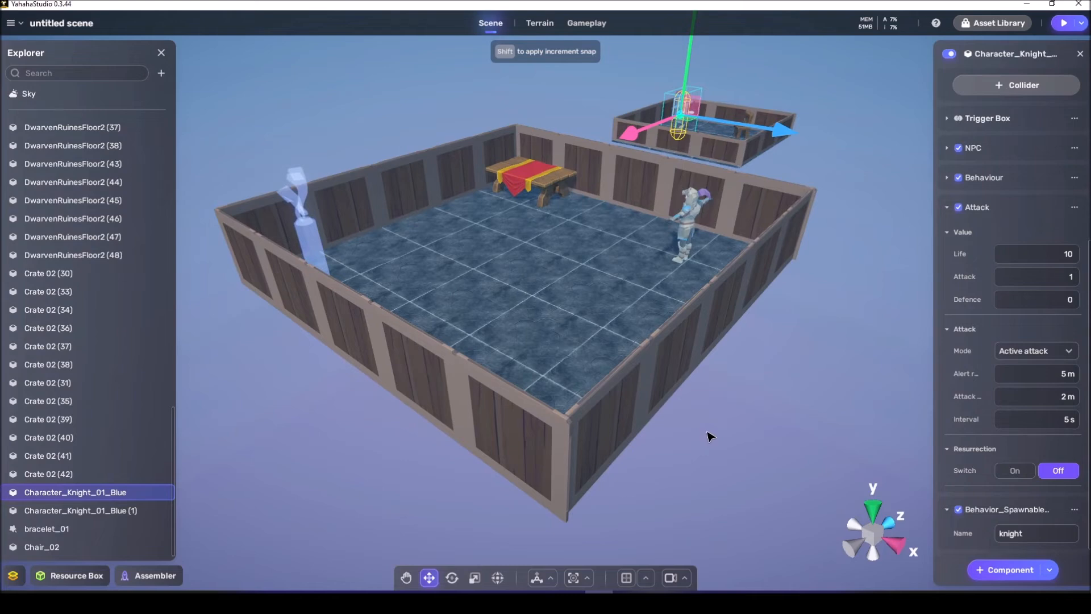
right_click_drag(708, 436, 730, 434)
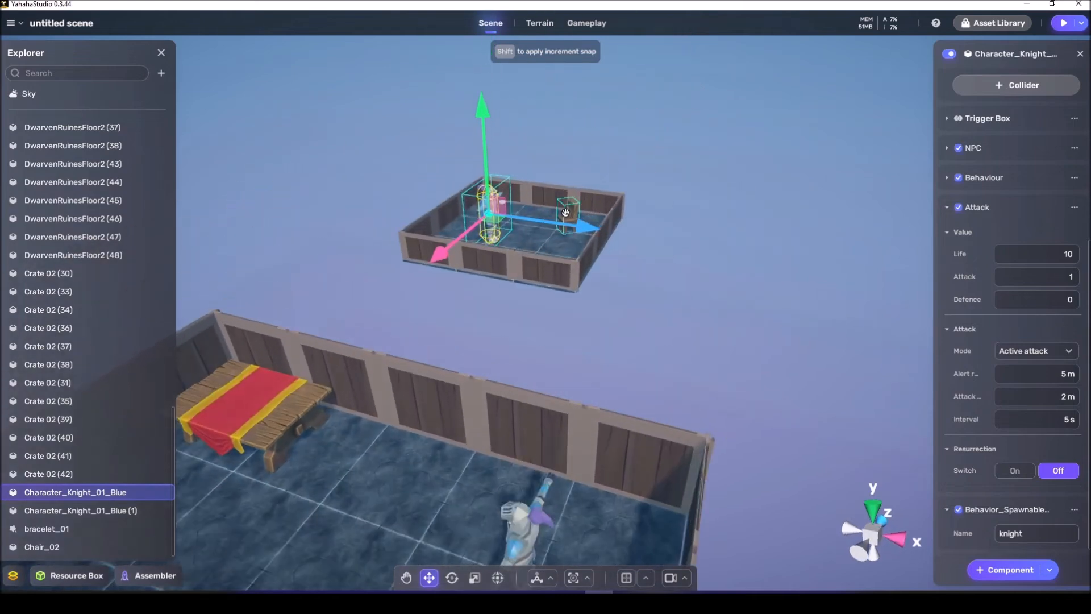
left_click(565, 212)
right_click_drag(562, 388, 563, 377)
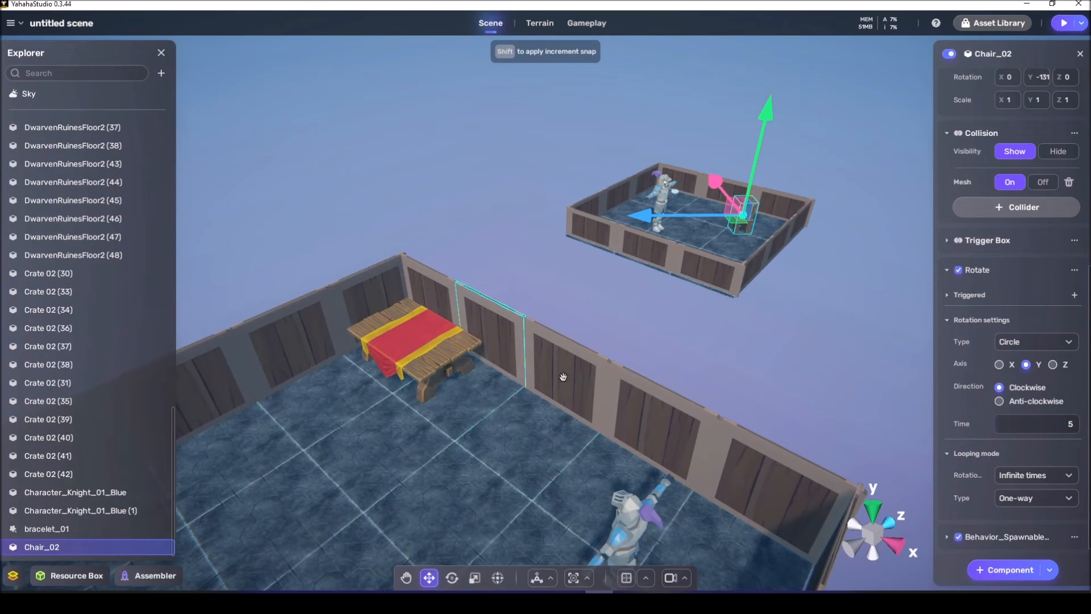
left_click(636, 334)
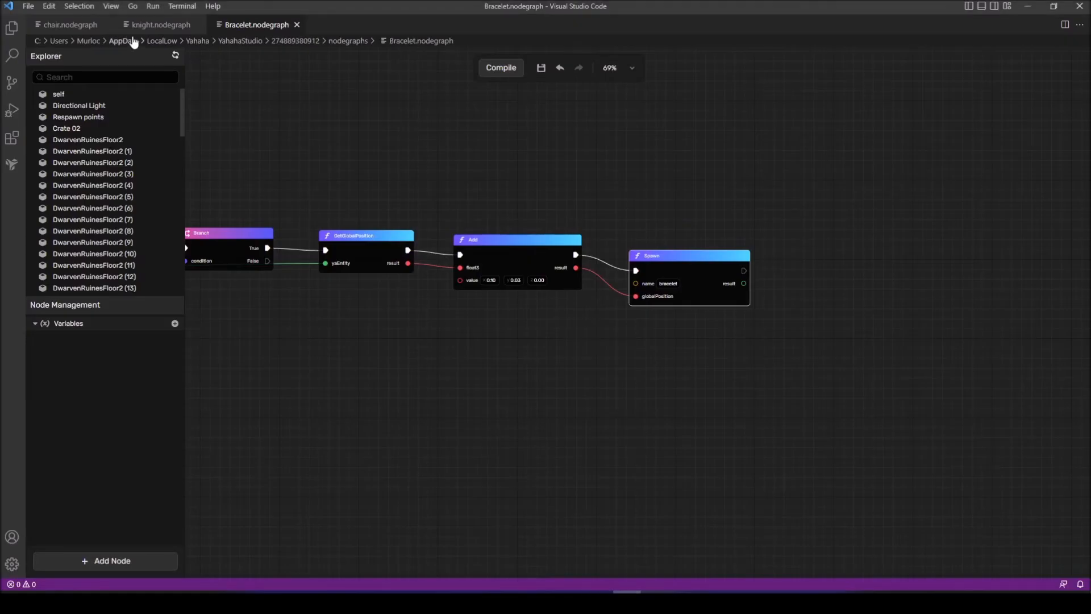
Step: Open chair.nodegraph and browse the available nodes under YaSpinnerComponent
left_click(70, 25)
left_click_drag(711, 350, 408, 348)
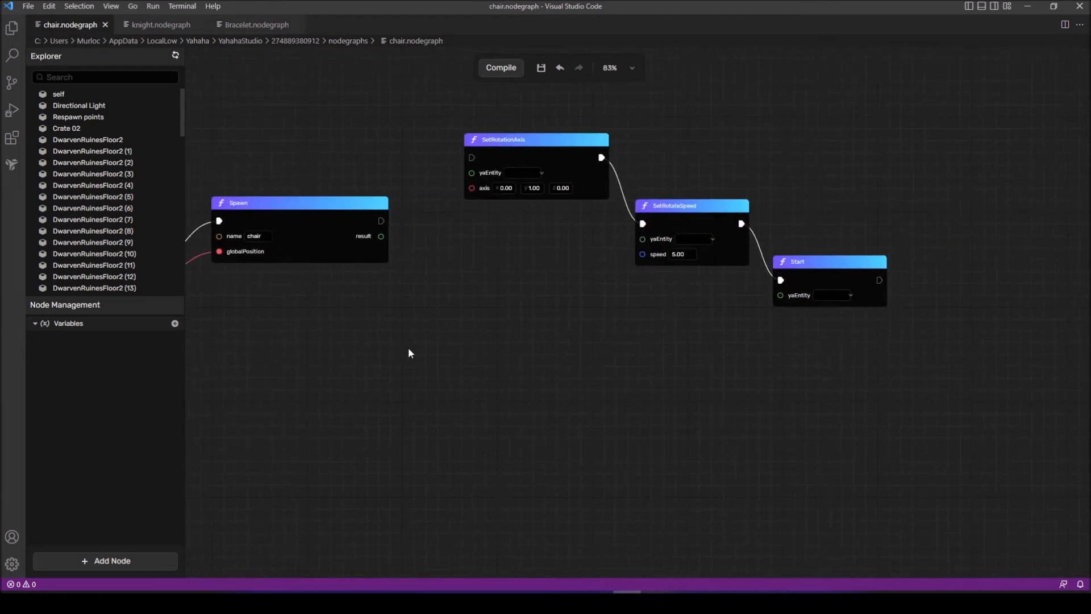
right_click(645, 108)
left_click(654, 163)
scroll(654, 170, "down", 15)
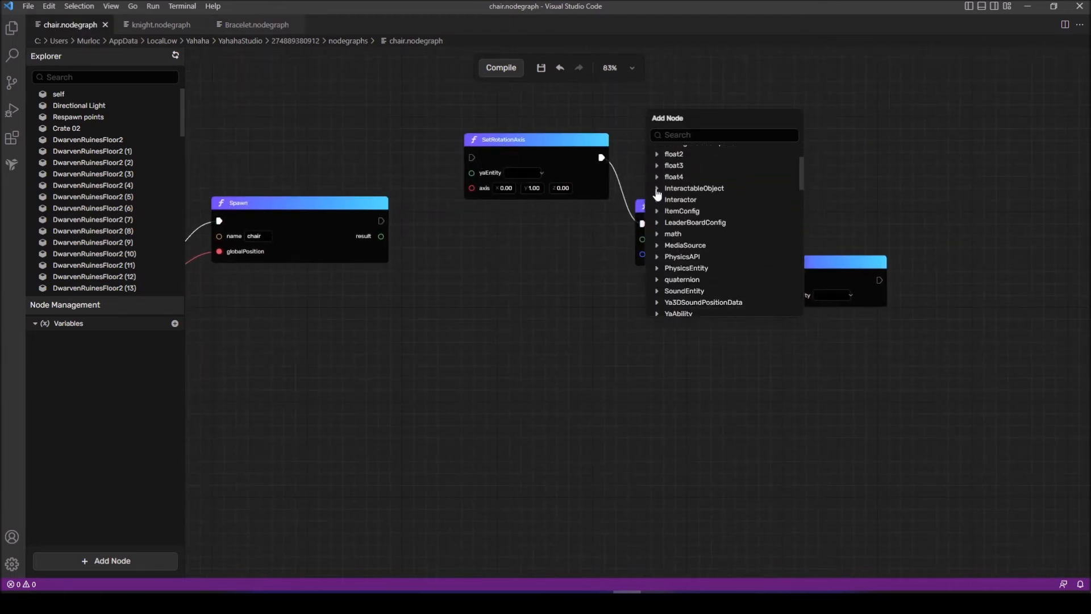
scroll(657, 195, "down", 10)
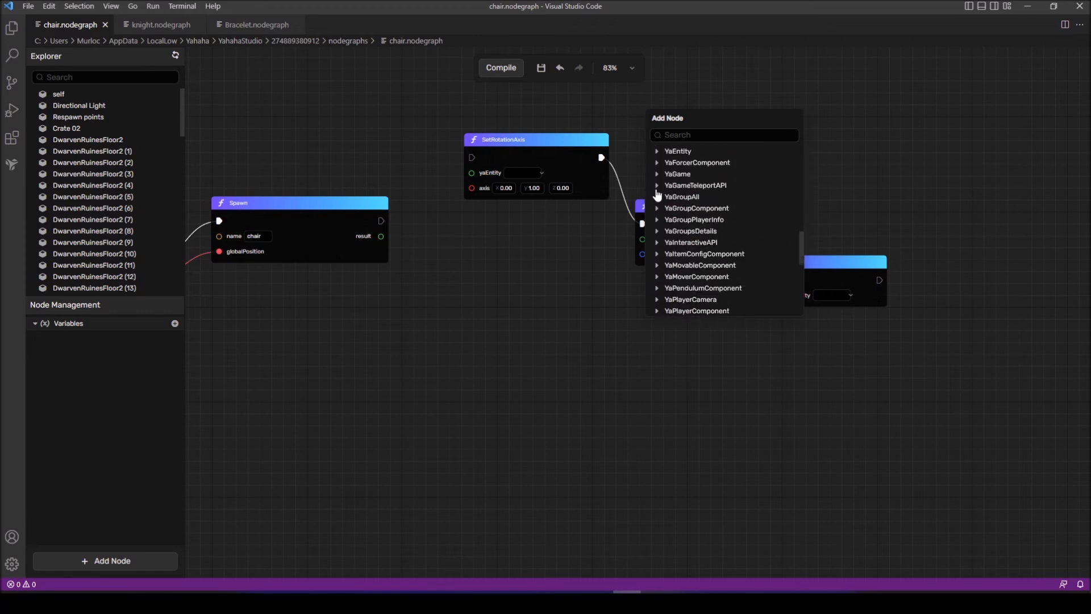
scroll(657, 195, "down", 5)
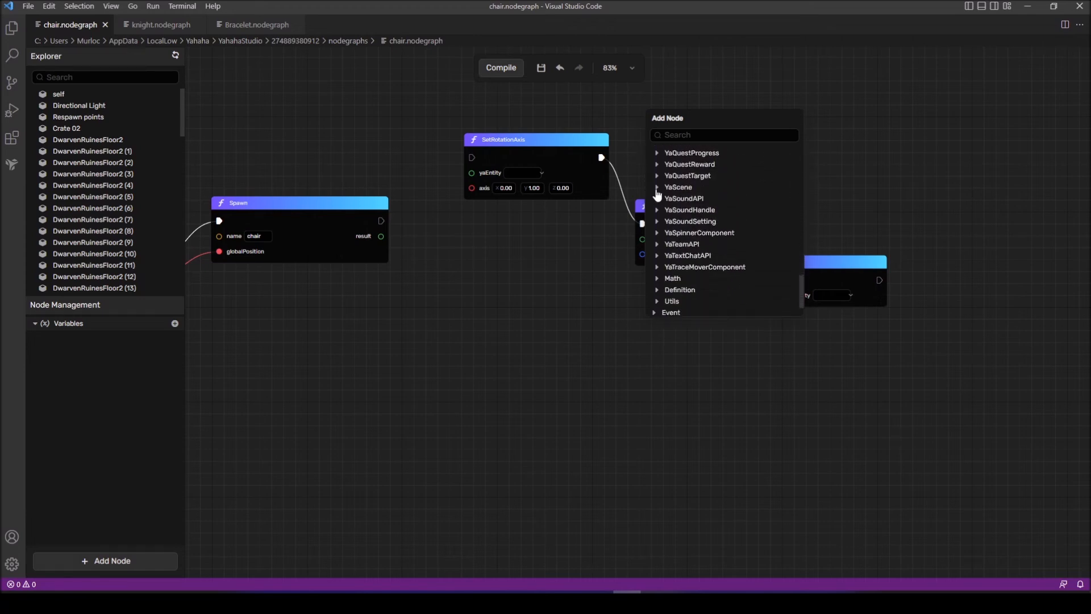
scroll(657, 195, "up", 4)
scroll(657, 195, "down", 2)
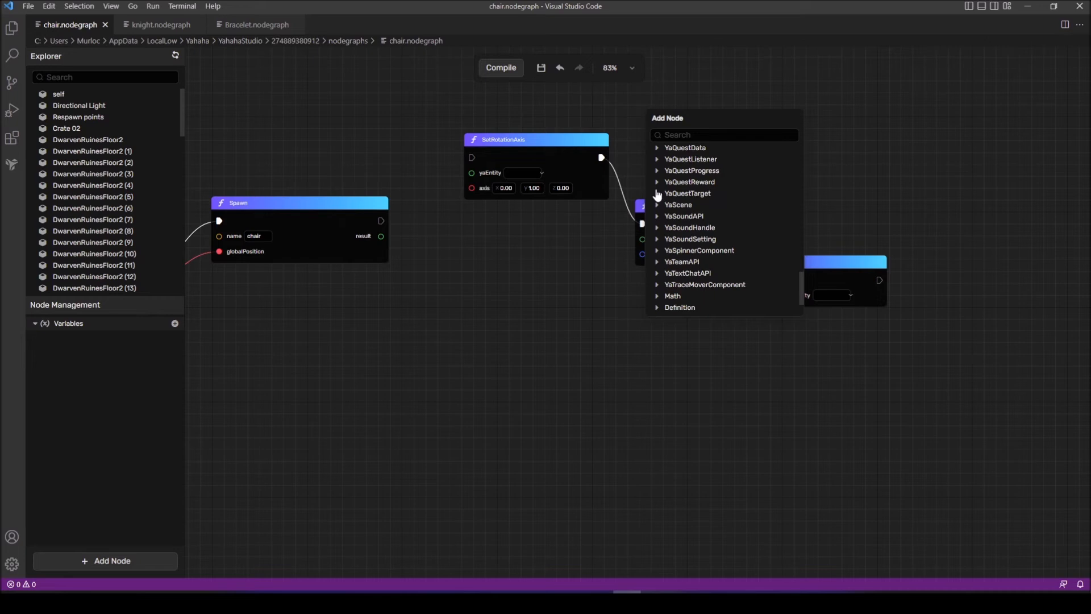
left_click(657, 250)
scroll(698, 261, "down", 1)
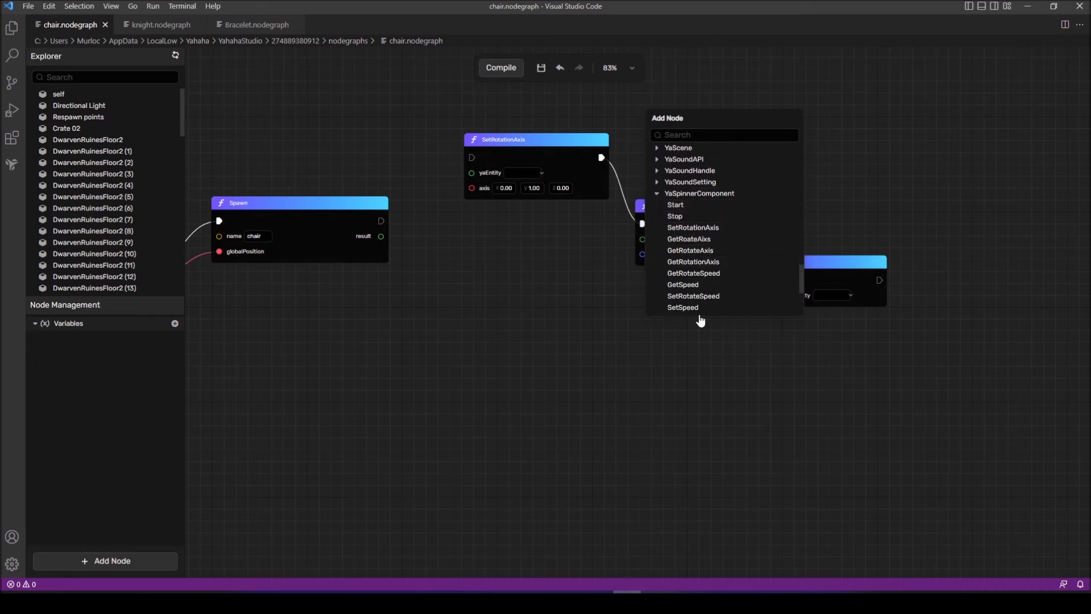
left_click(543, 271)
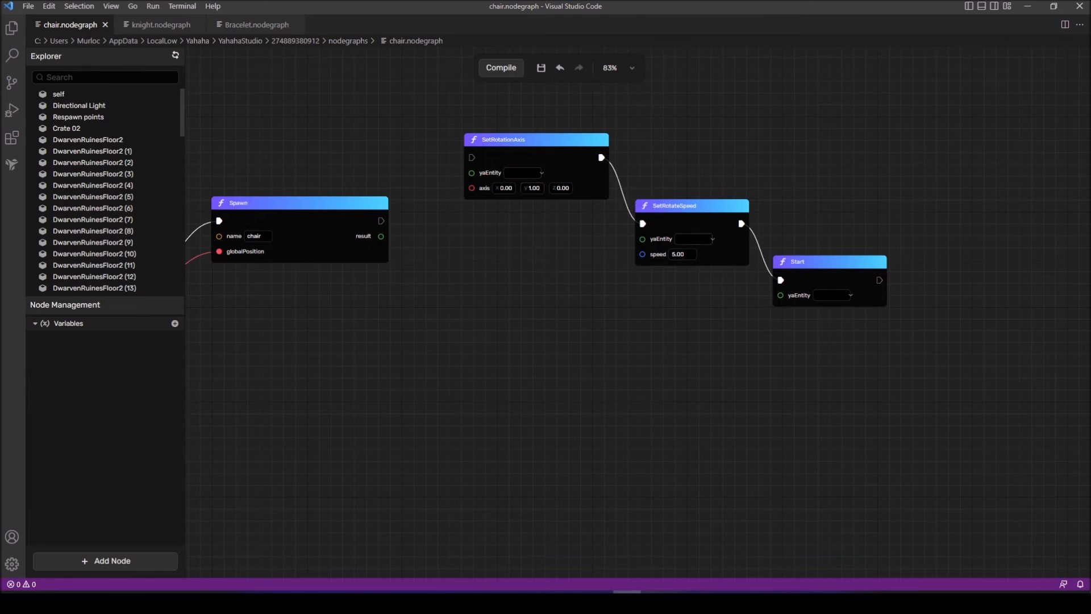
Step: Link the chair's Spawn flow to SetRotationAxis and its result to the yaEntity inputs of SetRotationAxis, SetRotateSpeed and Start, then save and compile
left_click_drag(847, 268, 849, 270)
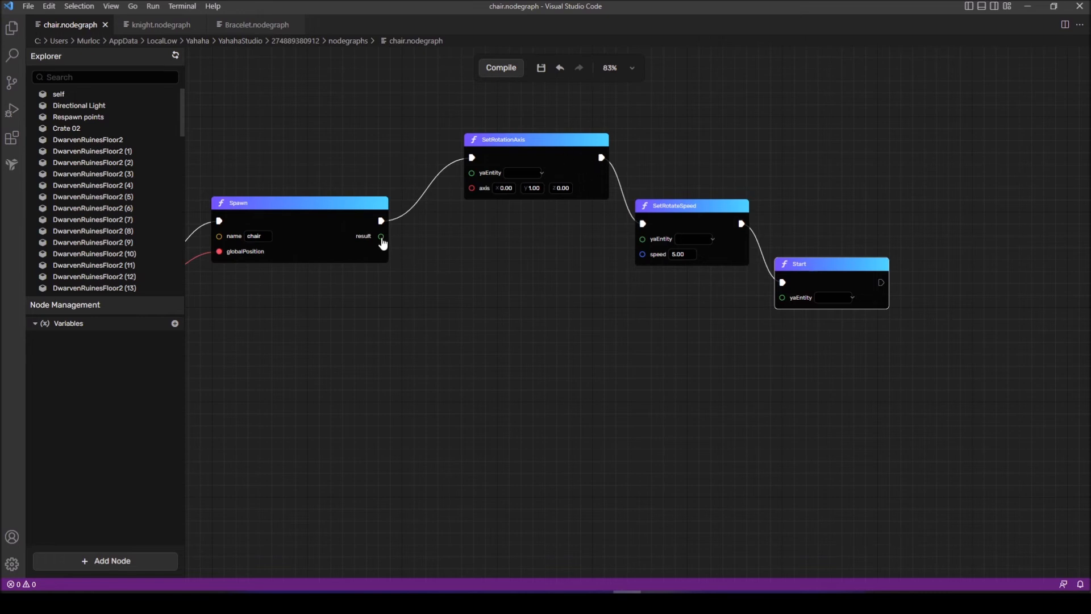
left_click_drag(383, 239, 471, 173)
left_click_drag(380, 237, 642, 239)
left_click_drag(381, 238, 782, 298)
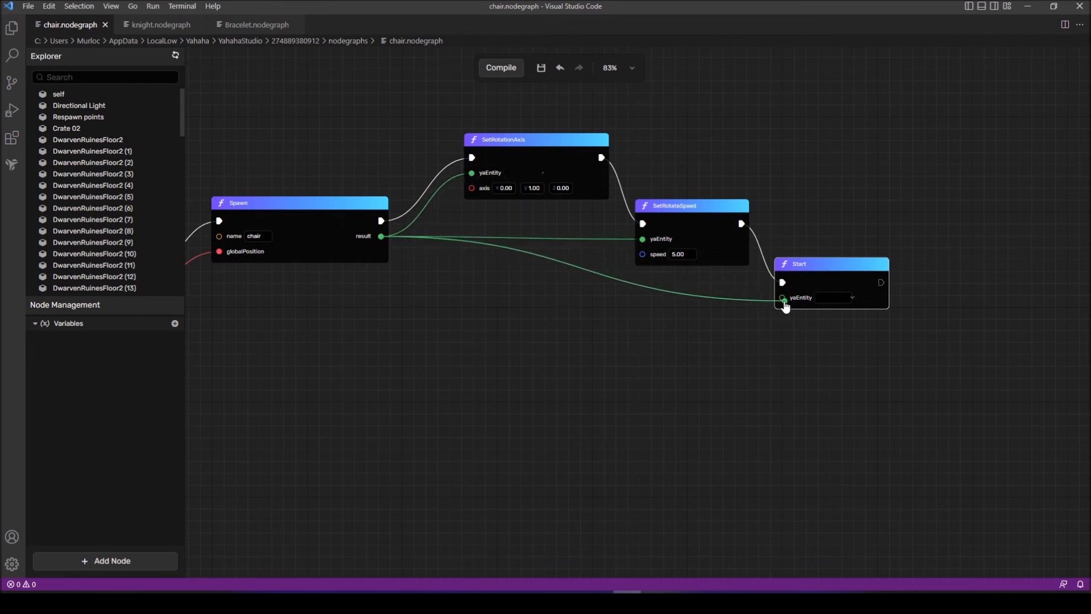
left_click(541, 69)
left_click(500, 68)
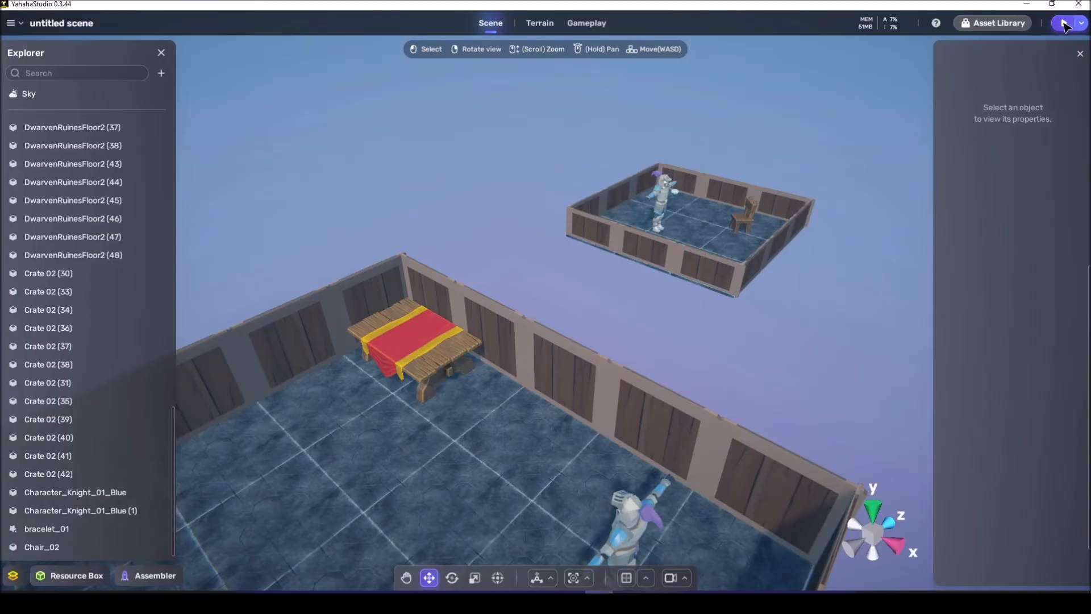
Step: Start the play test in YahahaStudio and position the avatar to watch the spawned chair beside the table
left_click(1064, 23)
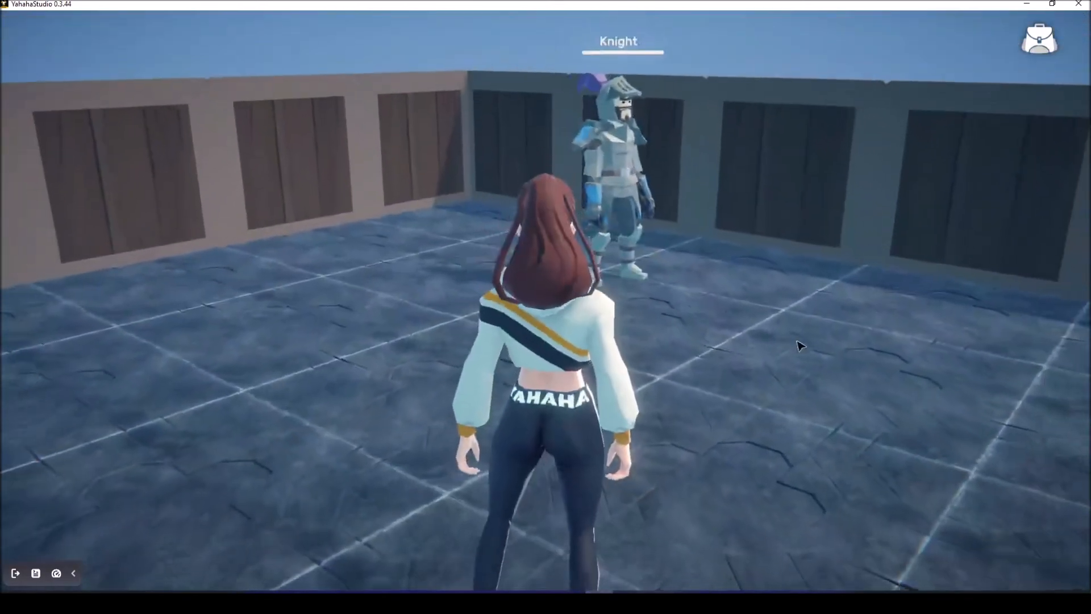
key("w")
right_click_drag(797, 344, 743, 361)
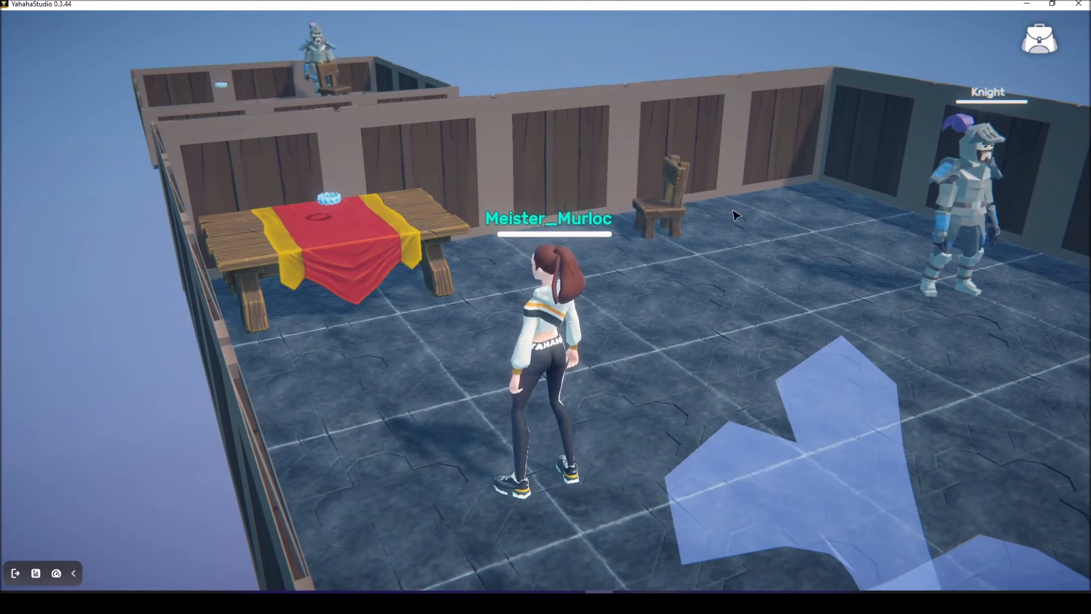
key("d")
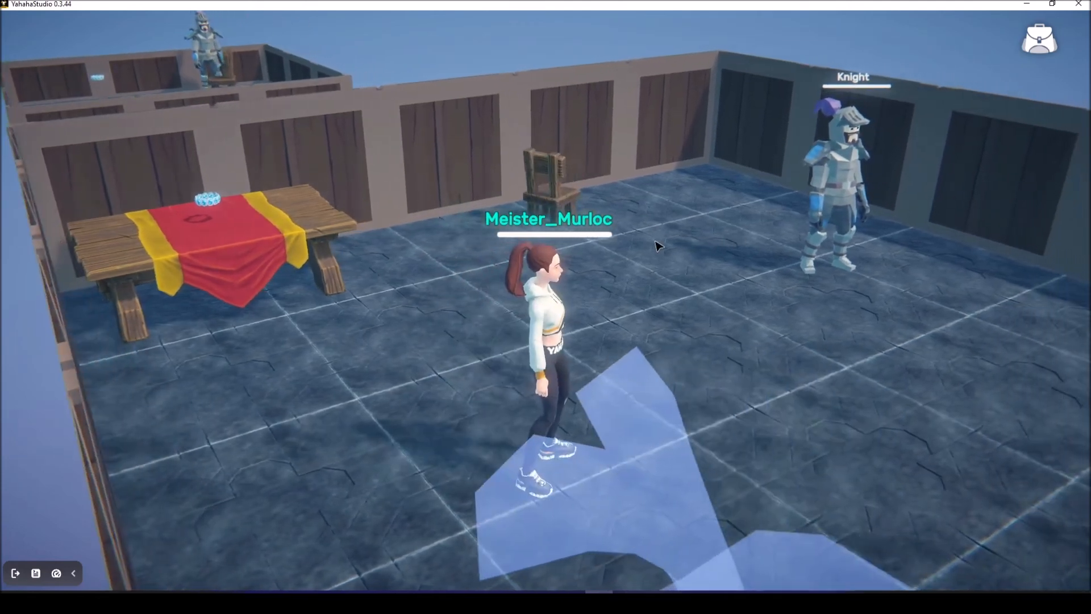
key("w")
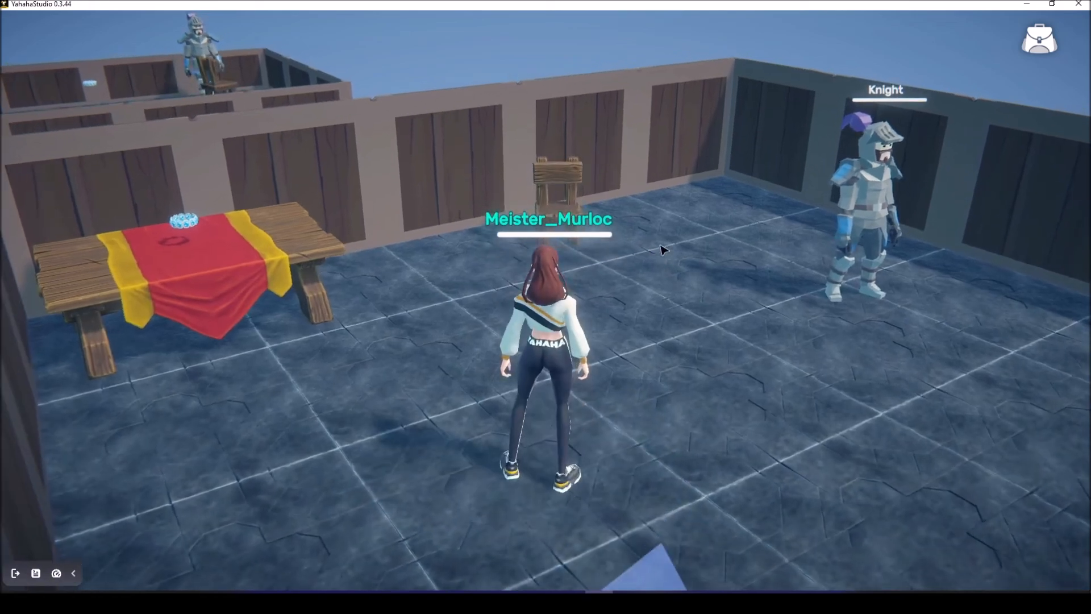
Step: Run the avatar to the knight and move around it to check its reaction
key("d")
key("w")
right_click_drag(661, 251, 719, 256)
key("a")
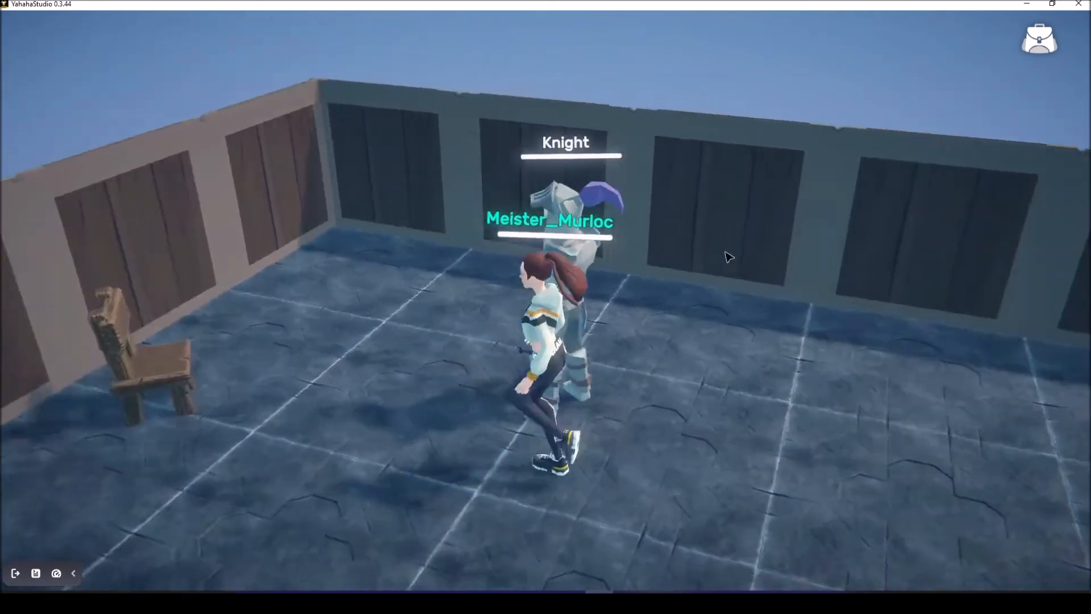
mouse_move(790, 259)
right_mouse_down()
mouse_move(947, 270)
mouse_move(657, 248)
mouse_move(523, 254)
mouse_move(837, 269)
mouse_move(894, 255)
mouse_move(387, 235)
mouse_move(448, 233)
mouse_move(487, 246)
mouse_move(450, 246)
mouse_move(486, 248)
right_mouse_up()
key("d")
key("d")
key("a")
key("w")
left_click(894, 255)
Step: Run the avatar around the large room to the table and exit the play test
key("w")
key("a")
key("w")
key("s")
key("d")
key("a")
key("w")
key("d")
key("s")
key("d")
key("w")
key("a")
key("d")
key("s")
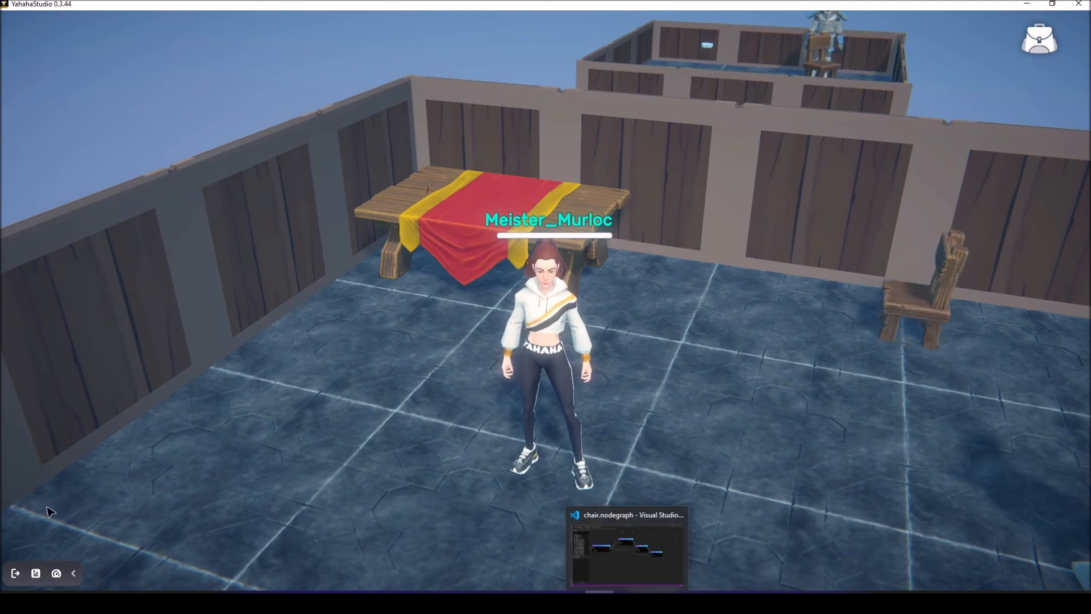
left_click(15, 573)
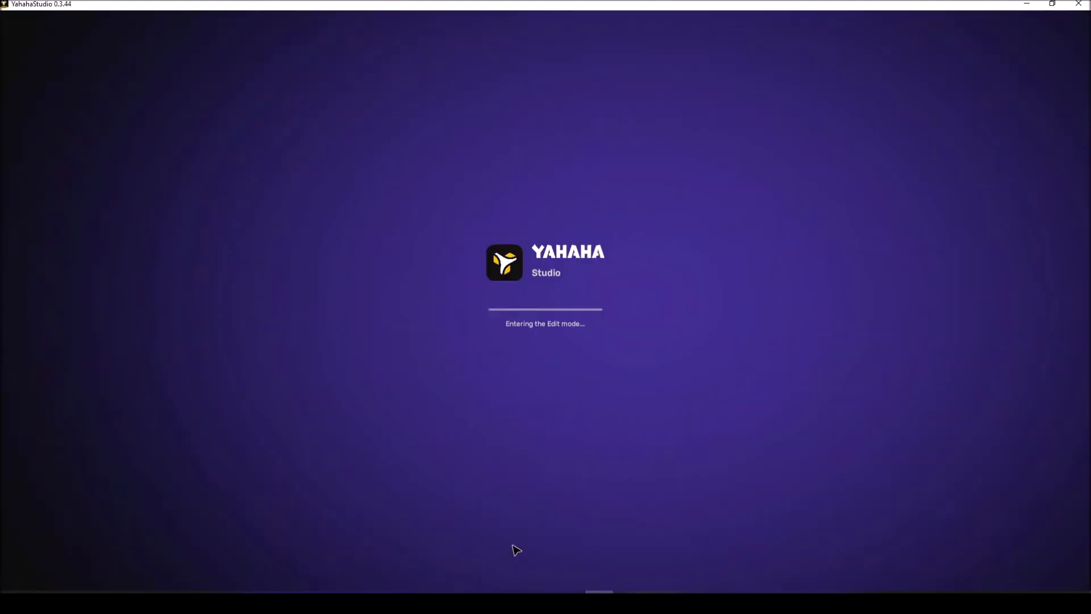
key("s")
right_click_drag(775, 421, 753, 417)
key("w")
scroll(753, 416, "down", 1)
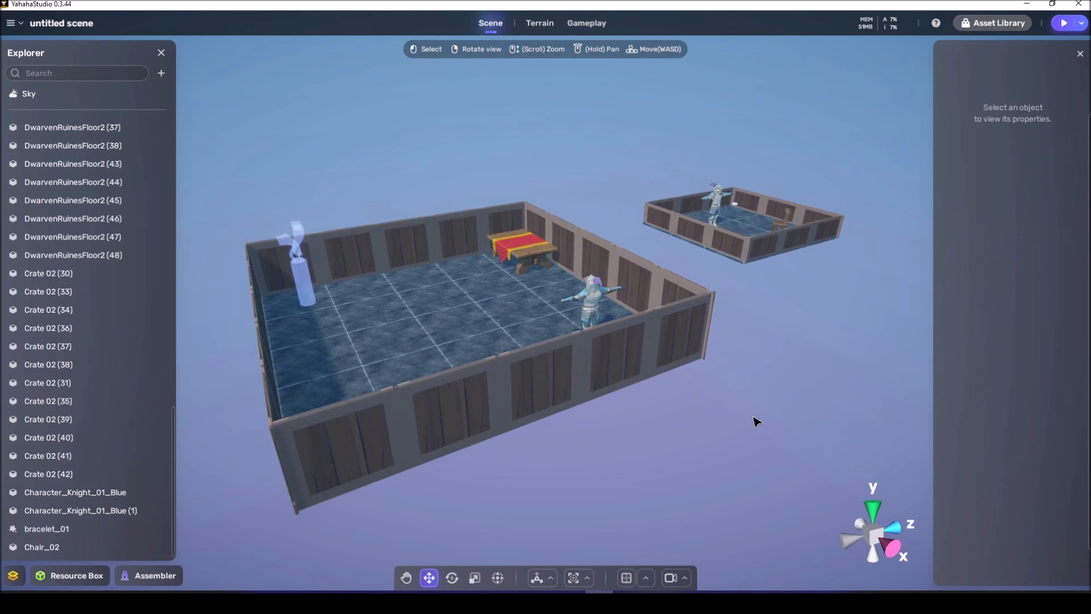